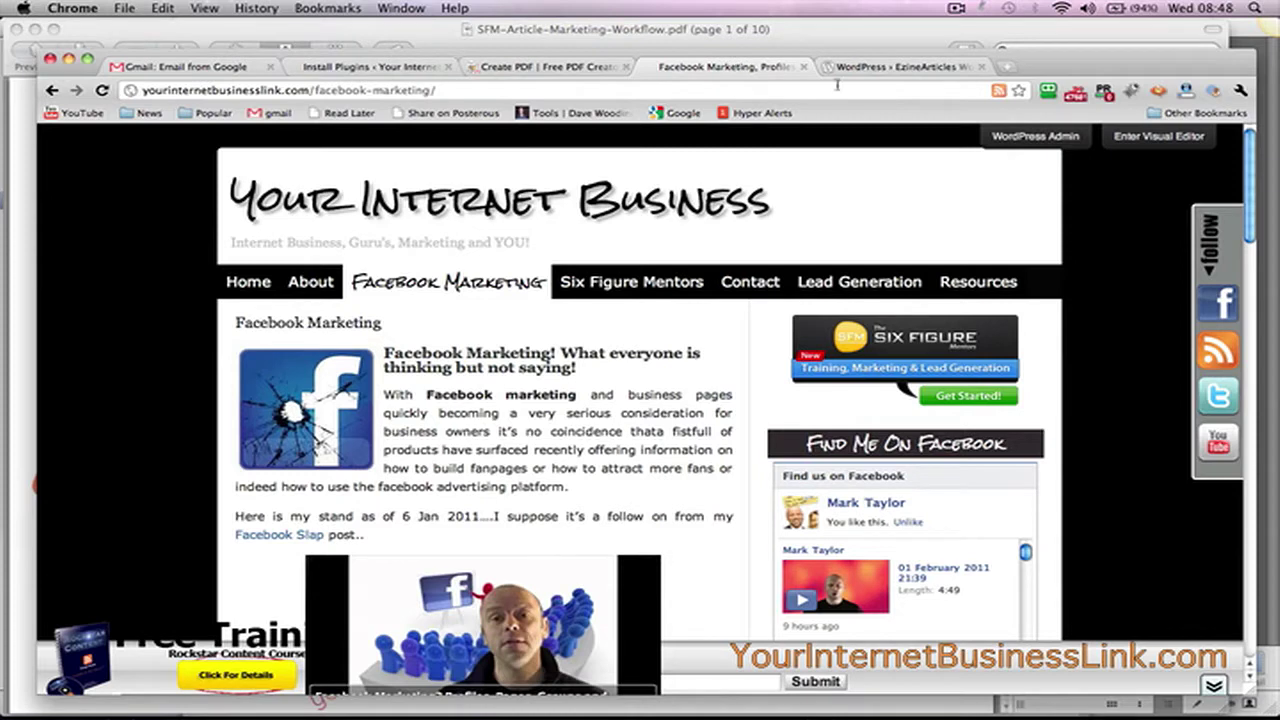
- Review the EzineArticles WordPress Plugin's installation instructions and check its entry in the site's plugin search results
left_click(872, 66)
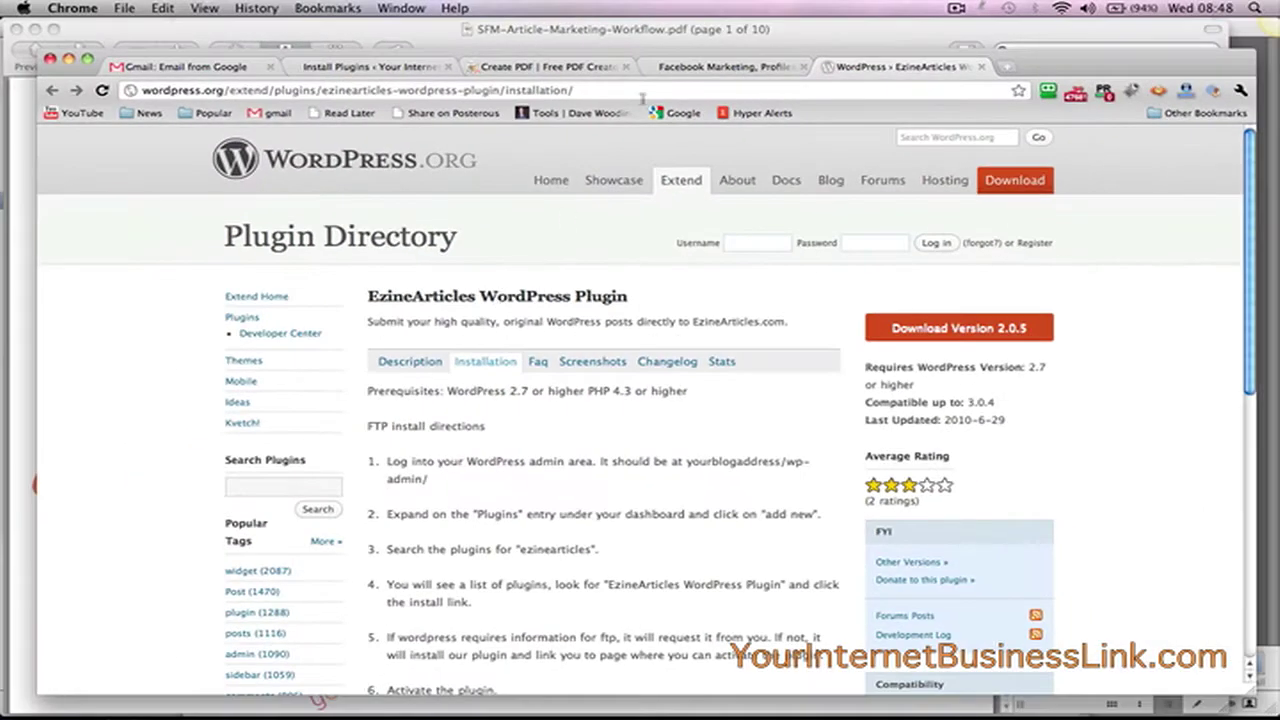
left_click(714, 67)
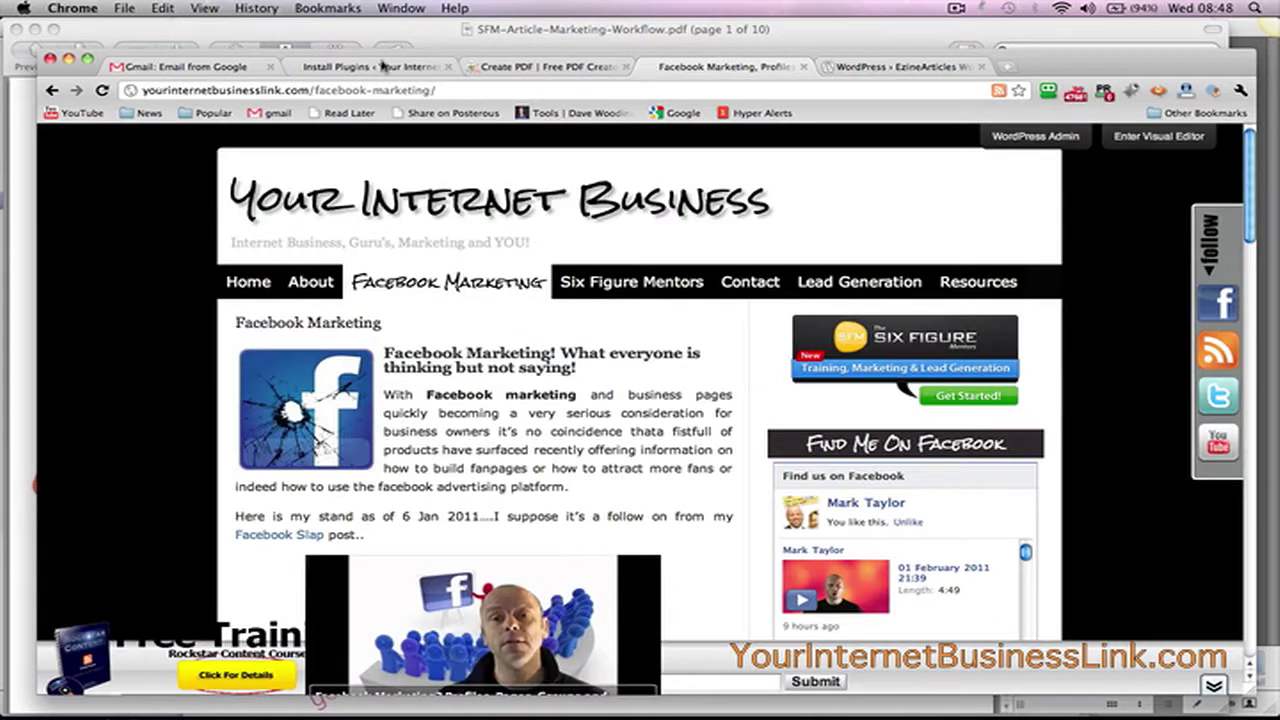
left_click(345, 67)
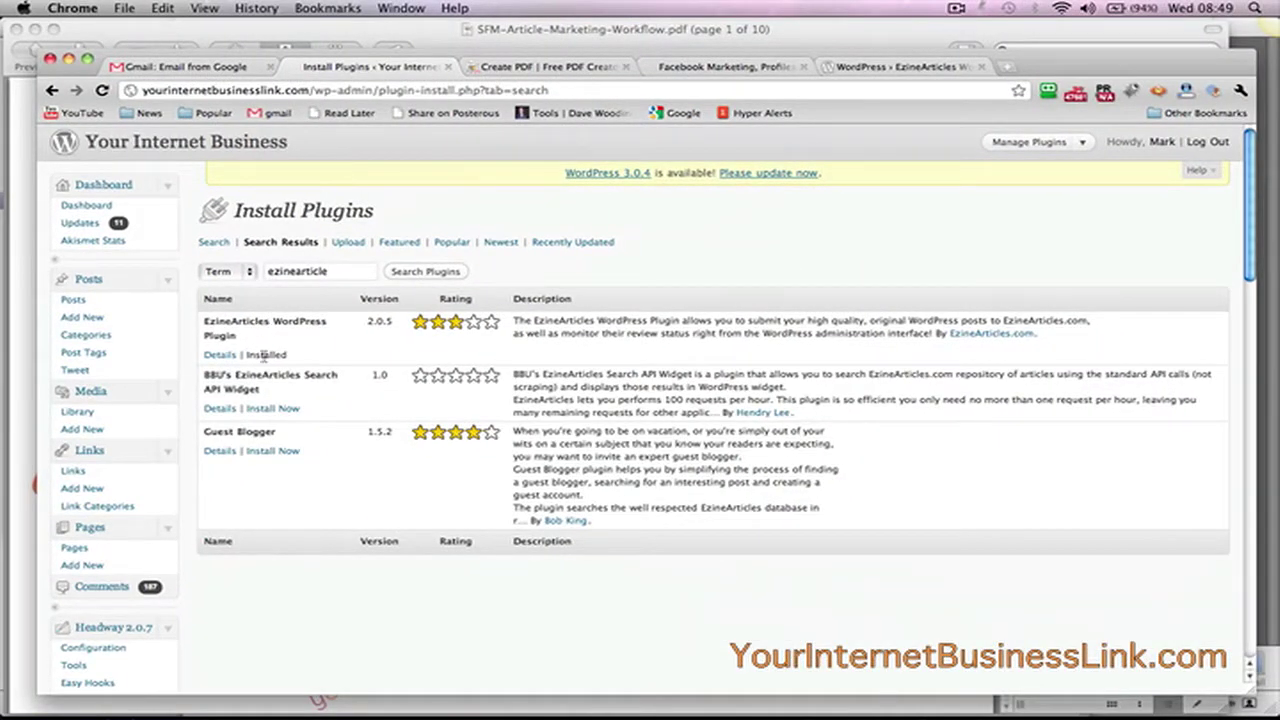
mouse_move(266, 357)
- Open the EzineArticles plugin's account settings and look over the plugin's entries in the admin menu
scroll(471, 243, "down", 10)
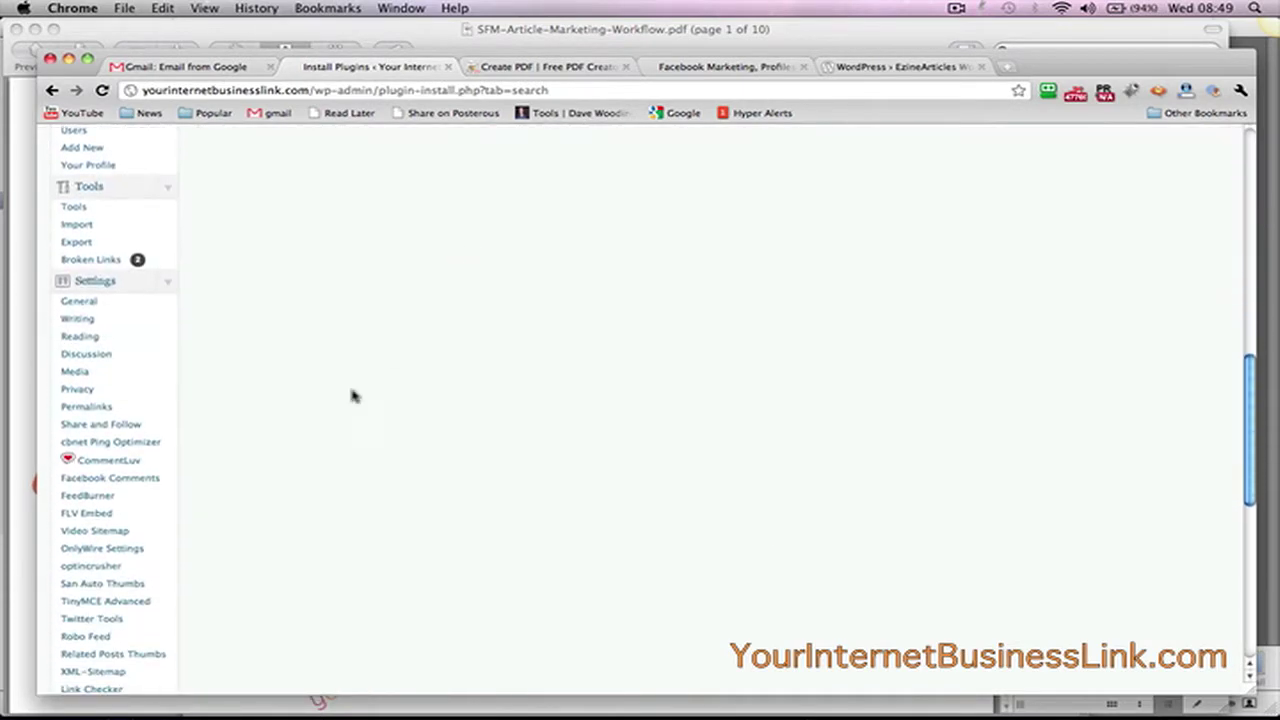
scroll(352, 396, "down", 5)
scroll(245, 455, "down", 1)
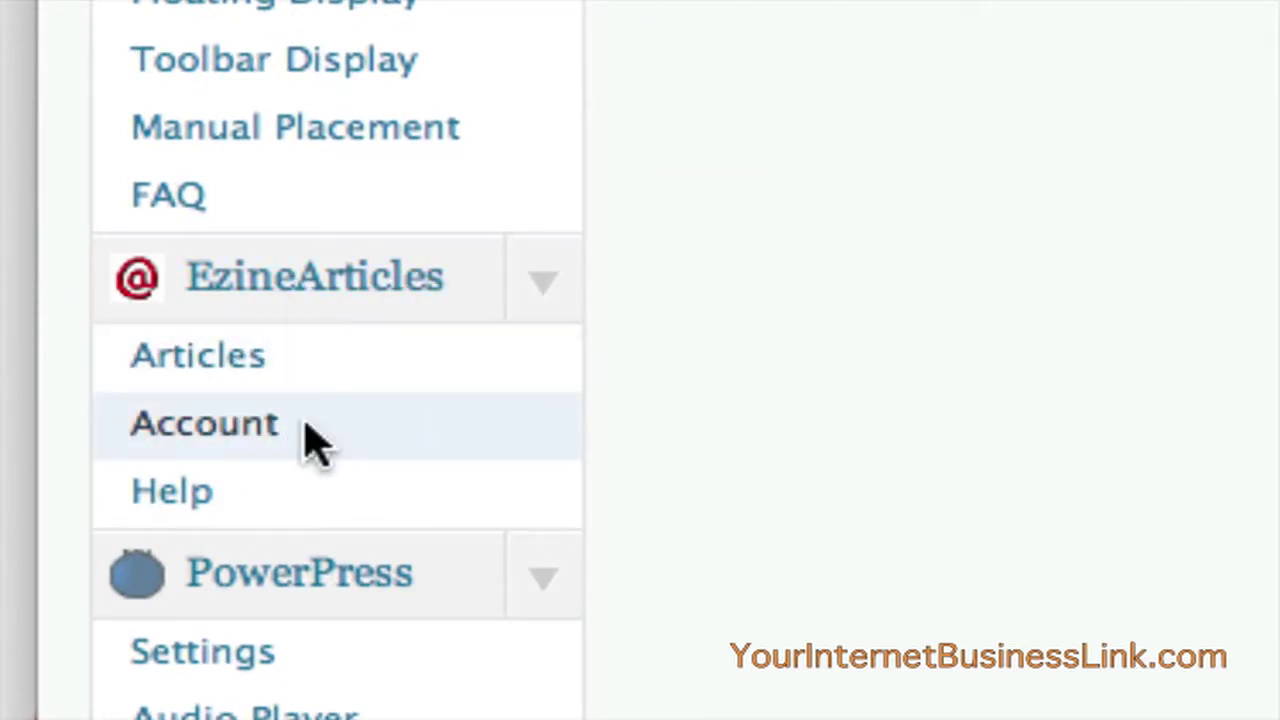
left_click(310, 440)
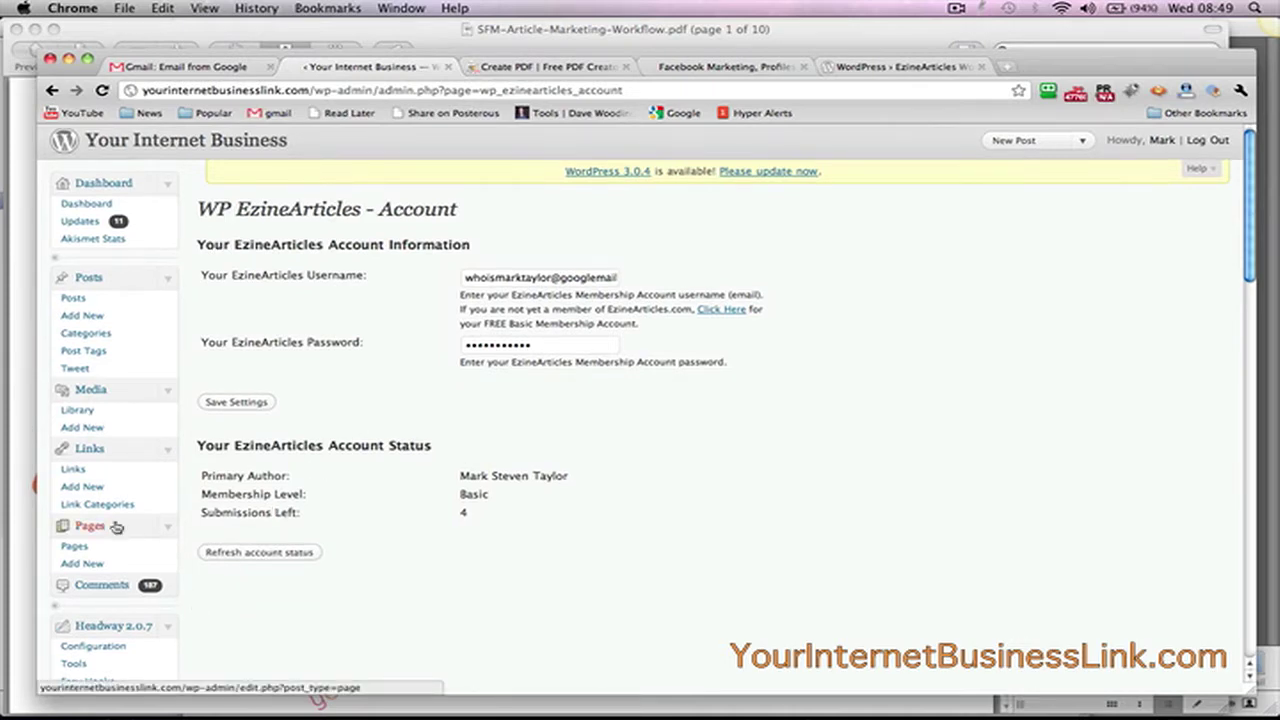
scroll(115, 527, "down", 15)
scroll(115, 527, "up", 5)
scroll(115, 527, "down", 5)
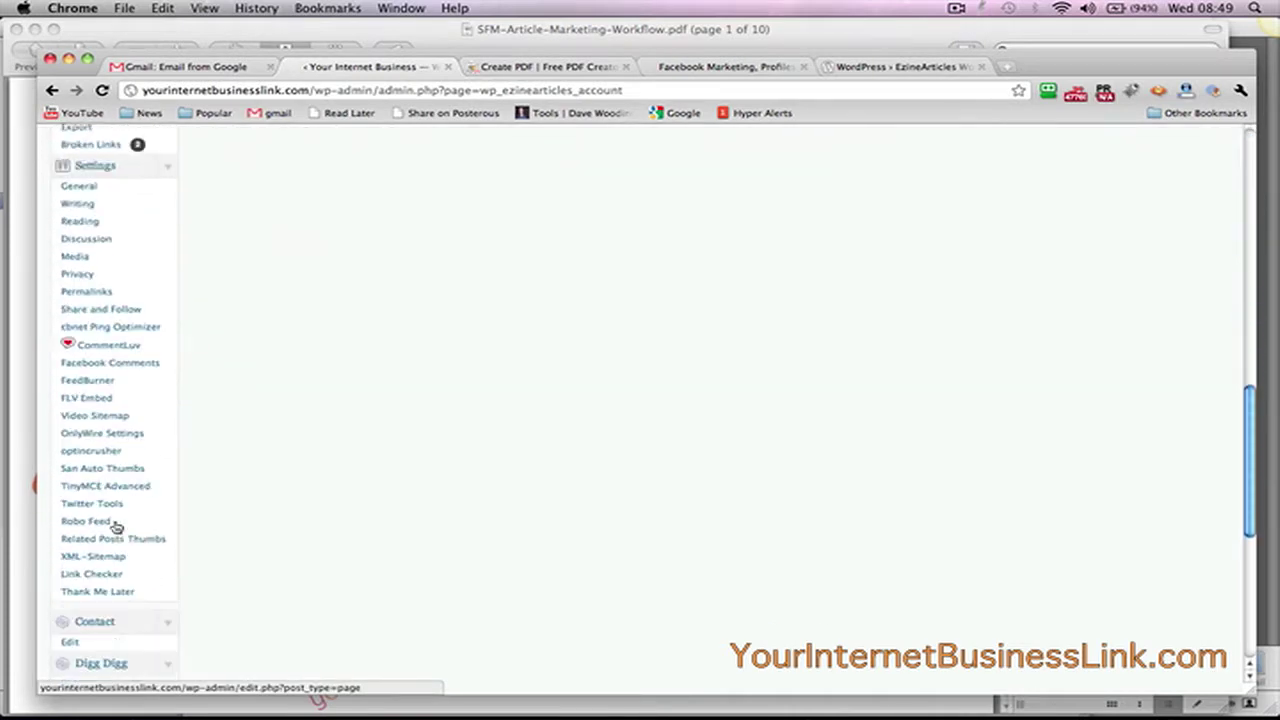
scroll(115, 527, "down", 8)
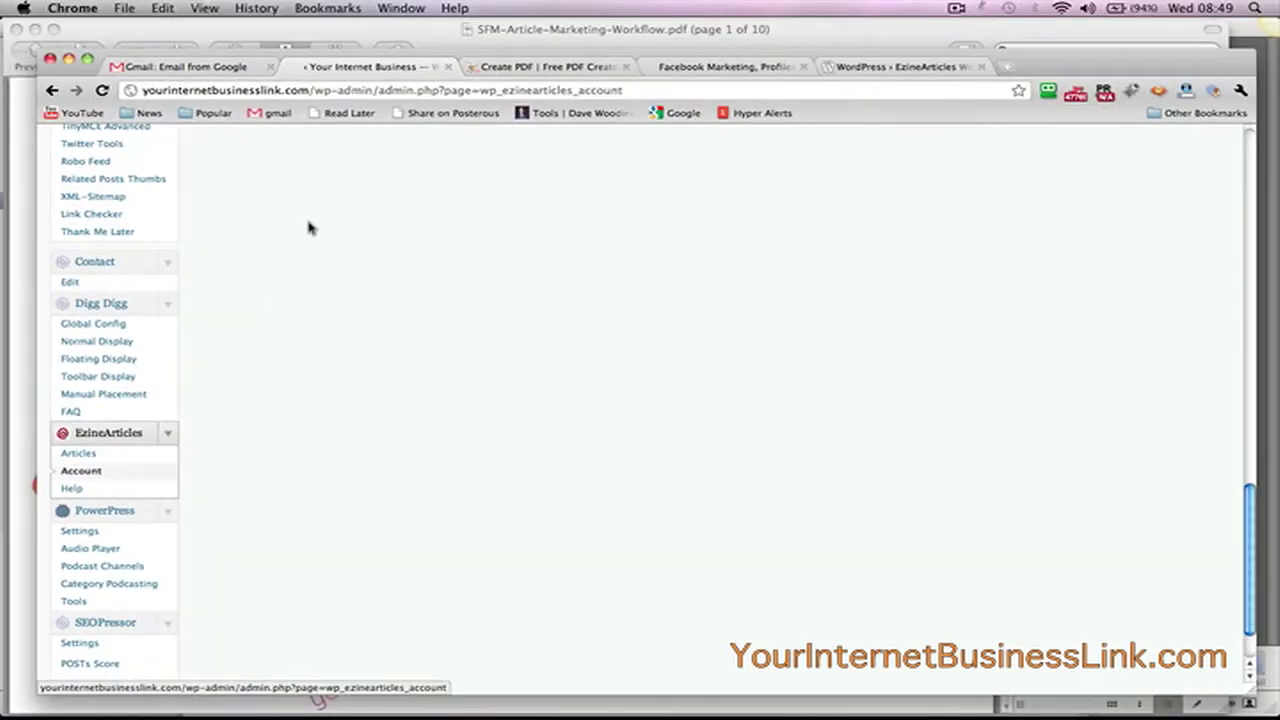
scroll(308, 228, "up", 10)
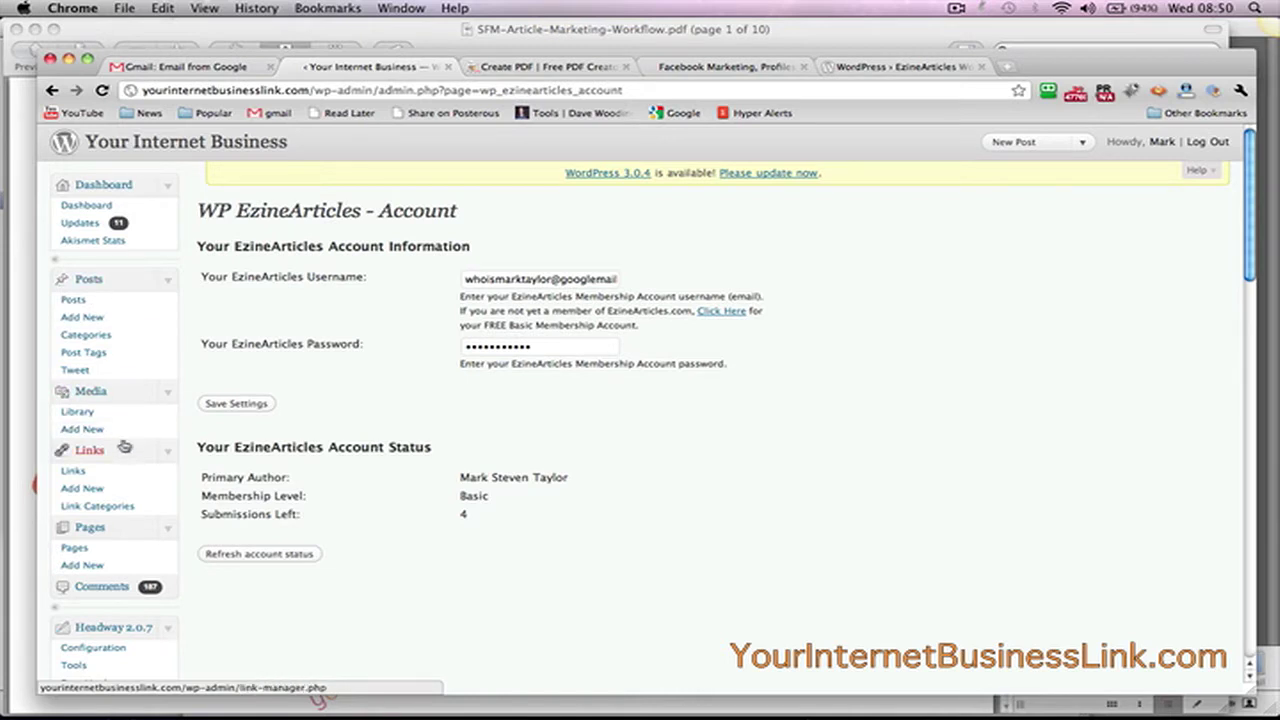
- Open the post "Facebook – Social Networking For Business" for editing from the list of all posts
left_click(112, 301)
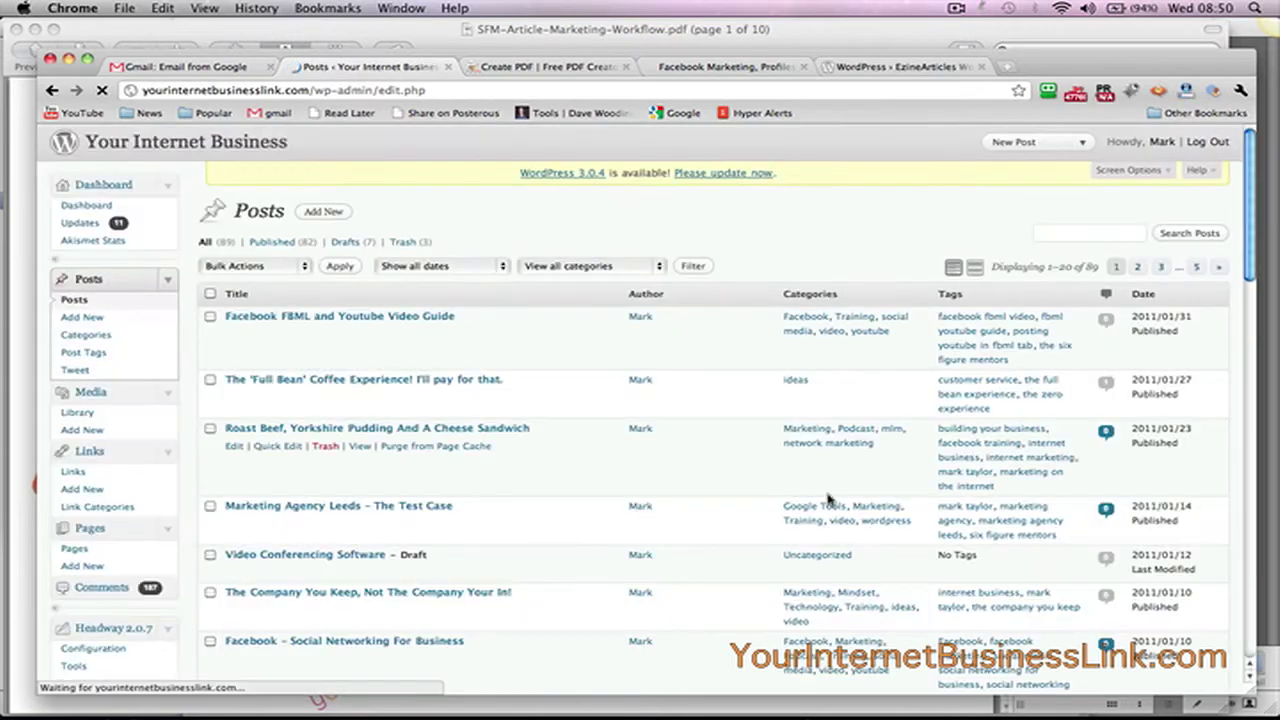
scroll(594, 360, "down", 2)
scroll(594, 360, "up", 2)
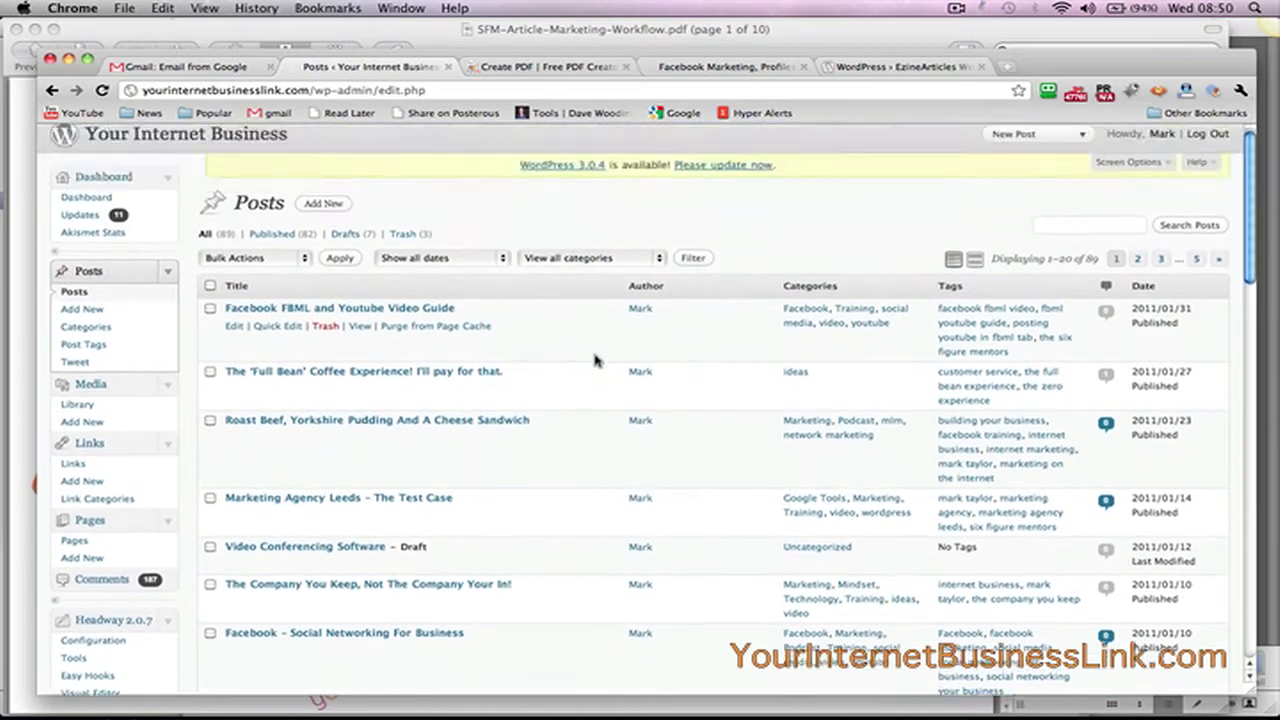
scroll(594, 360, "down", 3)
scroll(592, 322, "down", 2)
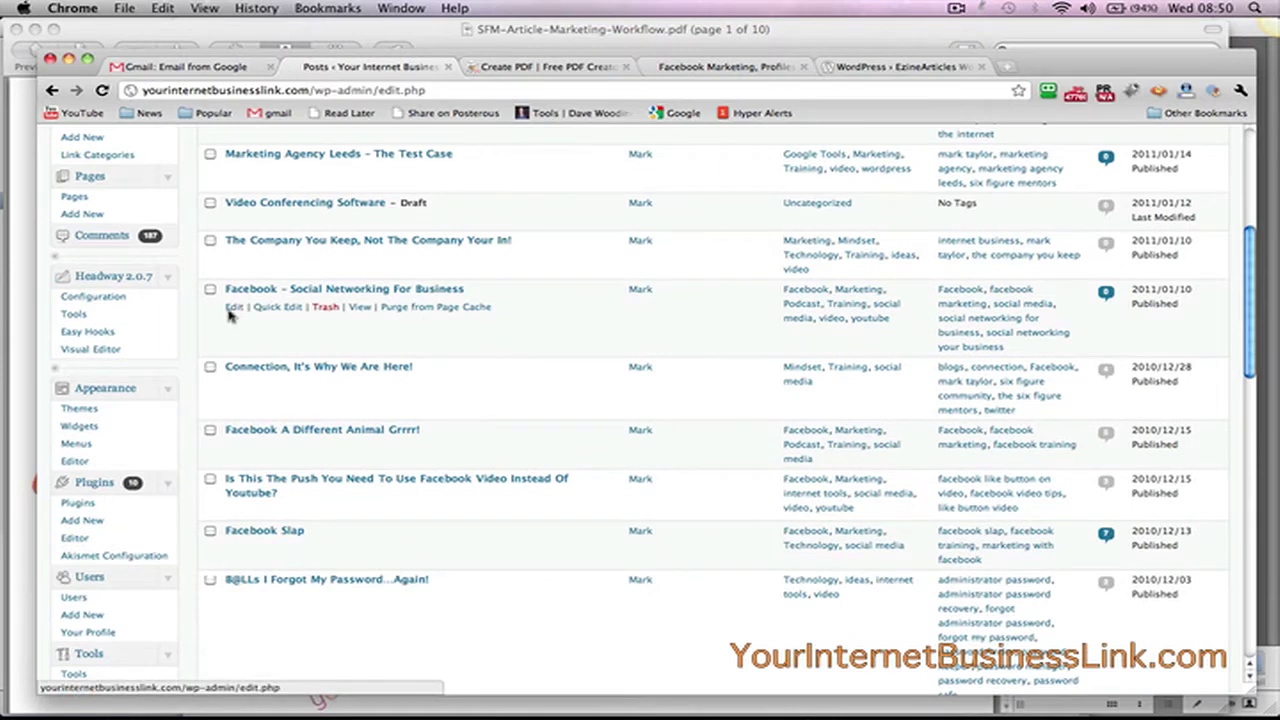
left_click(230, 309)
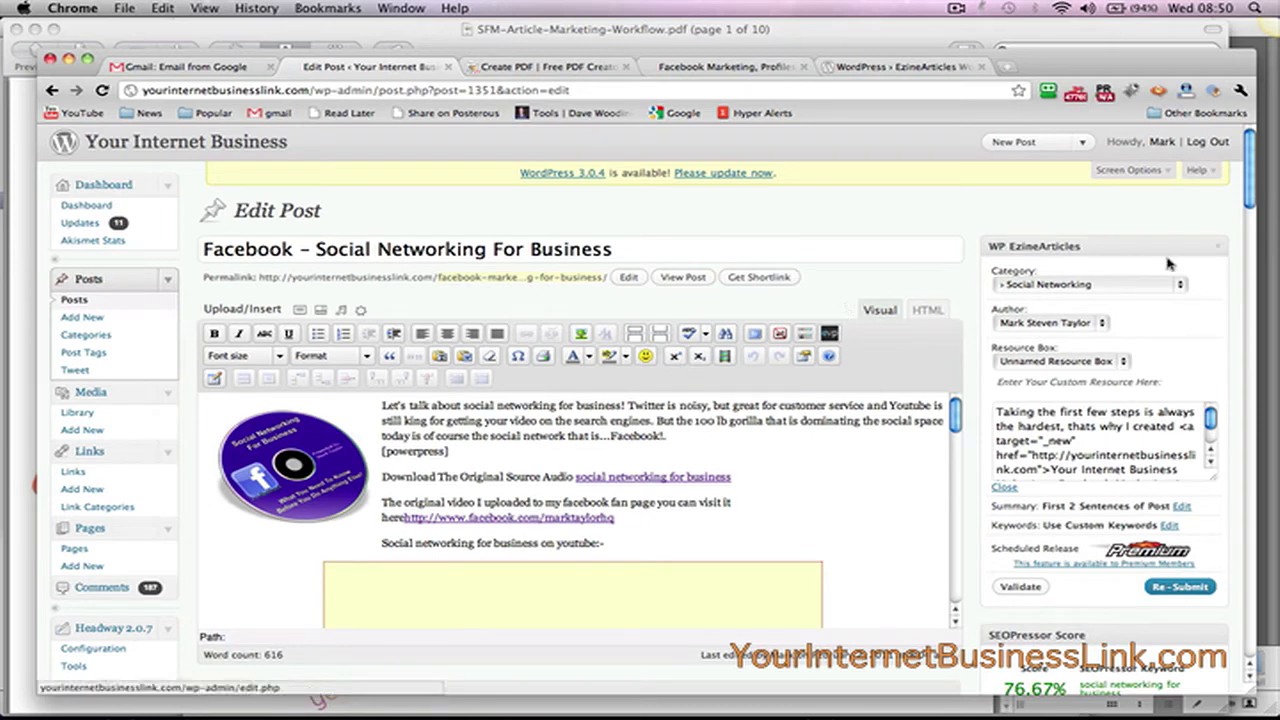
- Collapse the WP EzineArticles box on the post's edit page and look over the post content
left_click(1219, 251)
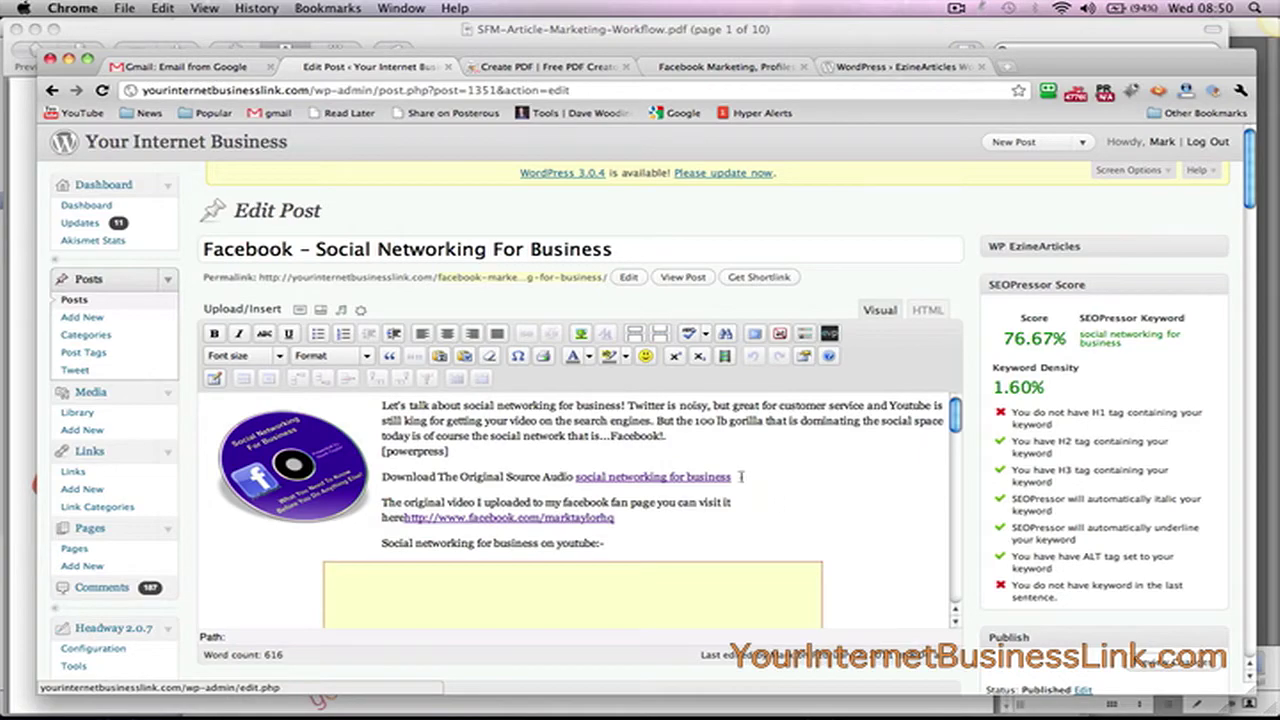
scroll(741, 477, "down", 15)
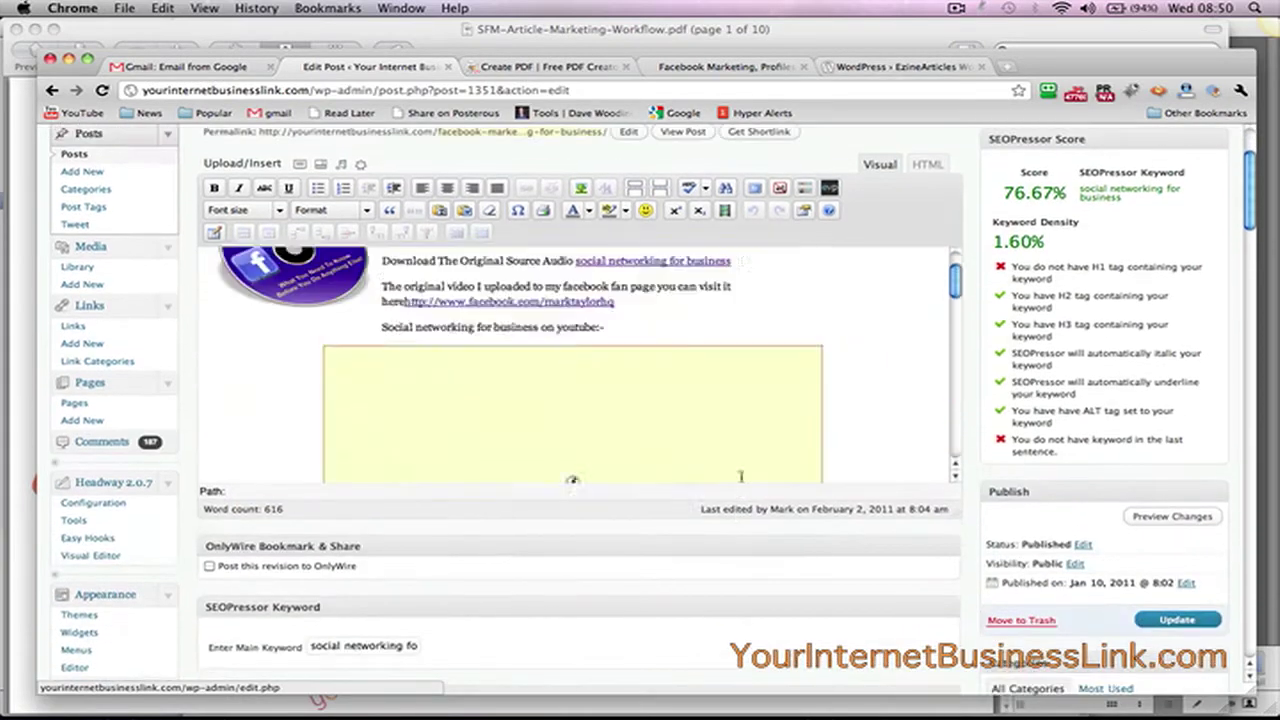
scroll(741, 477, "up", 5)
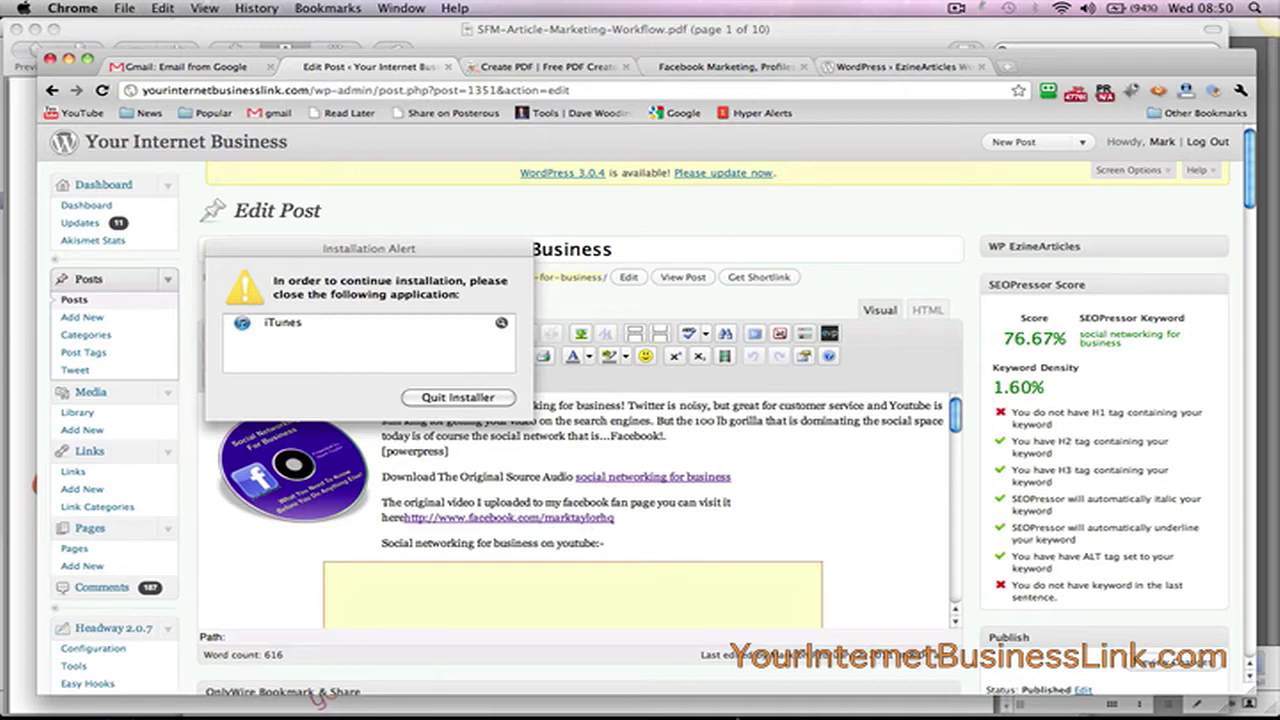
- Close the iTunes window and move the Installation Alert clear of the post editor
mouse_move(605, 700)
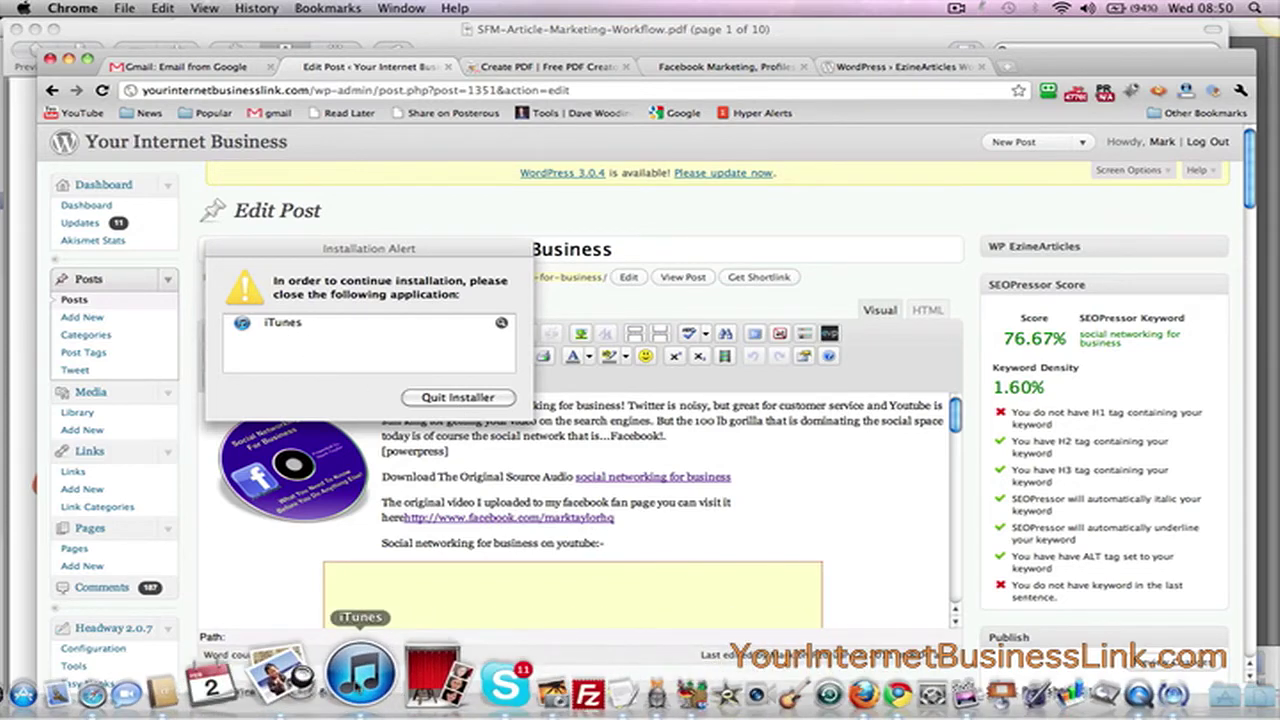
left_click(360, 680)
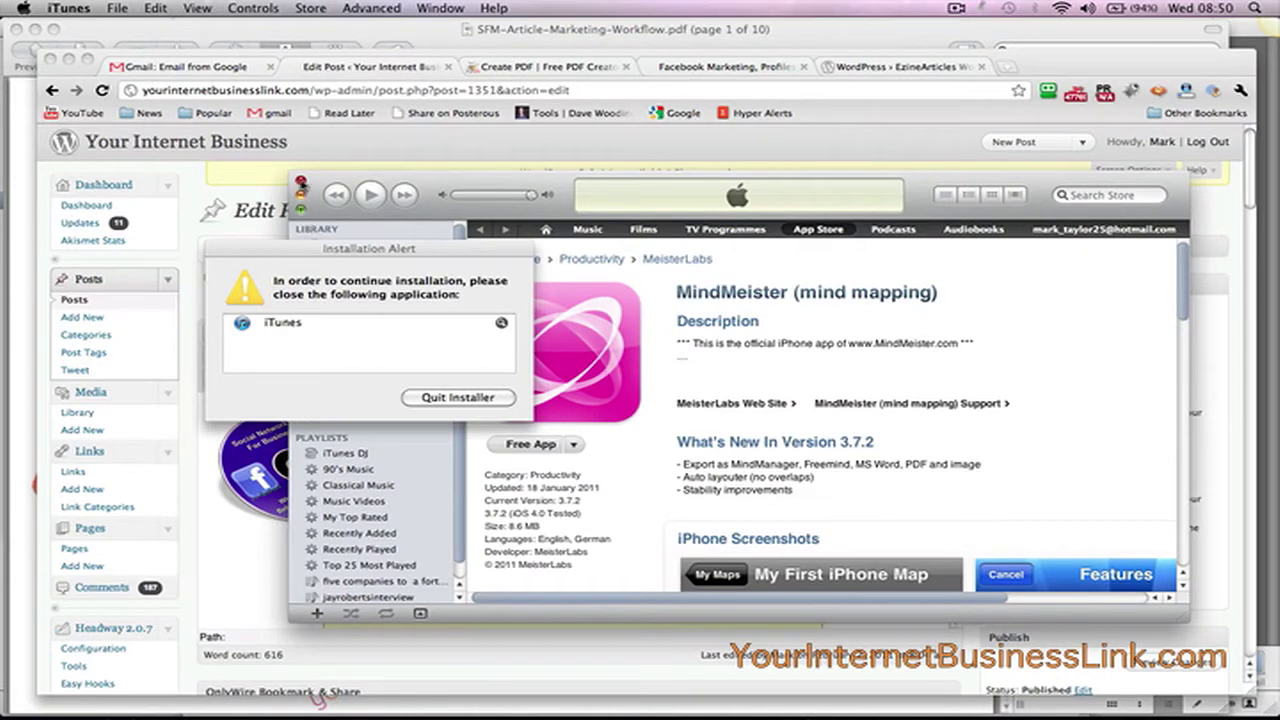
left_click(301, 183)
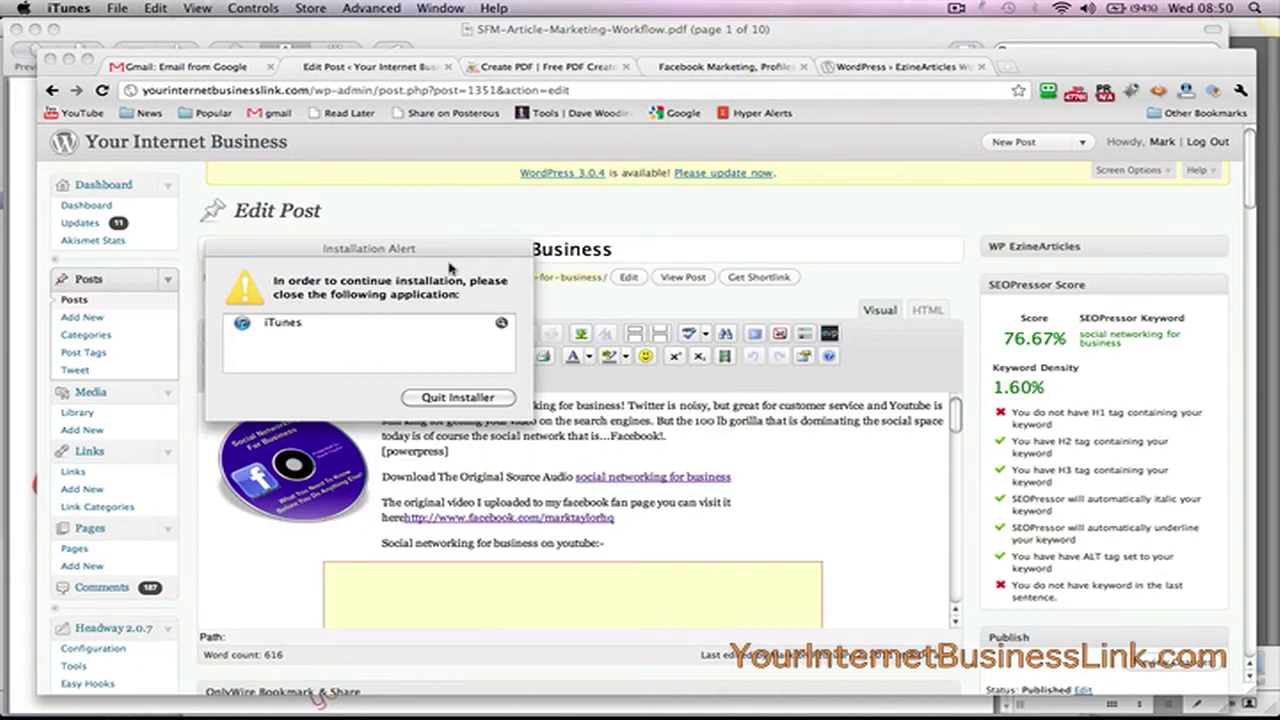
left_click_drag(467, 251, 758, 707)
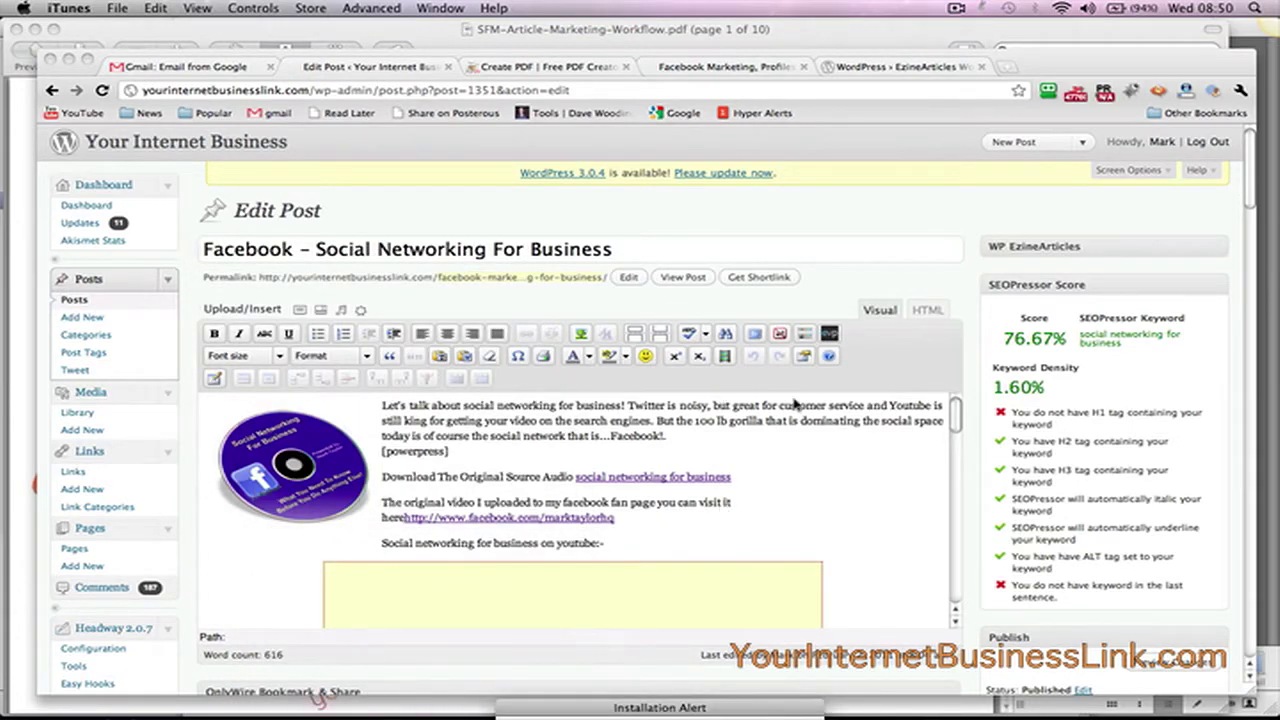
- Expand the post editor to full screen and highlight the opening content and its CD image
left_click(749, 340)
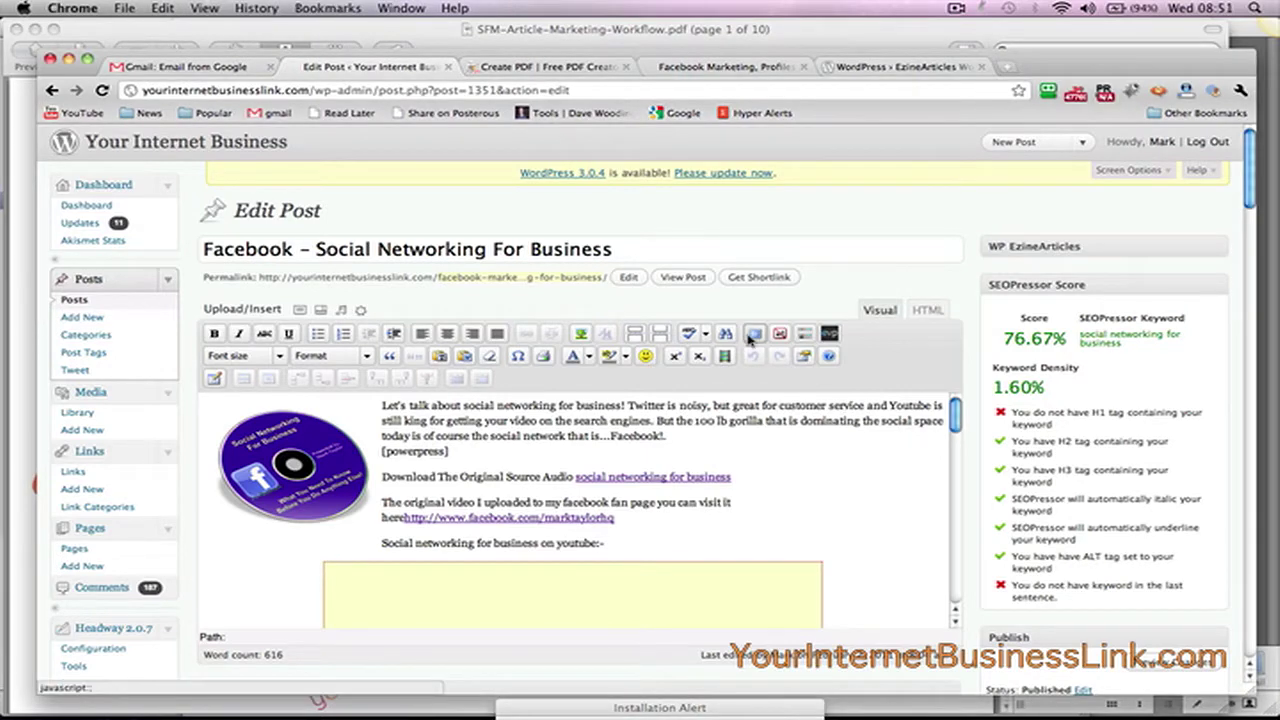
left_click(752, 340)
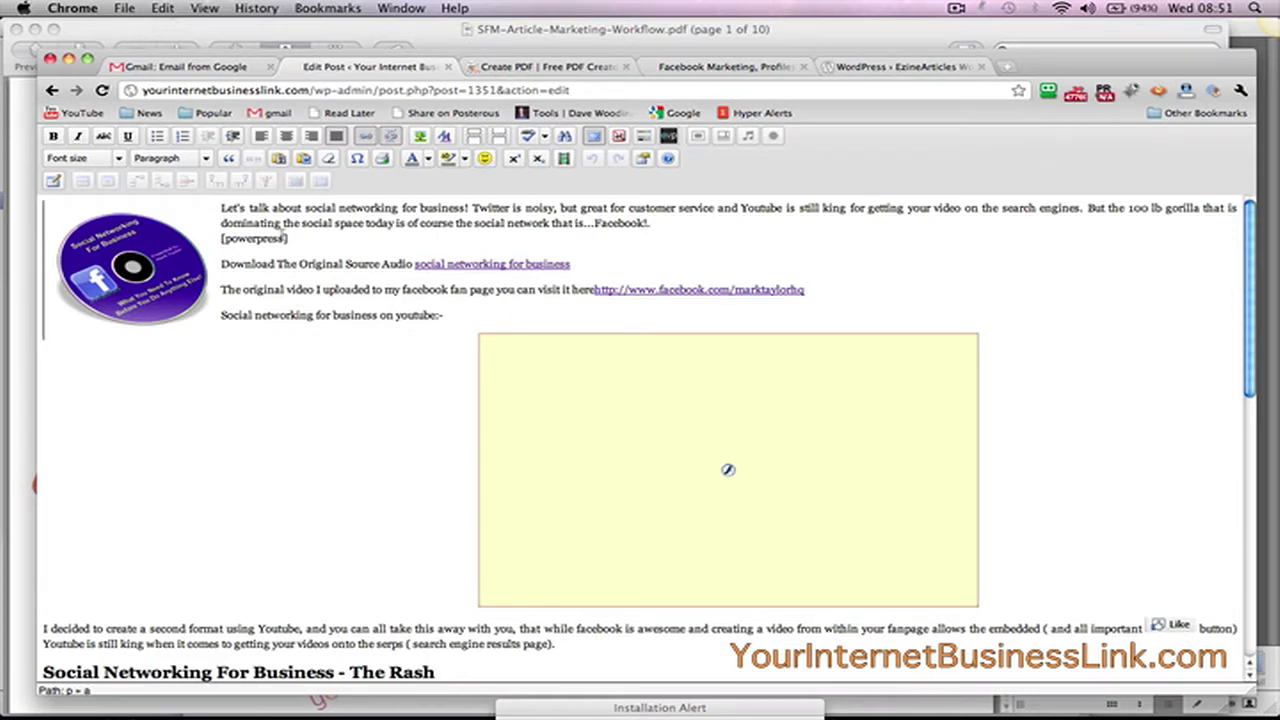
left_click(169, 371, "shift")
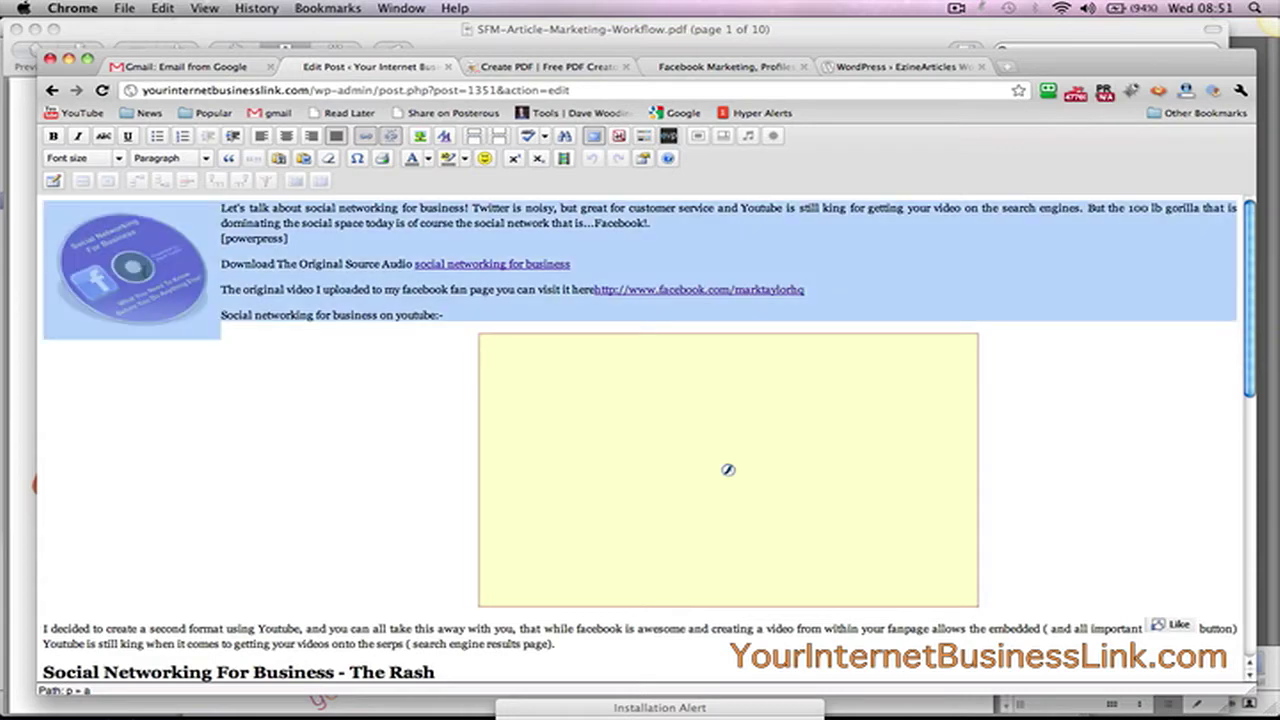
left_click(232, 386)
left_click(166, 366, "shift")
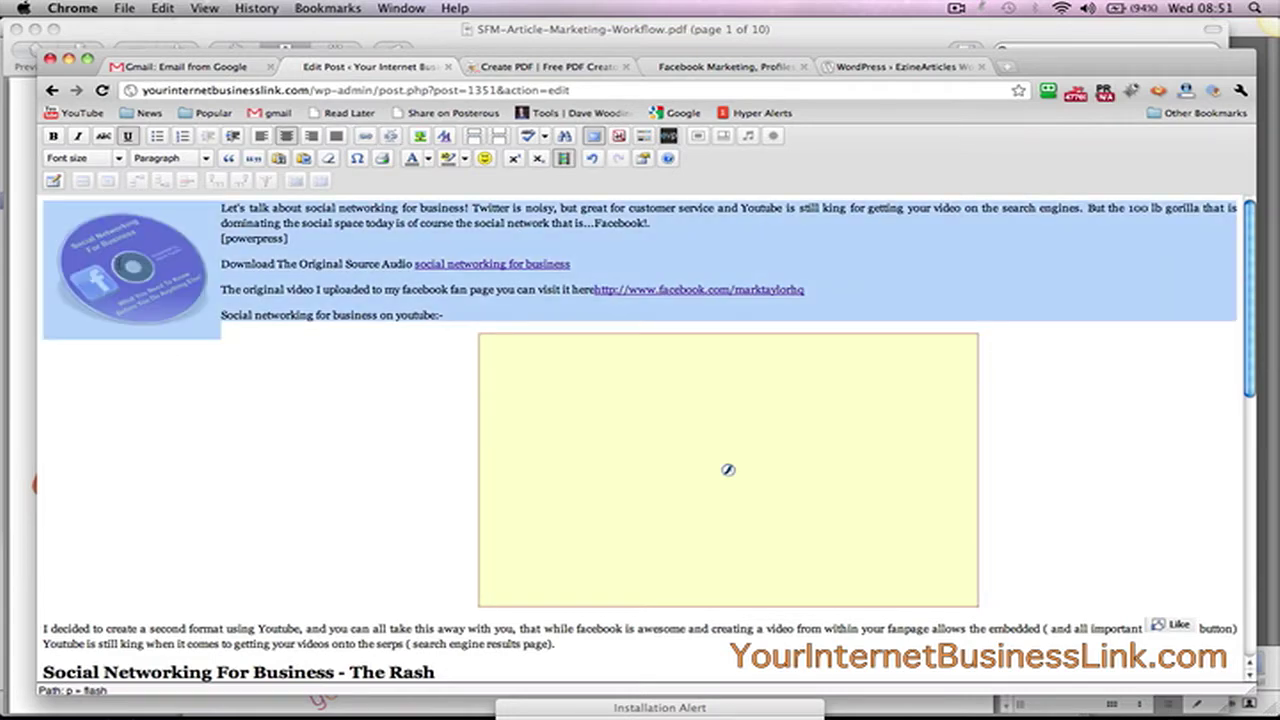
left_click(185, 389)
left_click(137, 291)
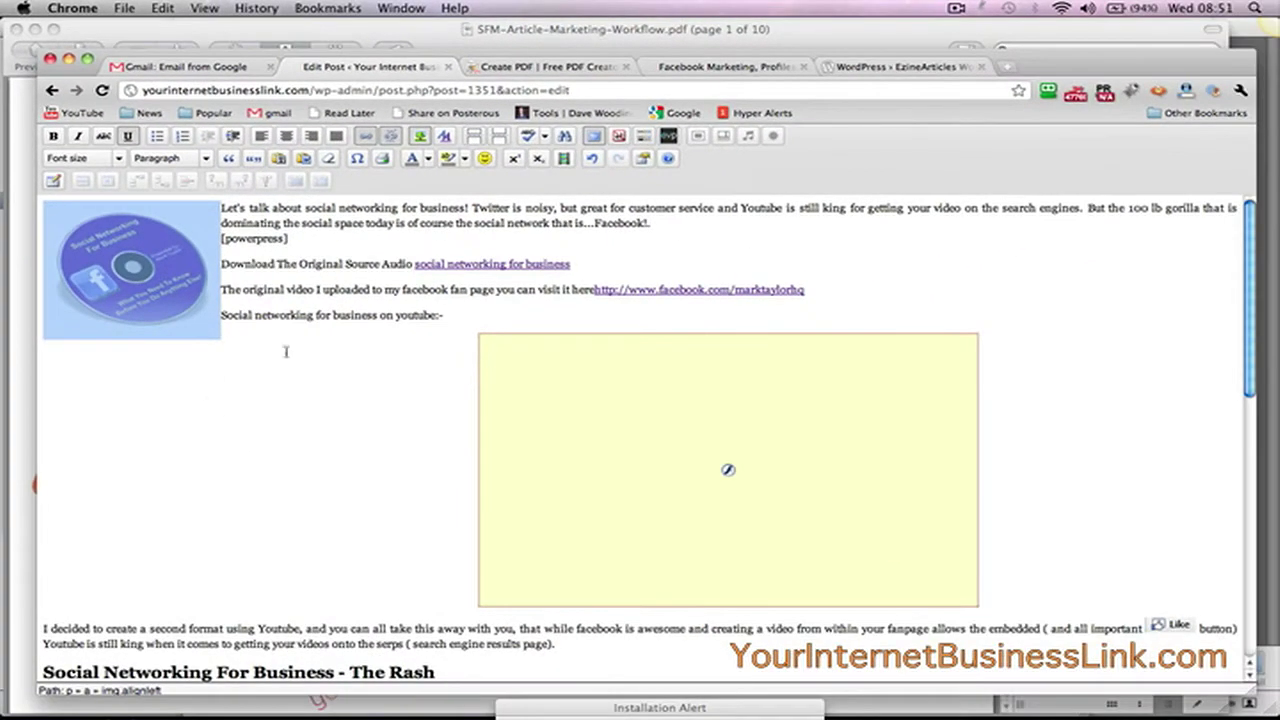
- Insert a space between "here" and the Facebook fan page link in the post, and leave full-screen editing
left_click(472, 265)
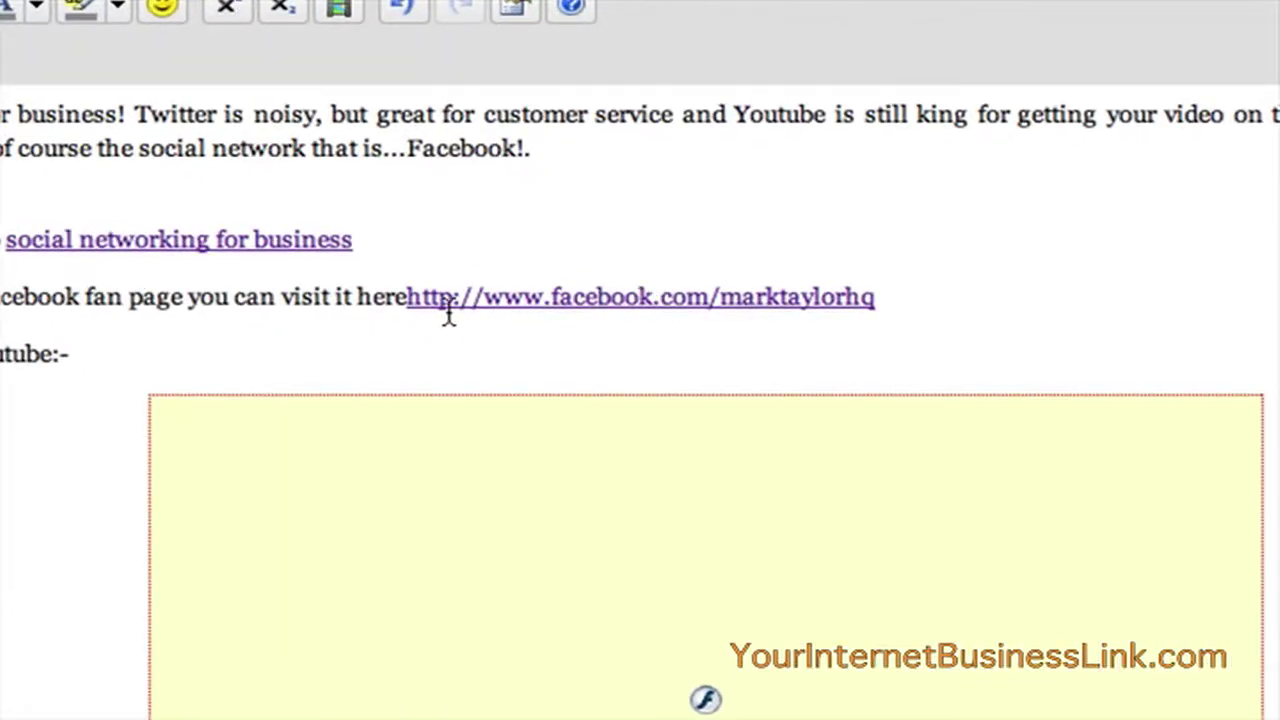
left_click(408, 296)
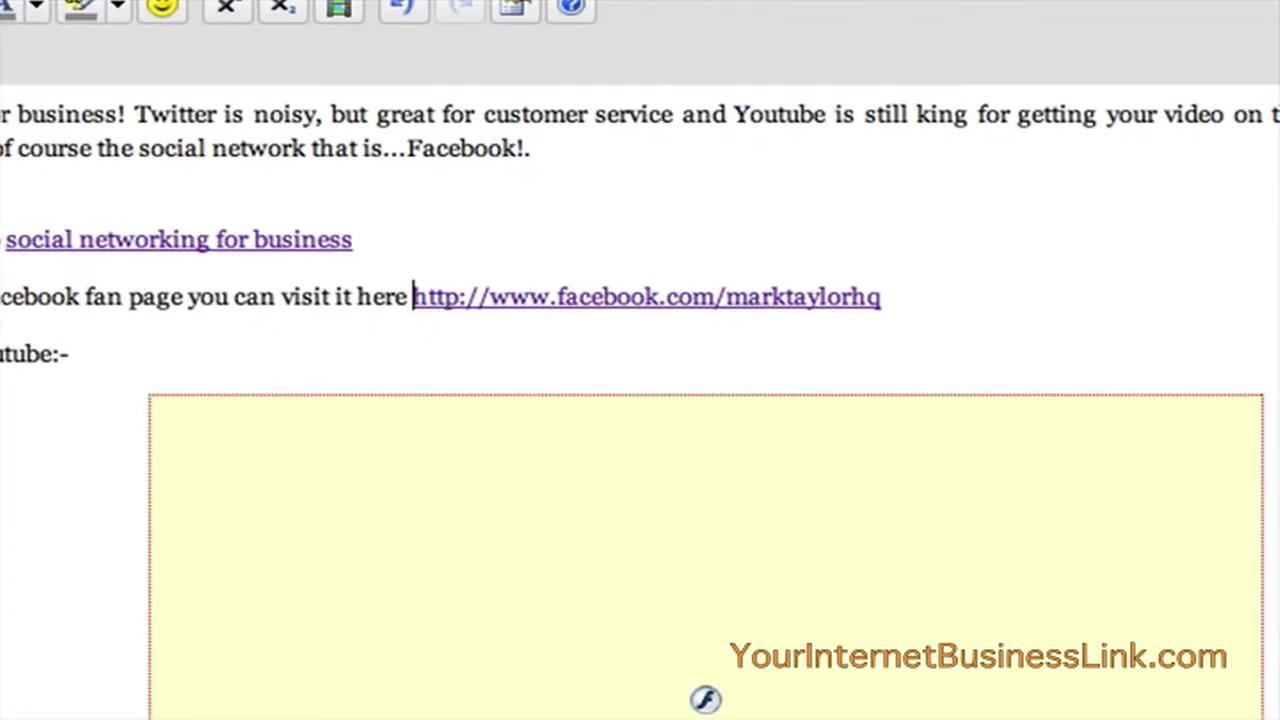
left_click(903, 310)
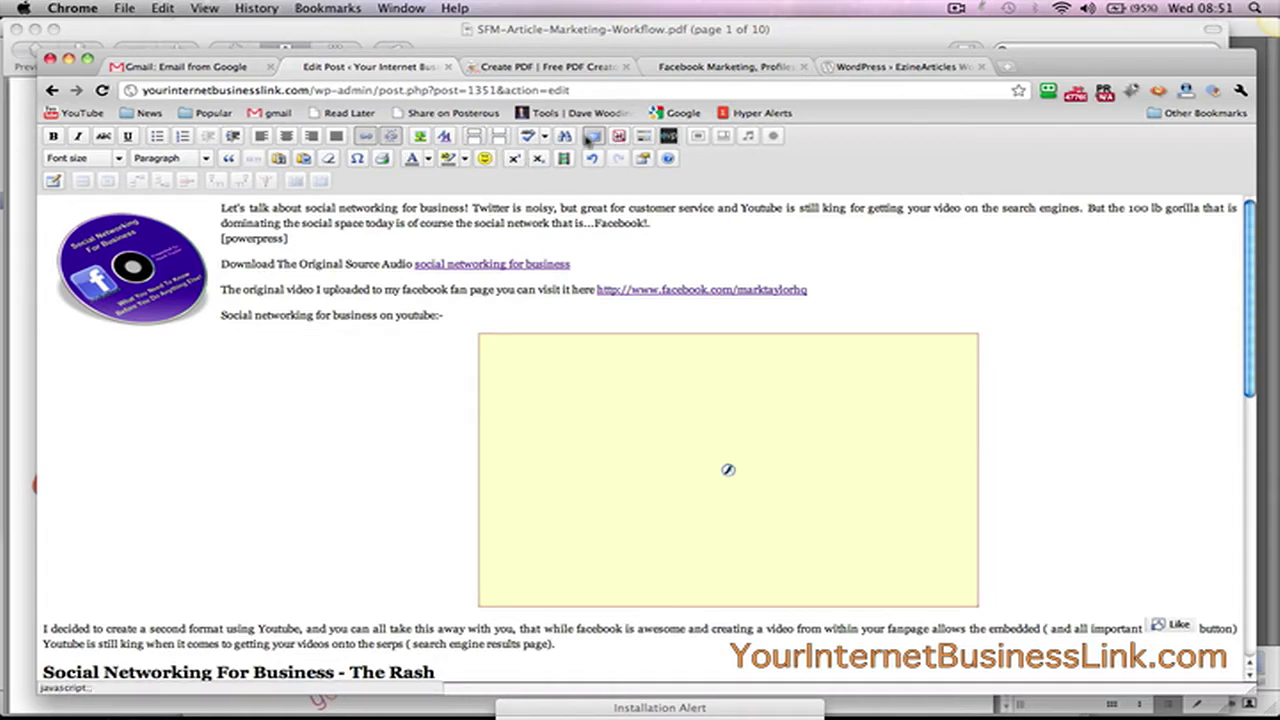
left_click(592, 136)
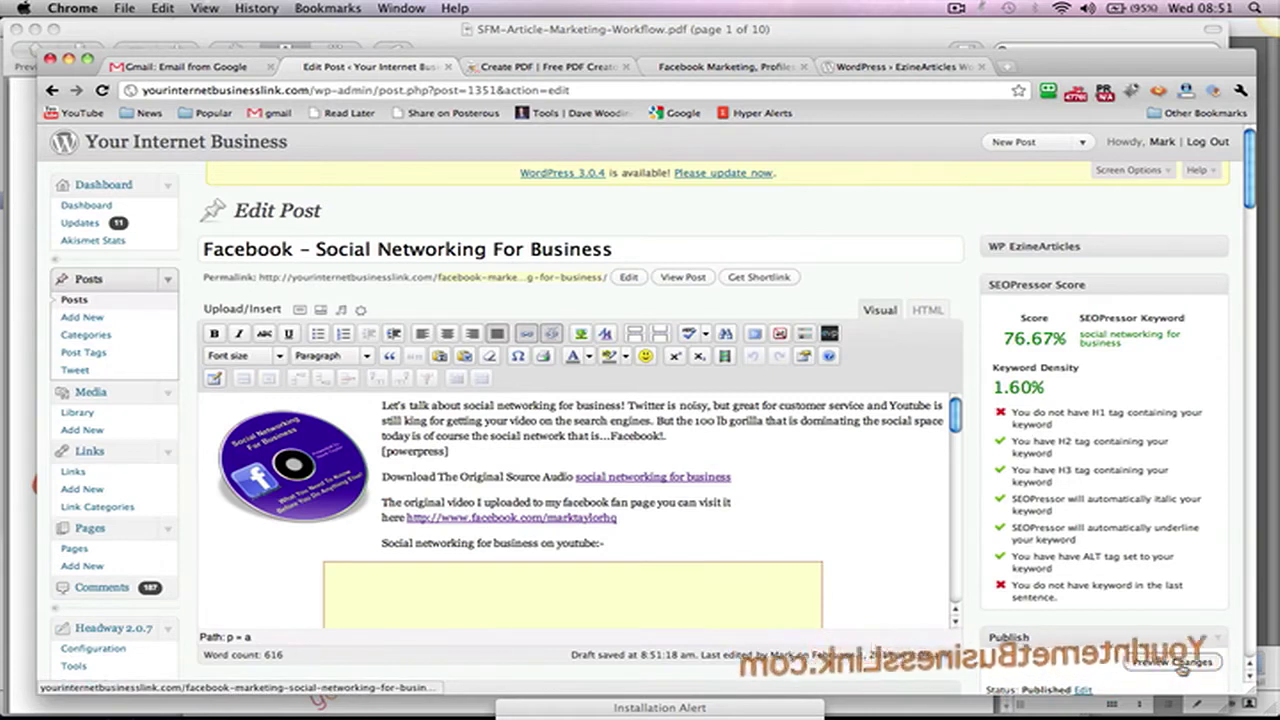
- Preview the edited post, test the audio file linked from the CD image, and return to examine the page's opening section
left_click(682, 277)
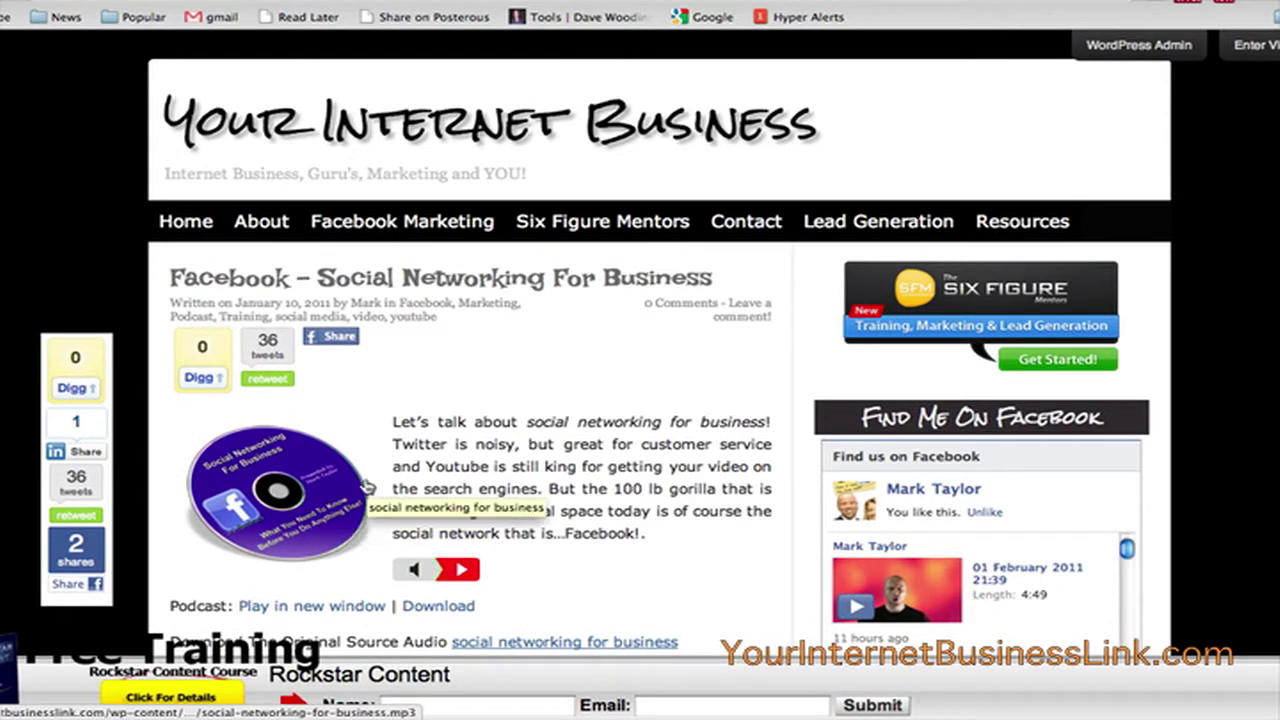
left_click(304, 506)
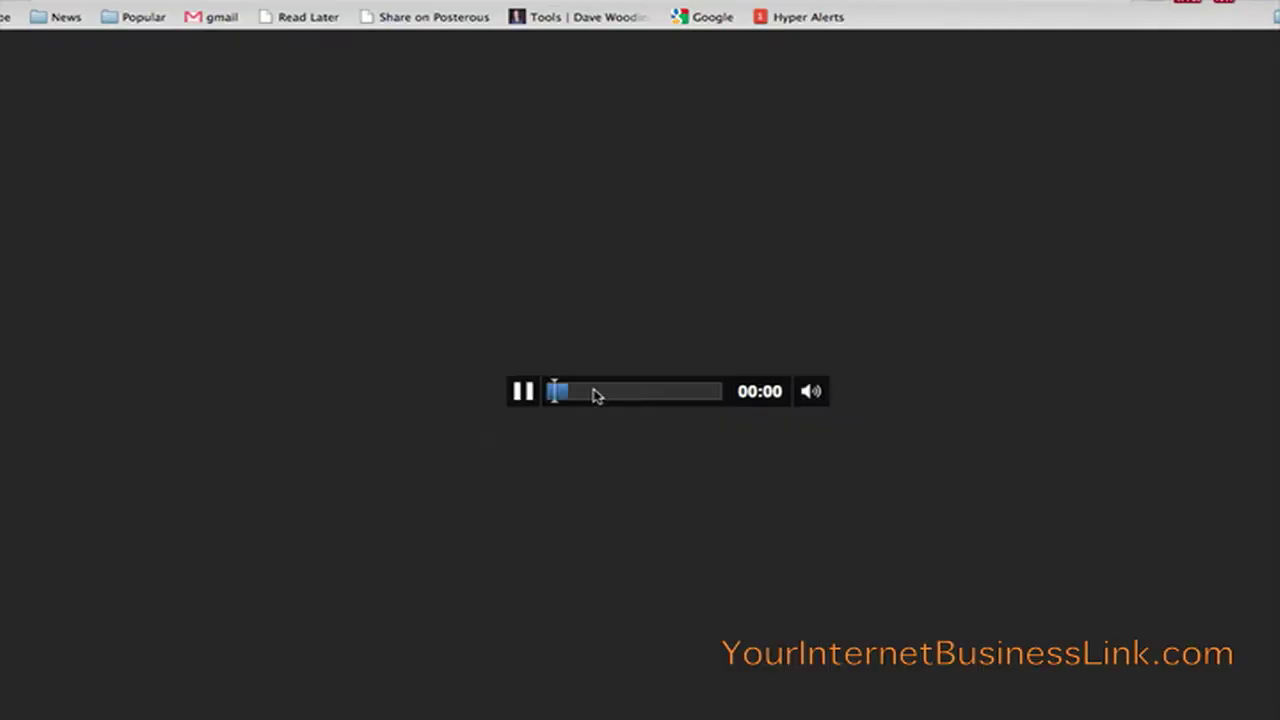
left_click(520, 398)
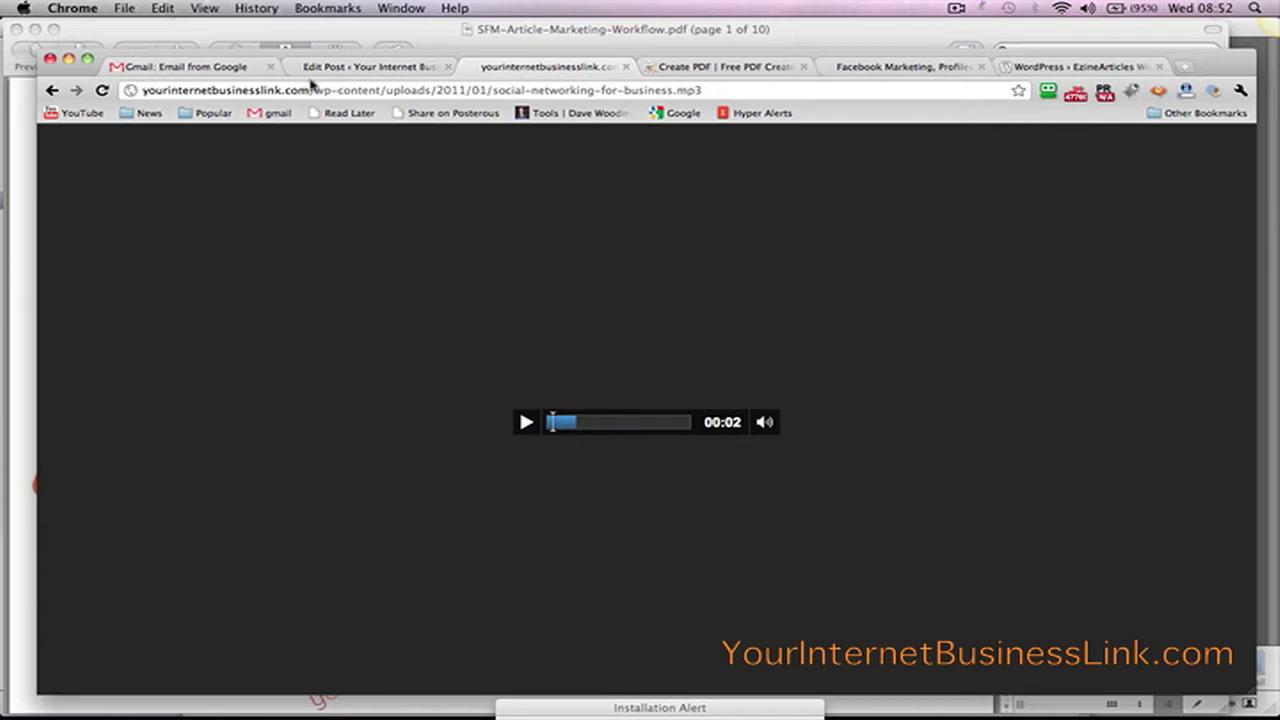
left_click(53, 90)
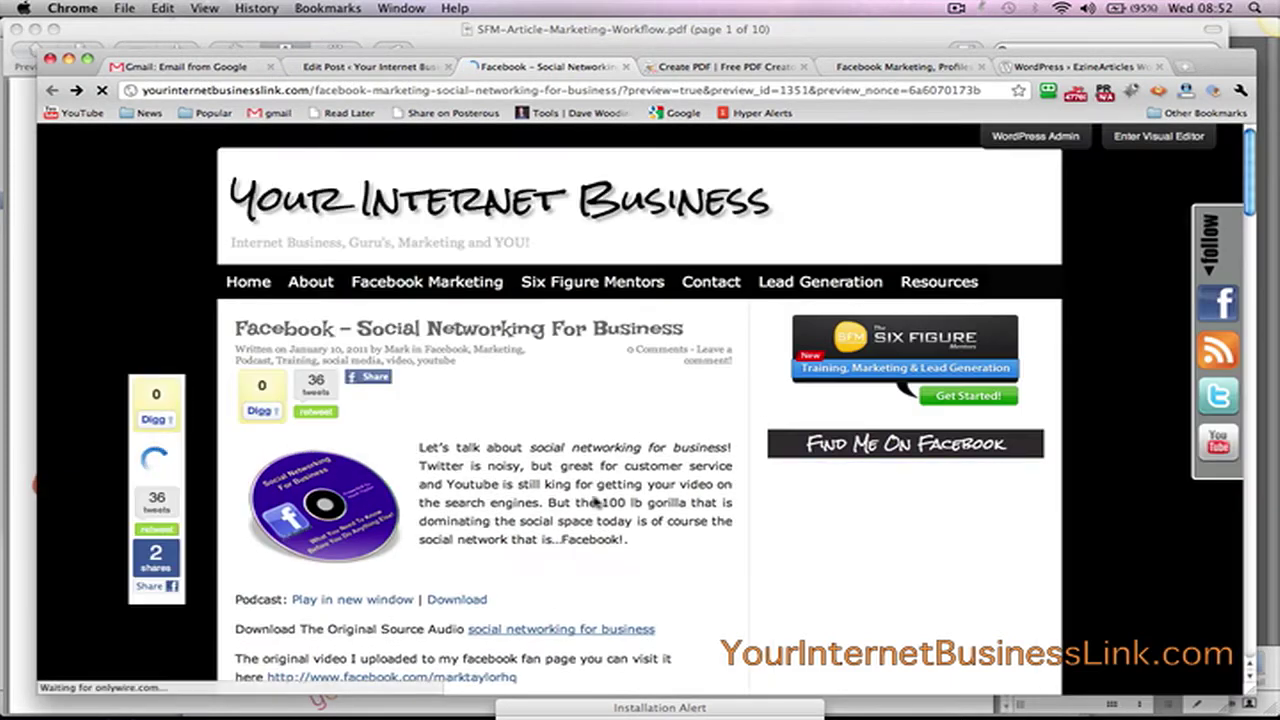
scroll(580, 500, "down", 5)
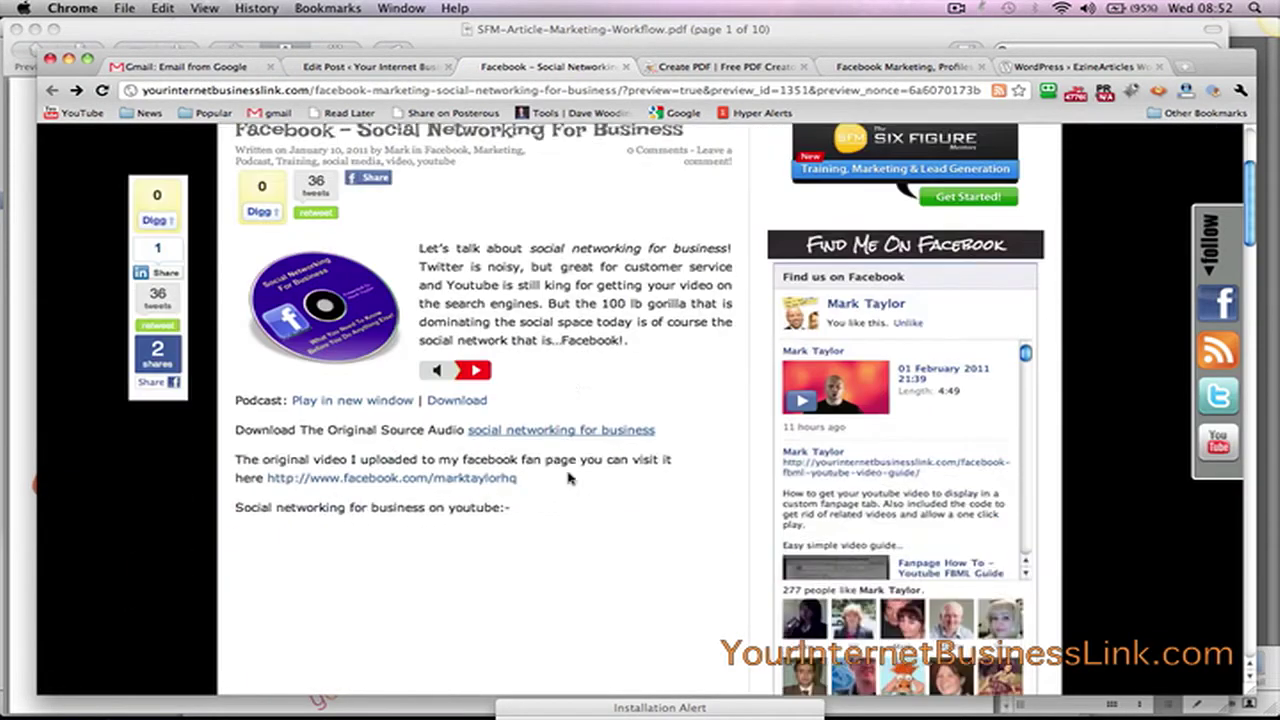
scroll(600, 400, "up", 3)
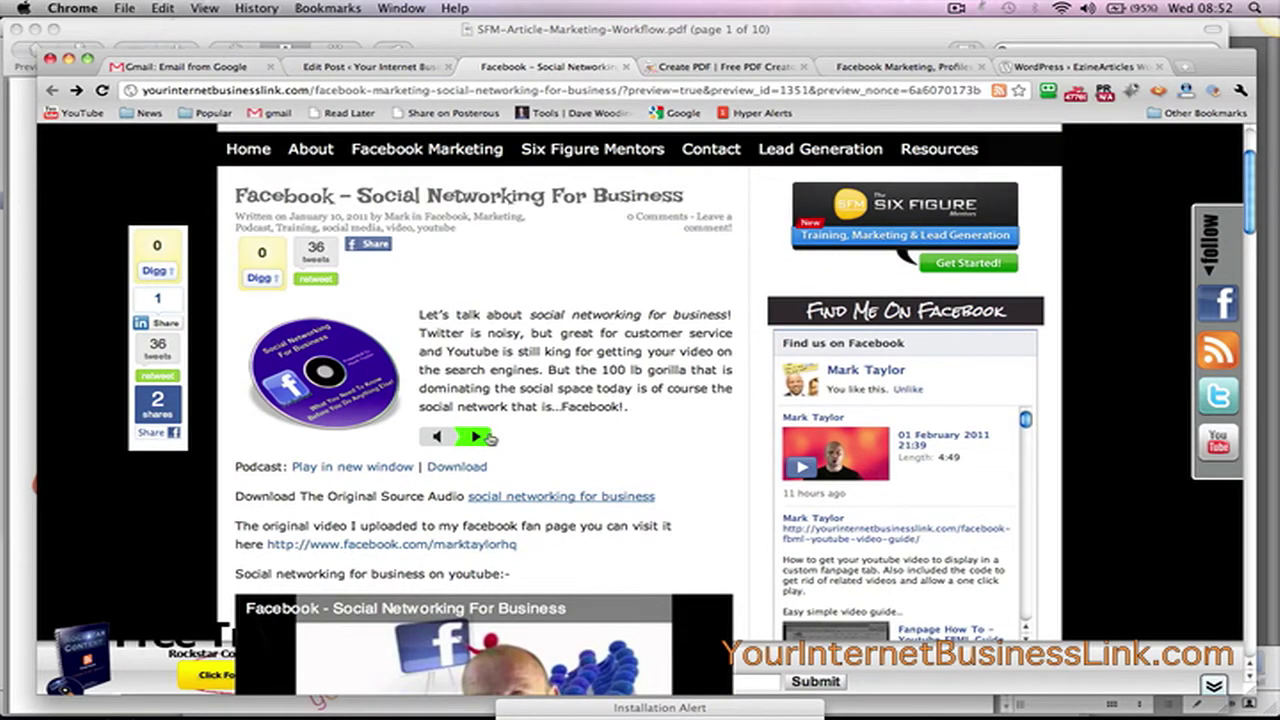
- Start the podcast player below the post's opening text to test the audio, and pause it again
scroll(500, 440, "up", 3)
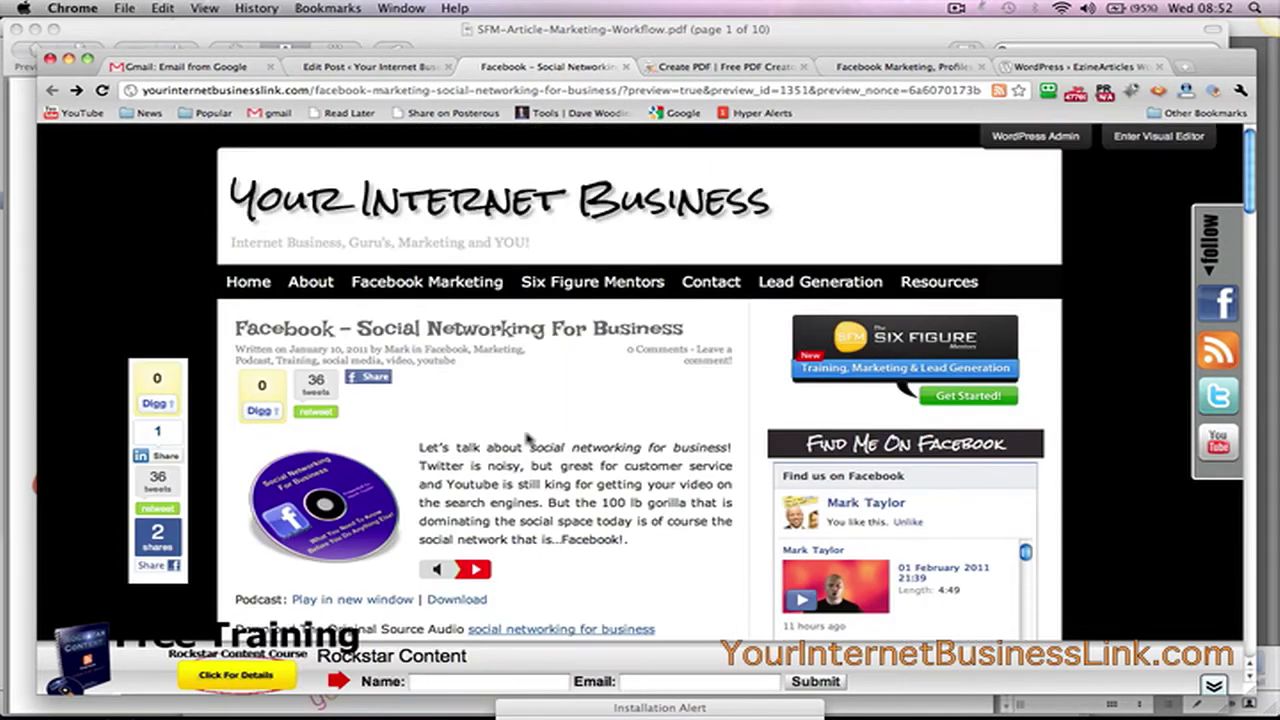
scroll(530, 450, "down", 4)
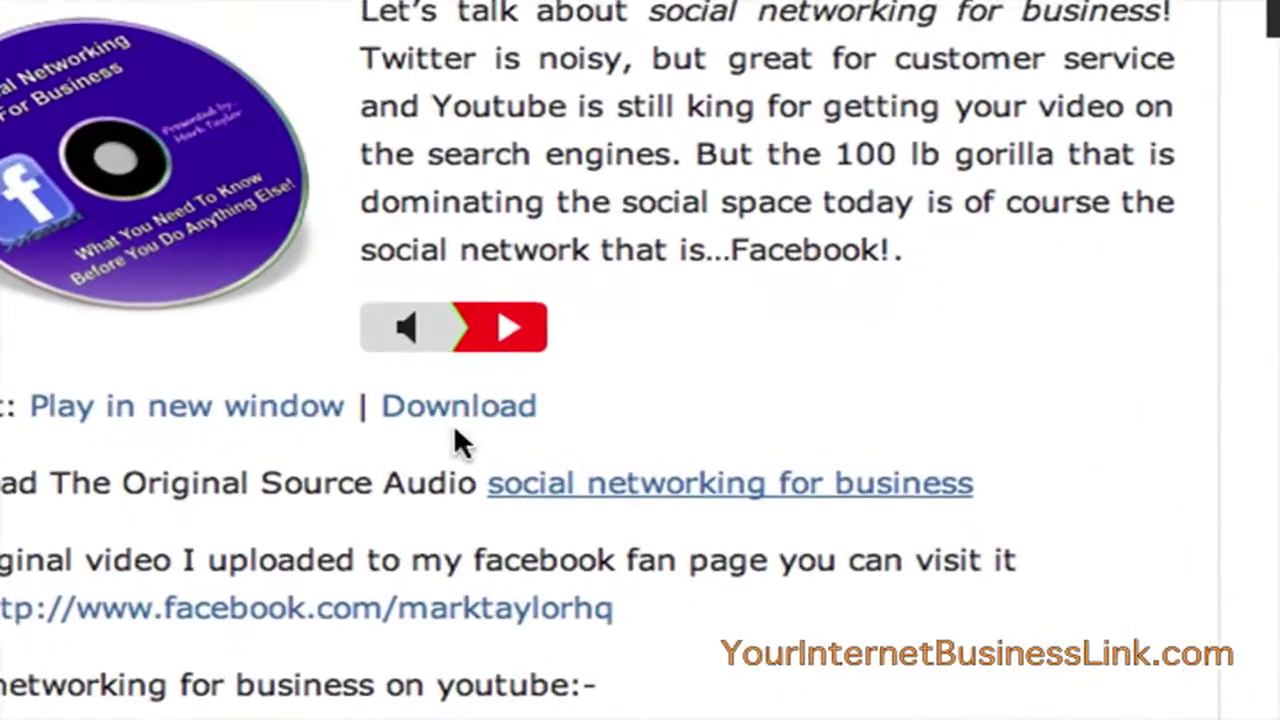
left_click(503, 326)
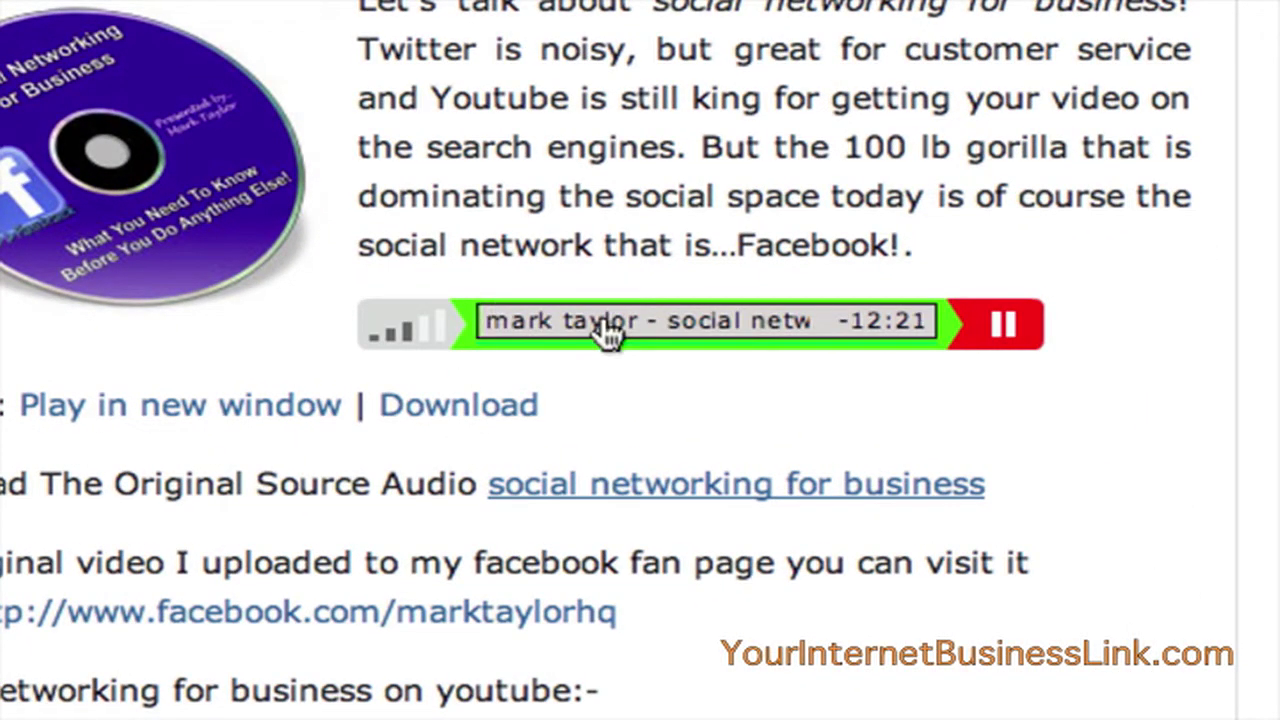
left_click(997, 331)
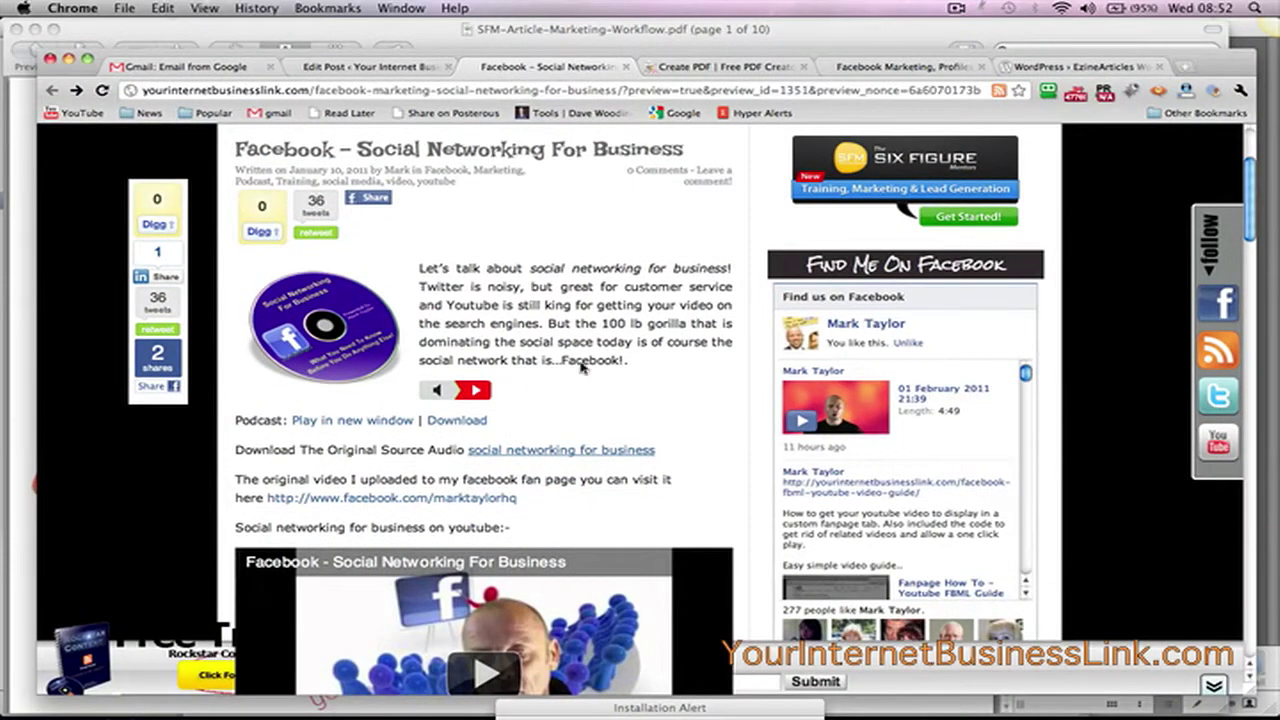
- Review the previewed post from its opening links and YouTube video to the closing contact section and related posts
scroll(586, 340, "down", 1)
scroll(592, 308, "up", 2)
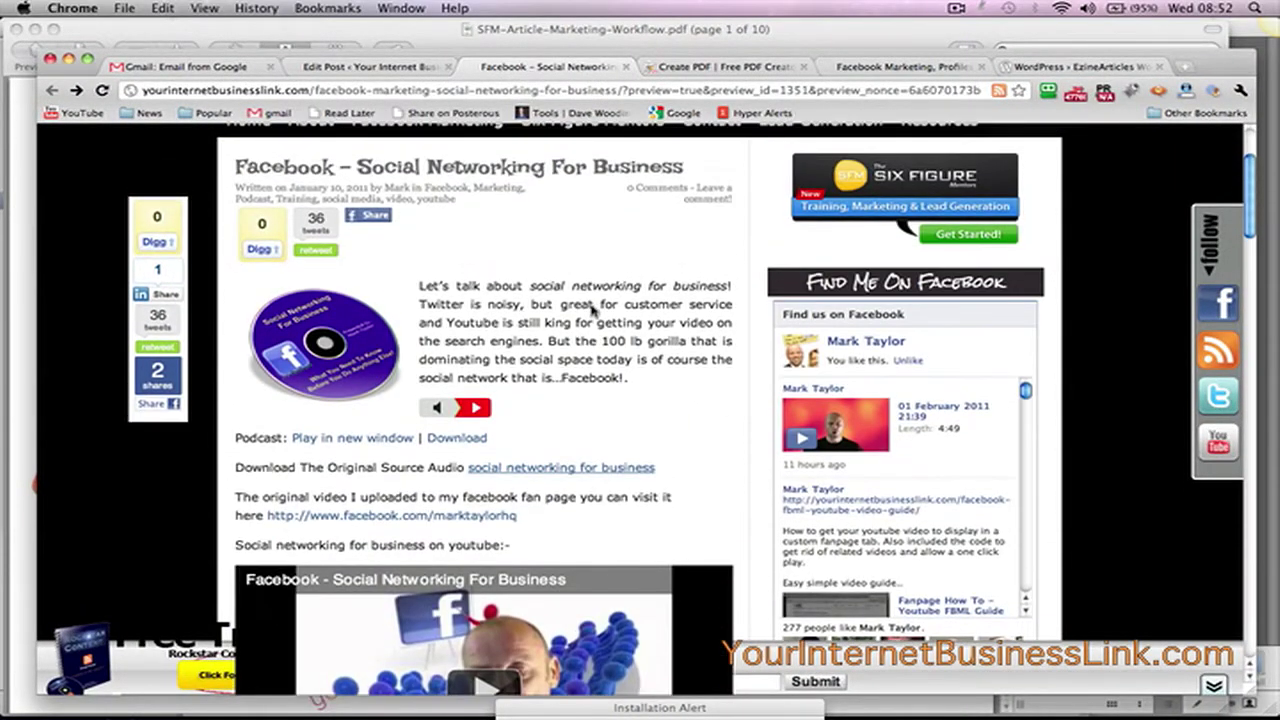
scroll(592, 310, "down", 5)
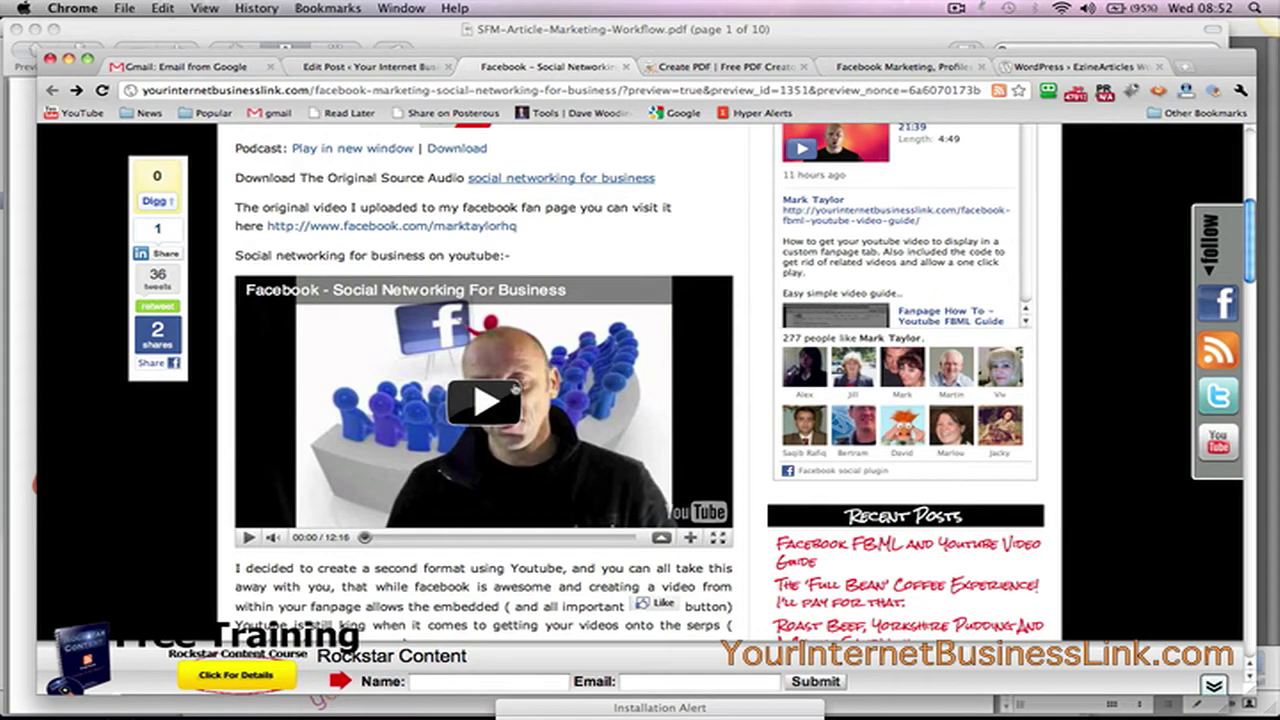
scroll(588, 490, "down", 4)
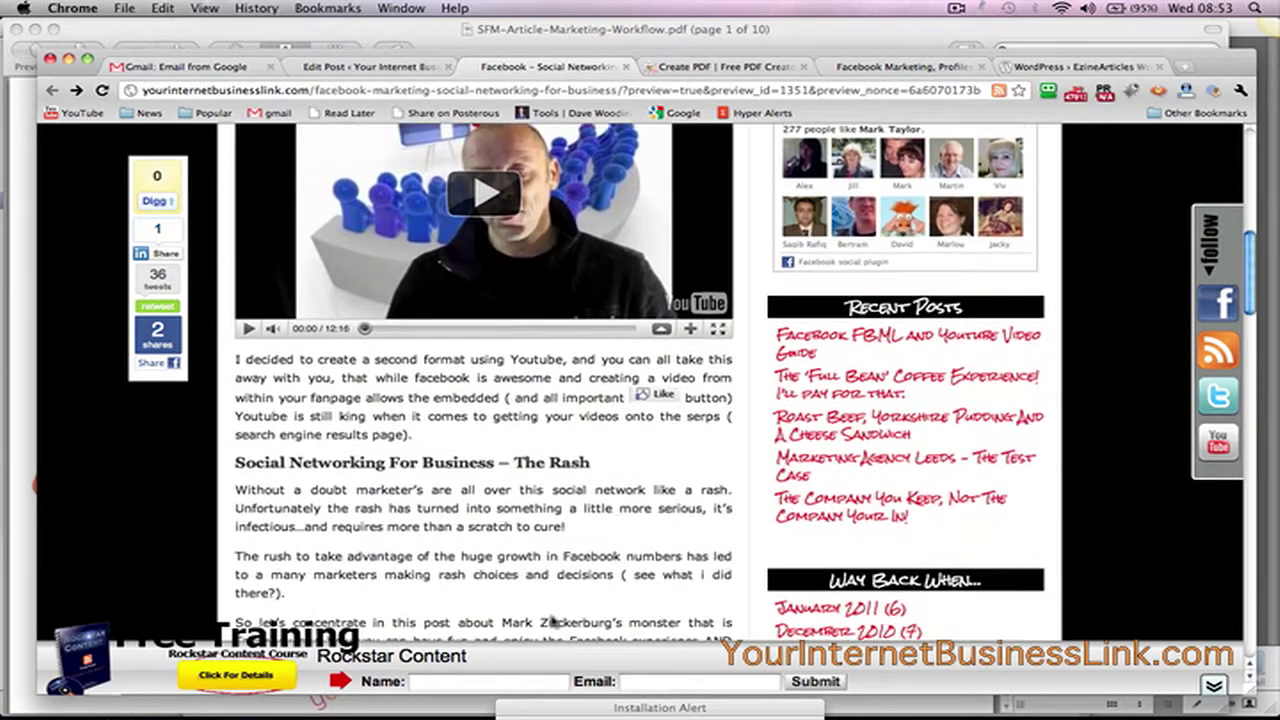
scroll(532, 445, "down", 20)
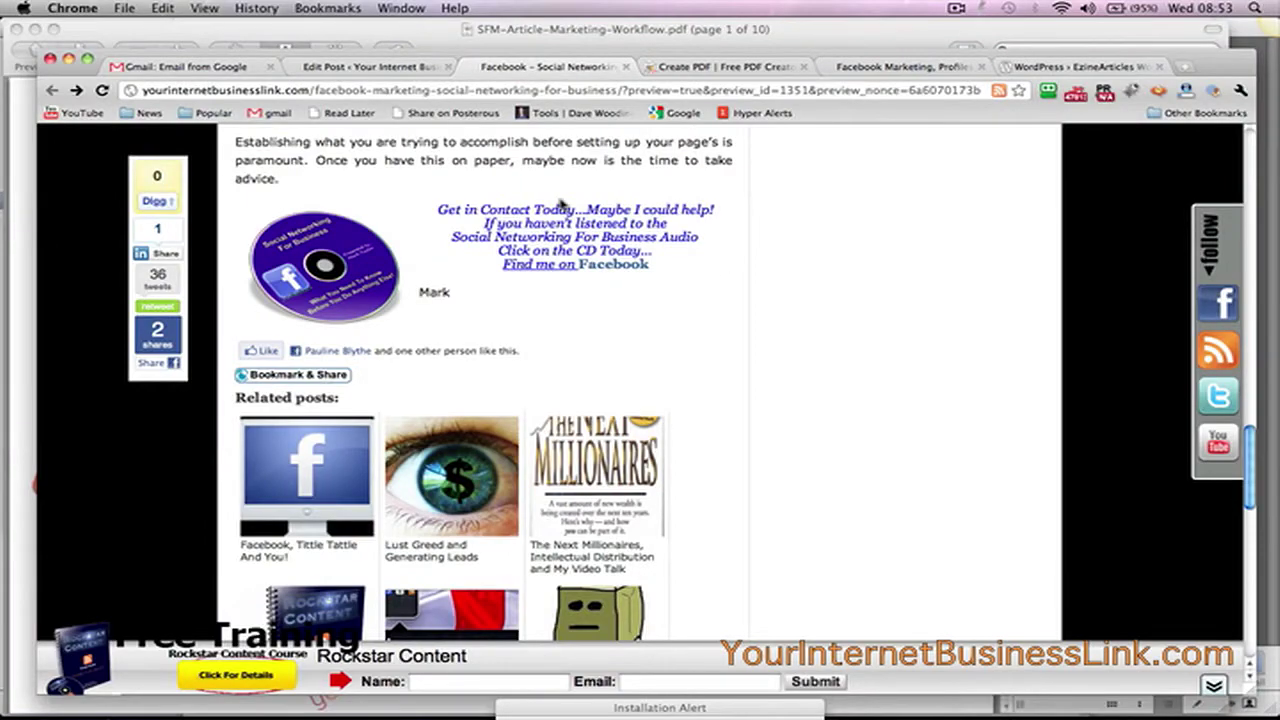
scroll(562, 203, "down", 2)
scroll(562, 203, "up", 10)
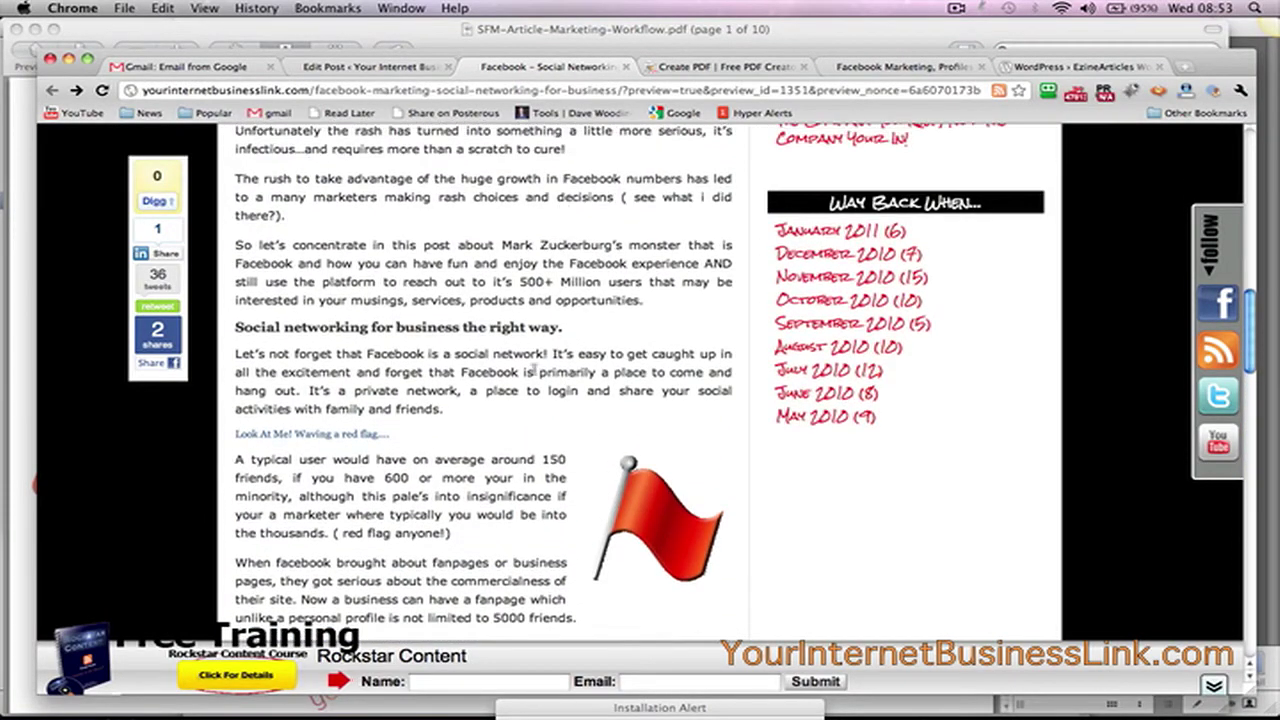
scroll(548, 300, "down", 4)
scroll(548, 304, "up", 7)
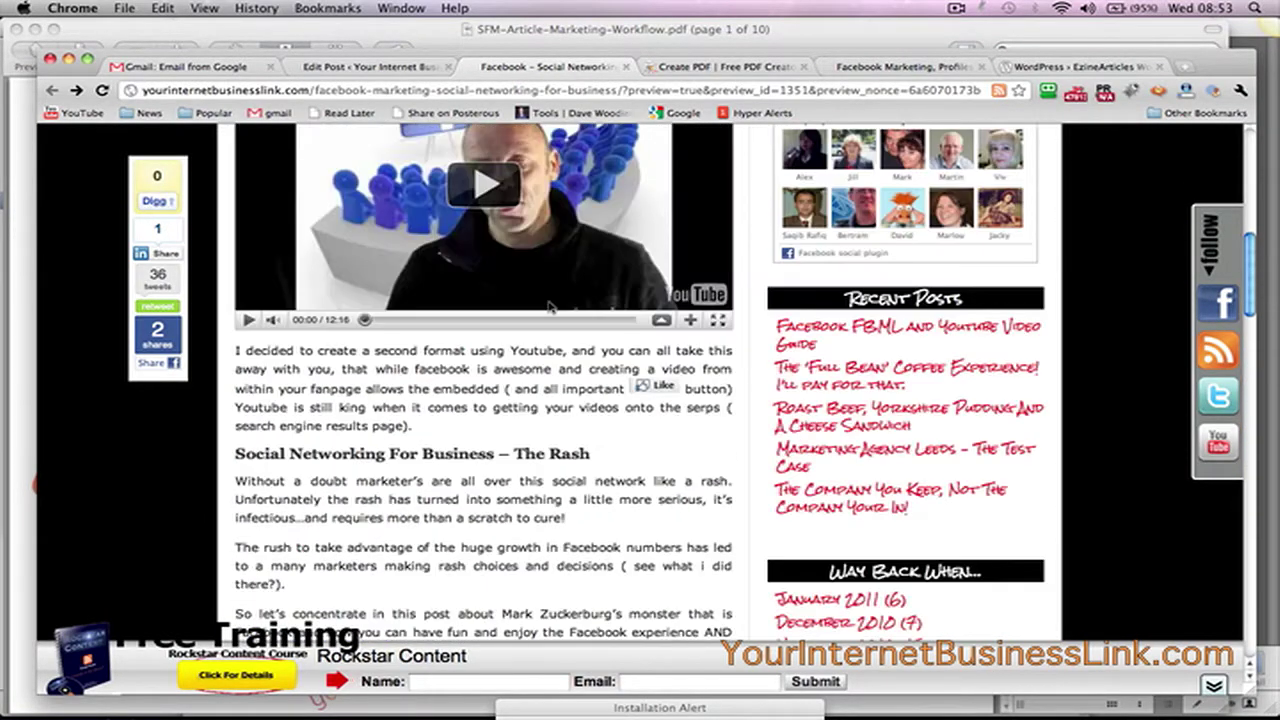
scroll(726, 416, "up", 3)
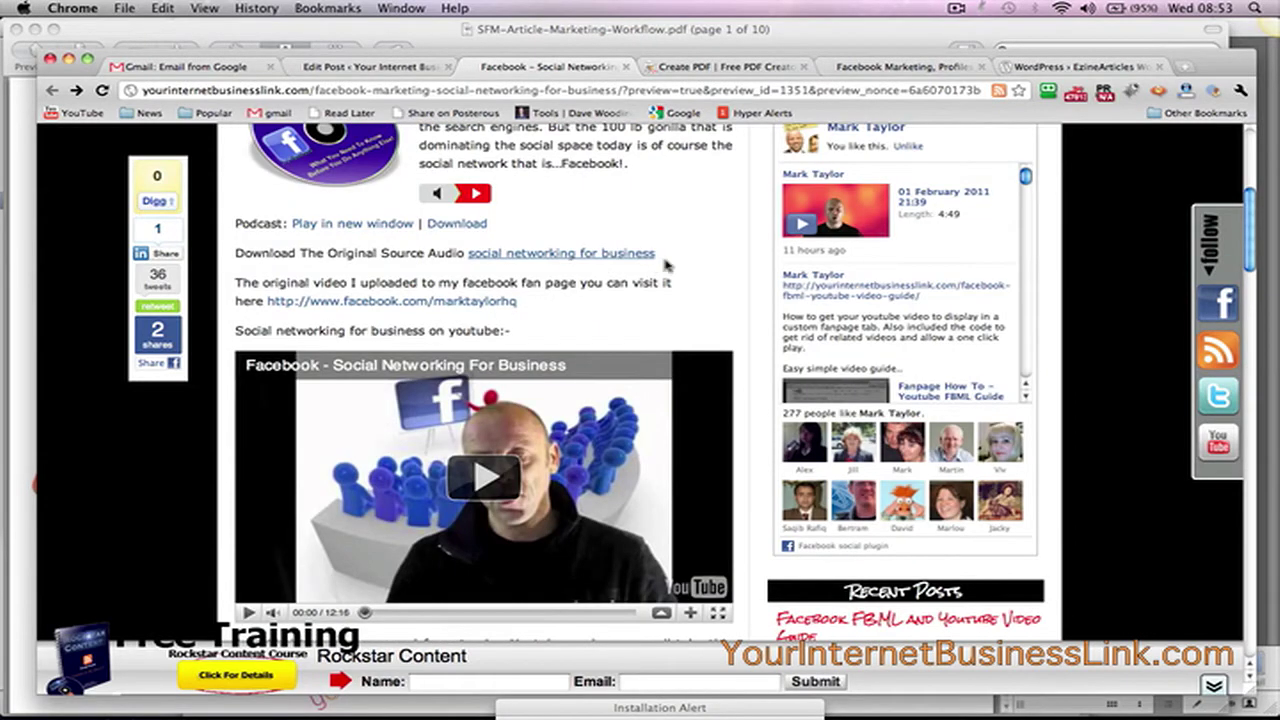
scroll(510, 416, "up", 5)
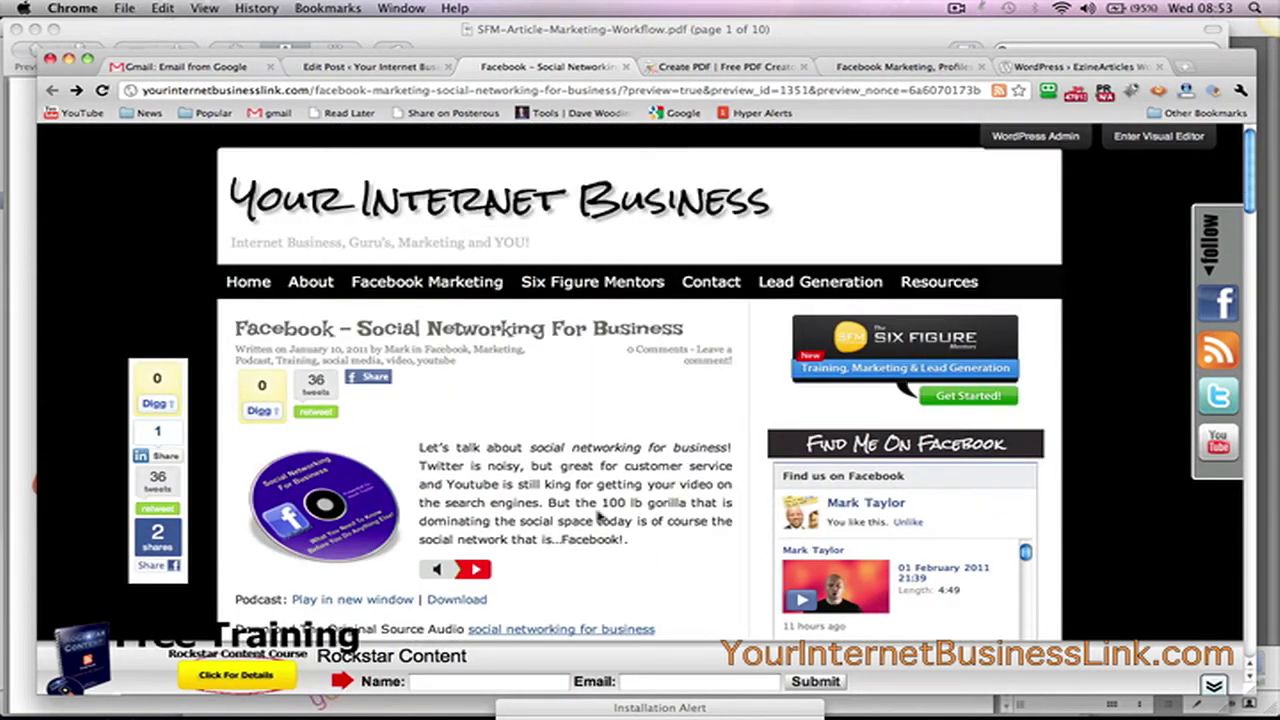
scroll(652, 462, "down", 1)
scroll(652, 462, "up", 1)
- Return to the post editor, expand the WP EzineArticles box, keep Social Networking as the category, and highlight the matching words in the title
left_click(382, 66)
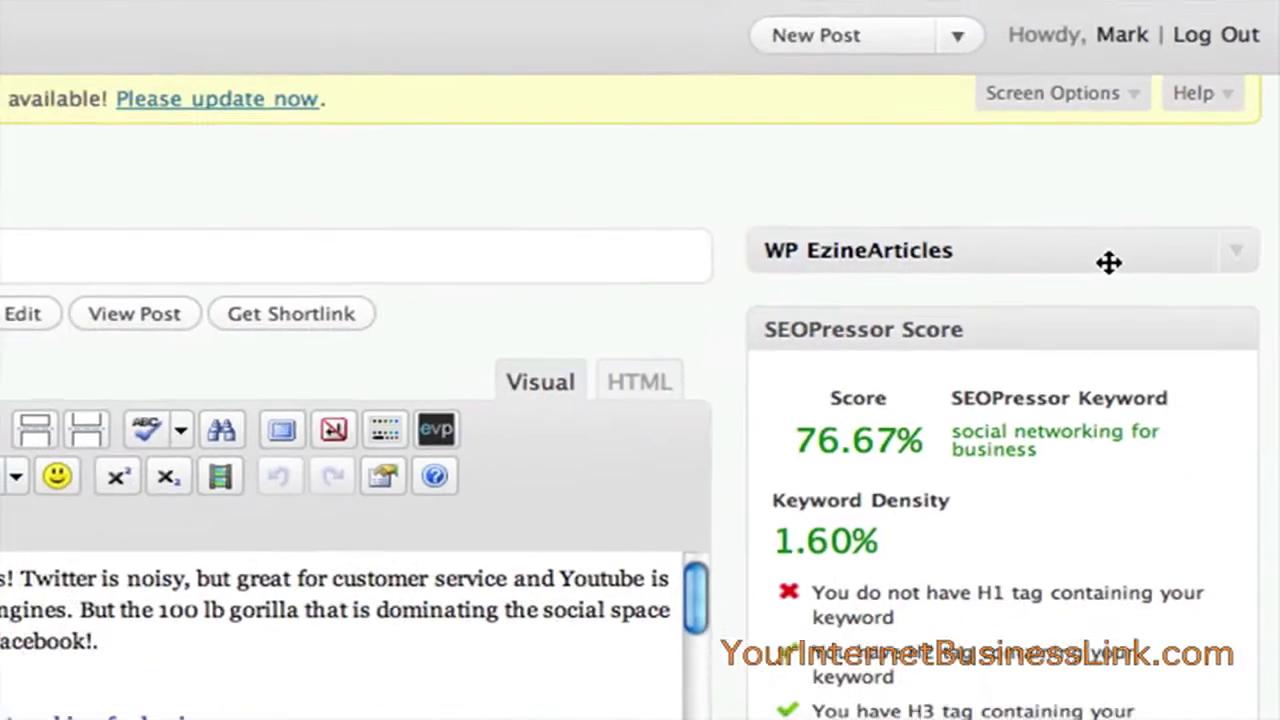
left_click(1231, 260)
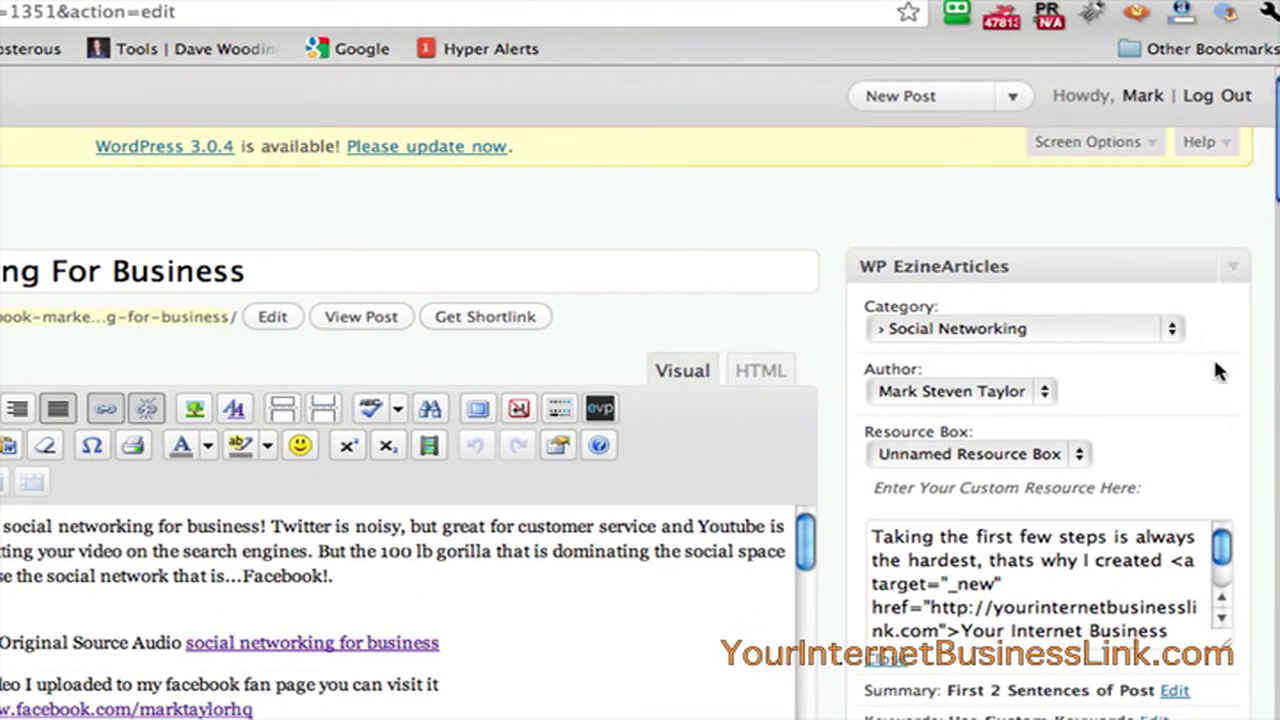
left_click(1174, 330)
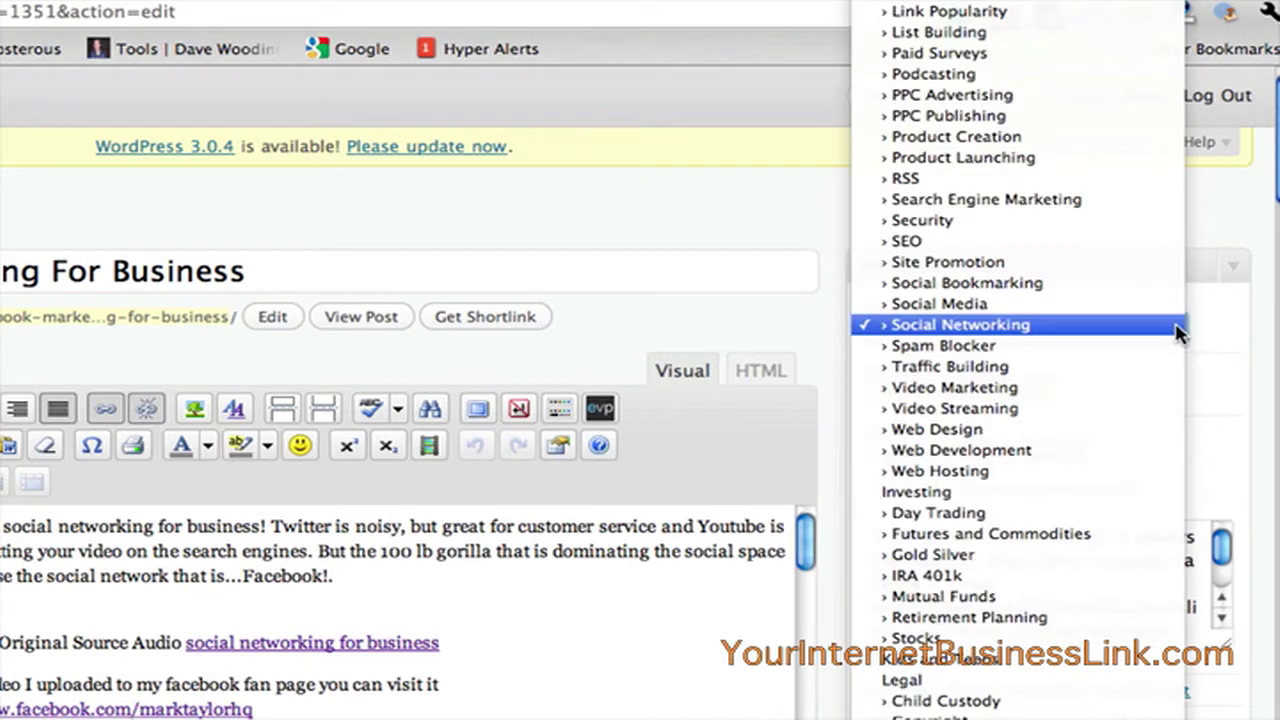
left_click(1090, 325)
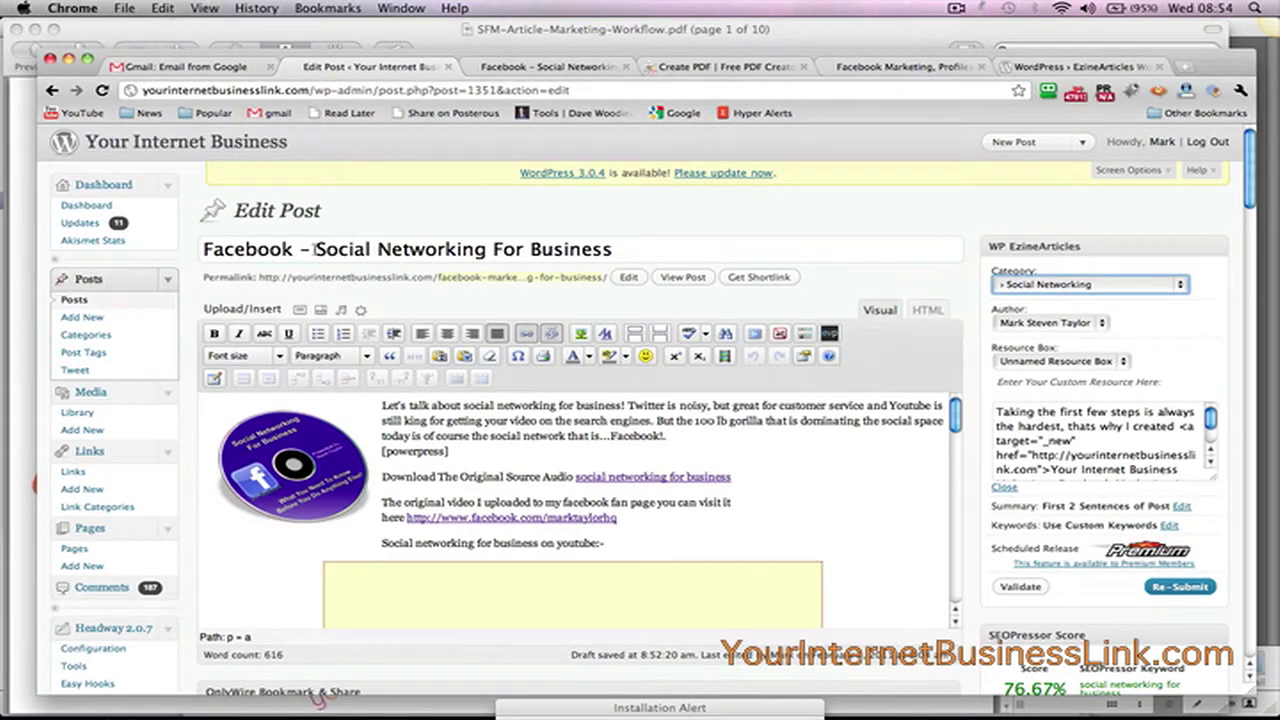
left_click_drag(316, 249, 425, 250)
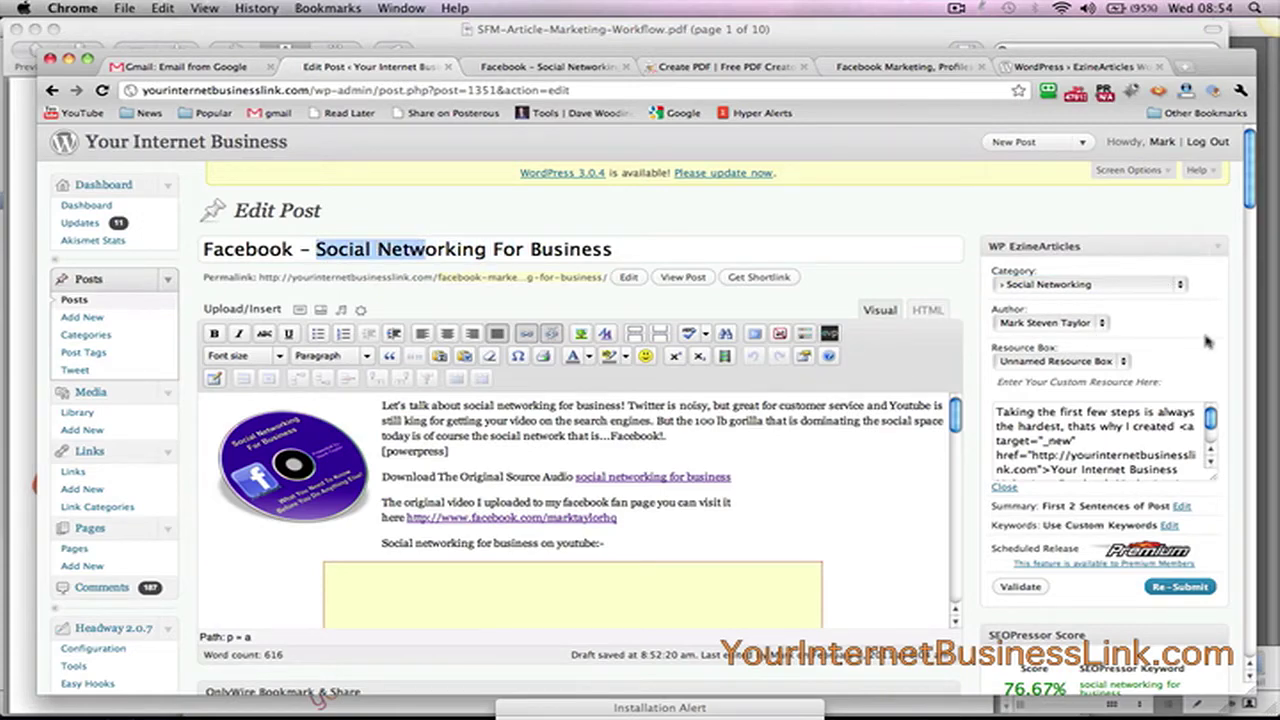
- Check the available authors in the WP EzineArticles box and keep the selected author
left_click(1072, 323)
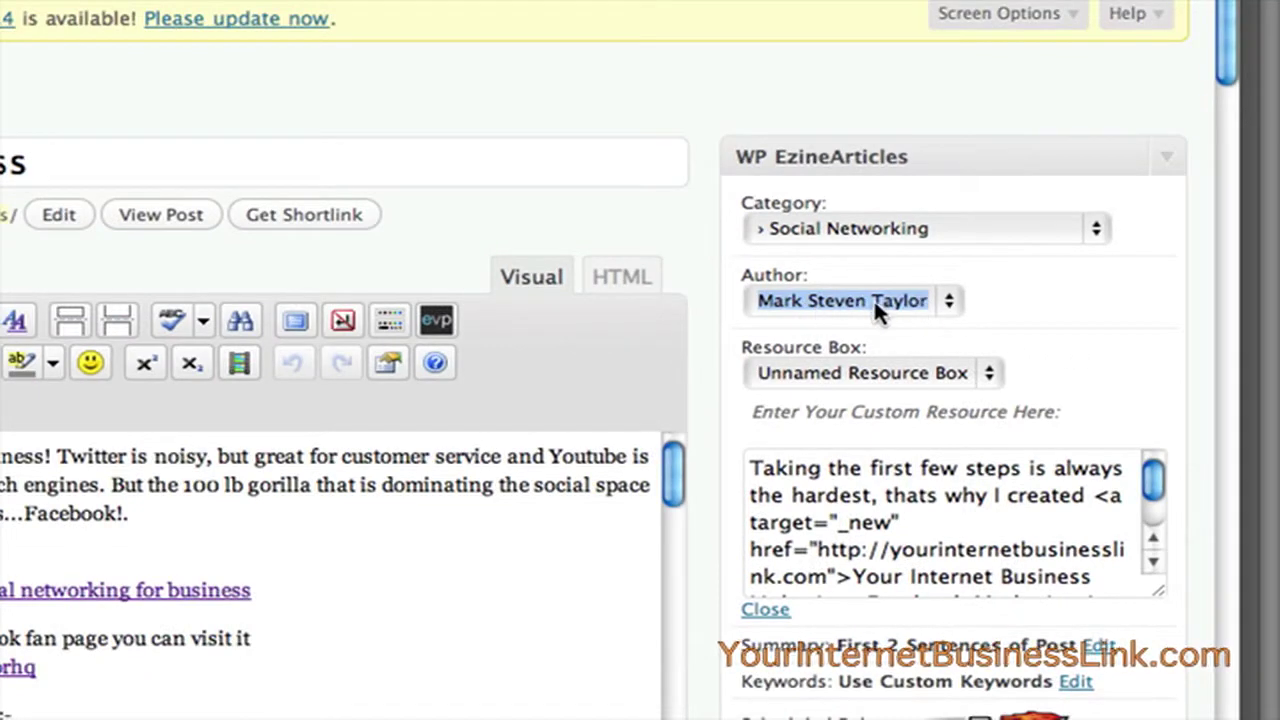
left_click(943, 304)
left_click(940, 300)
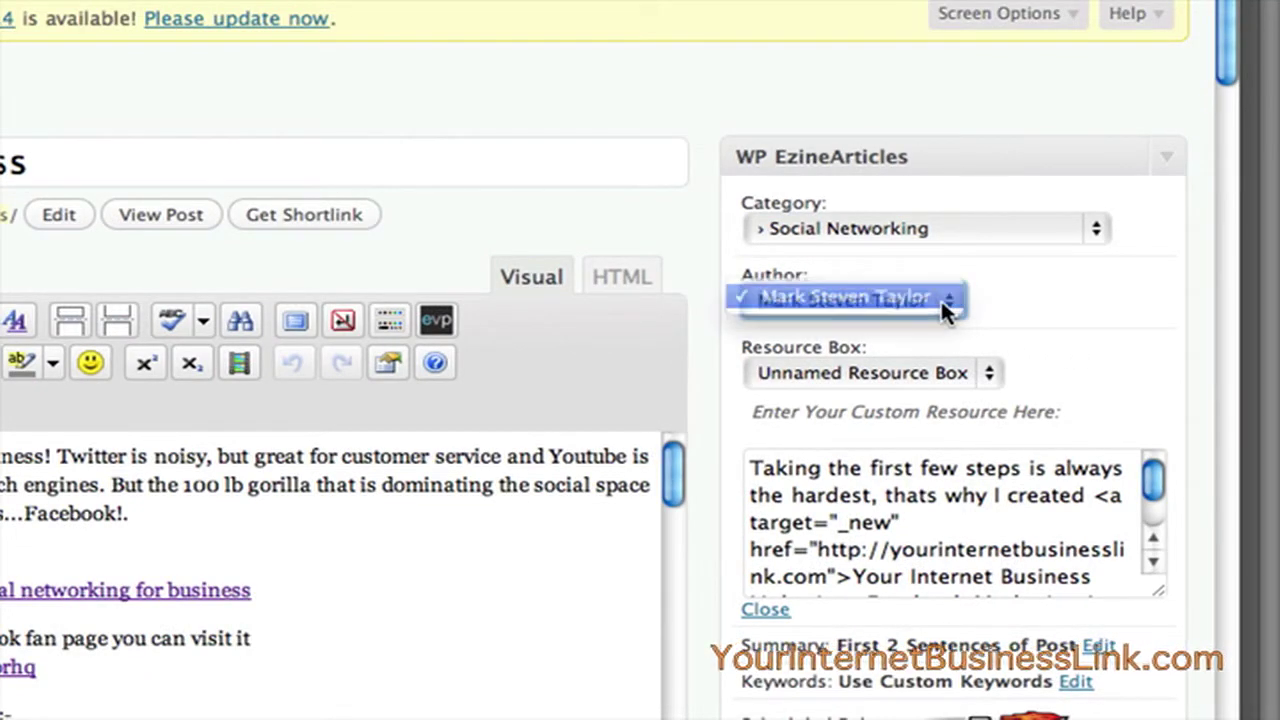
left_click(1056, 300)
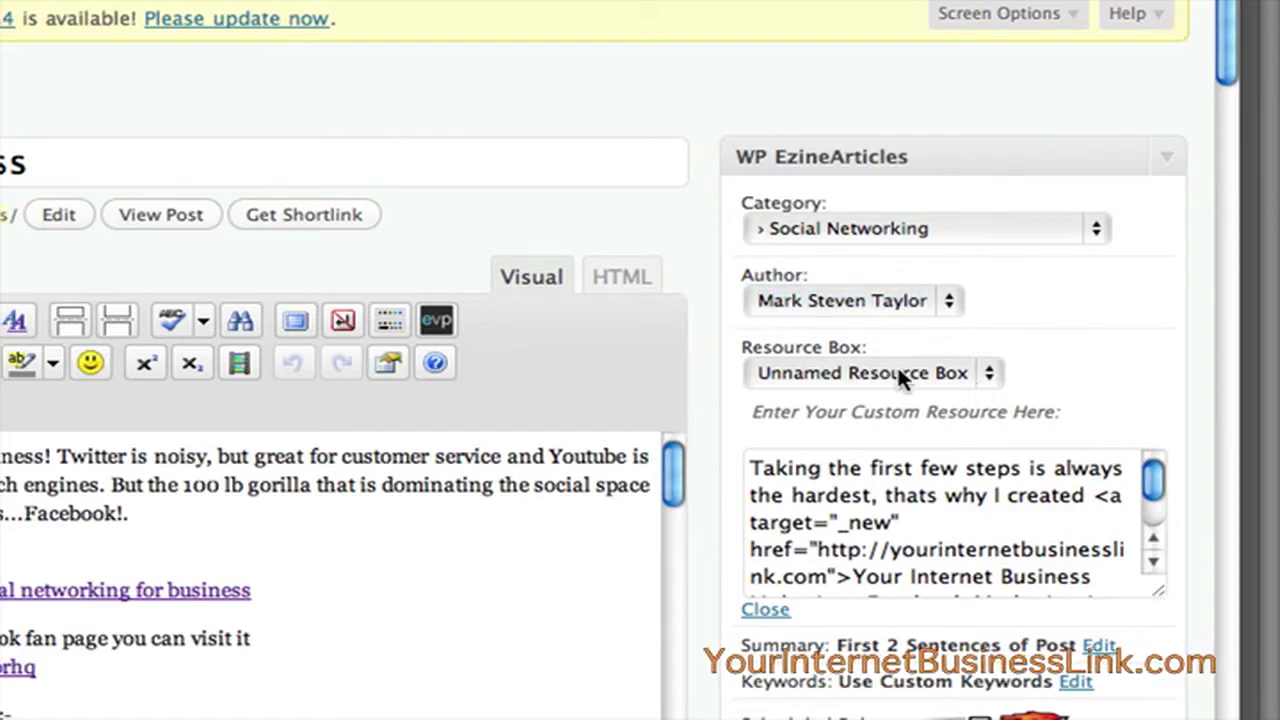
- Read through the custom resource text for the Unnamed Resource Box, from its opening sentence to the closing line
scroll(1078, 357, "down", 3)
scroll(1096, 320, "down", 2)
scroll(1098, 327, "up", 2)
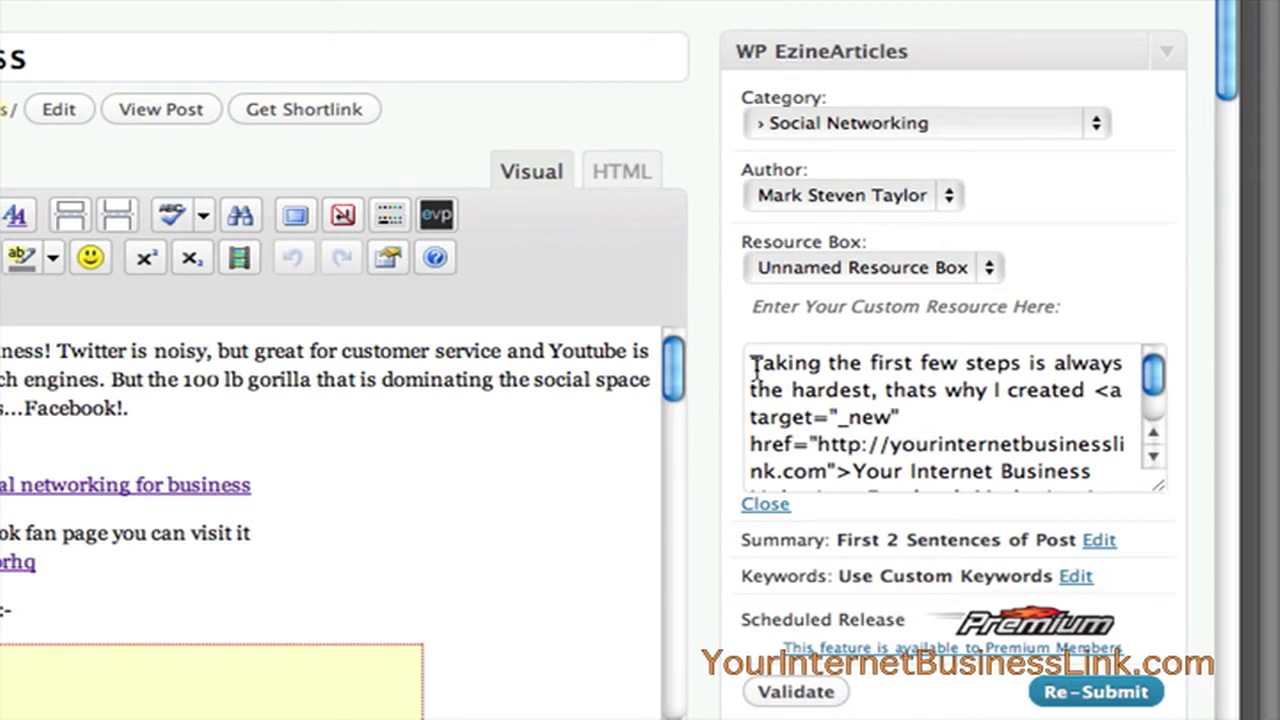
left_click(877, 392)
type(",")
scroll(922, 414, "down", 3)
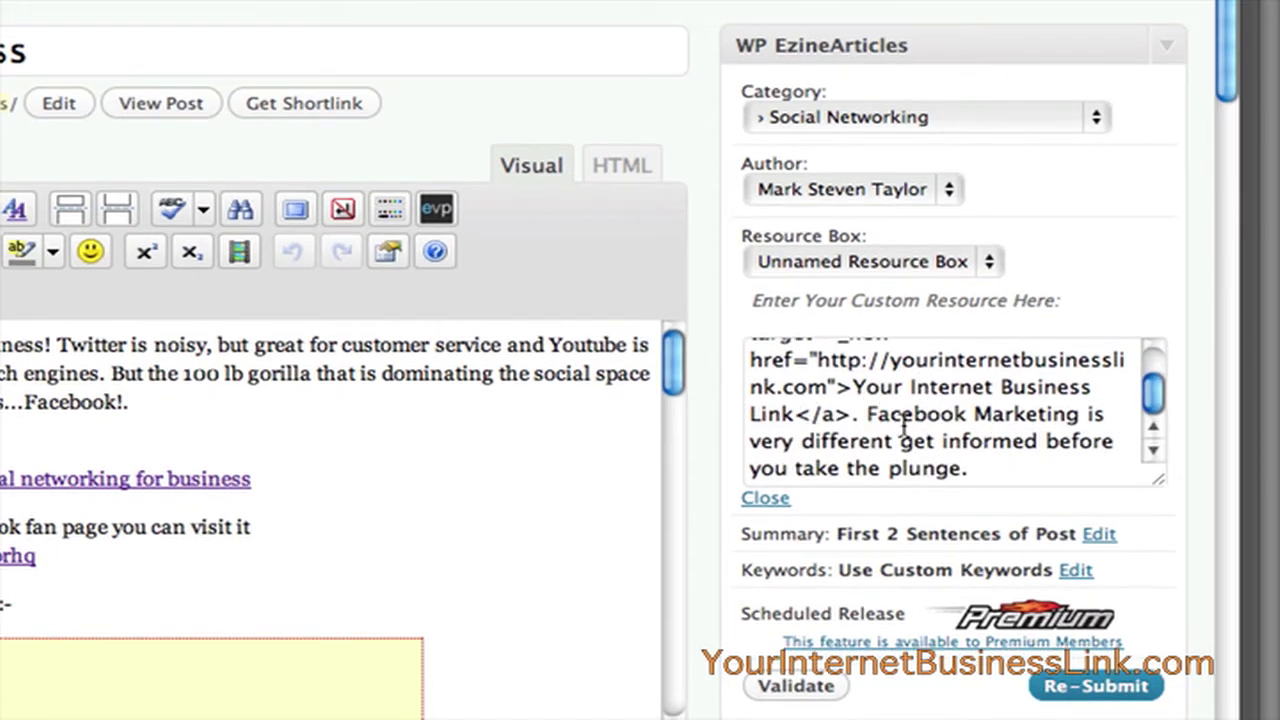
scroll(815, 392, "up", 3)
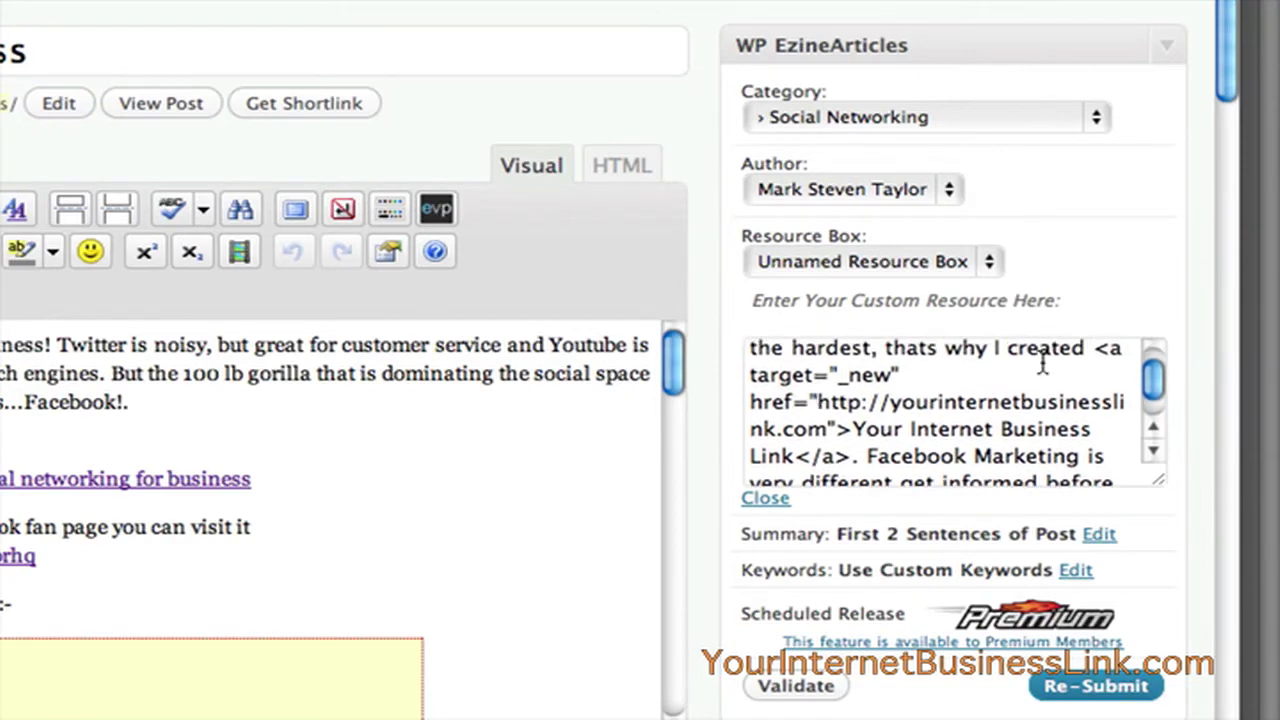
- Highlight the complete HTML link to yourinternetbusinesslink.com in the custom resource text, and clear the selection
right_click(1097, 350)
left_click(1103, 360)
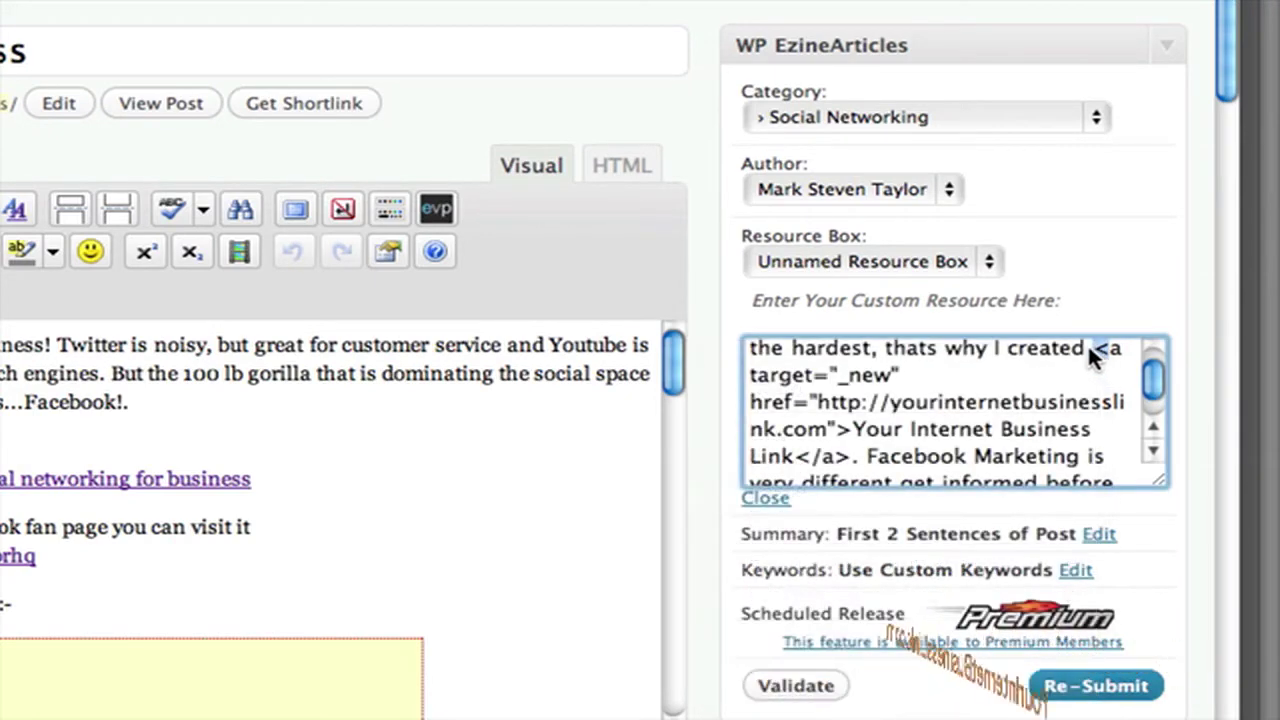
left_click_drag(1093, 348, 1027, 452)
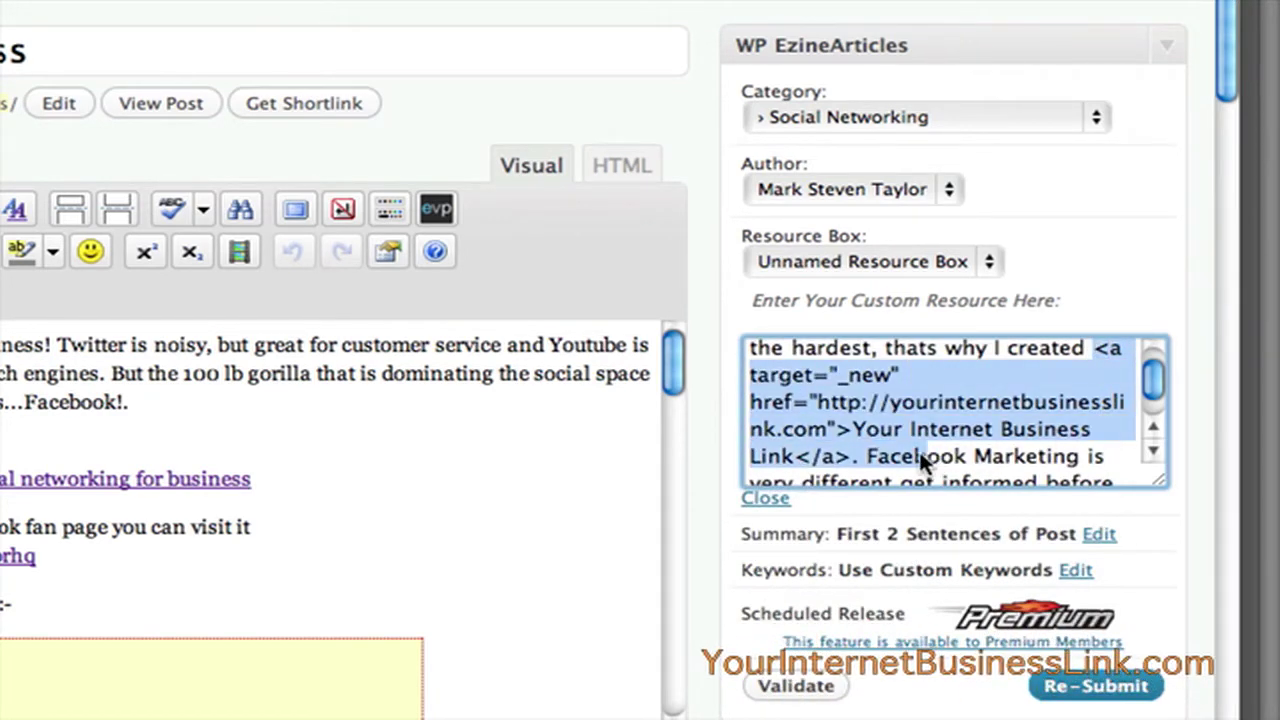
left_click_drag(924, 462, 863, 453)
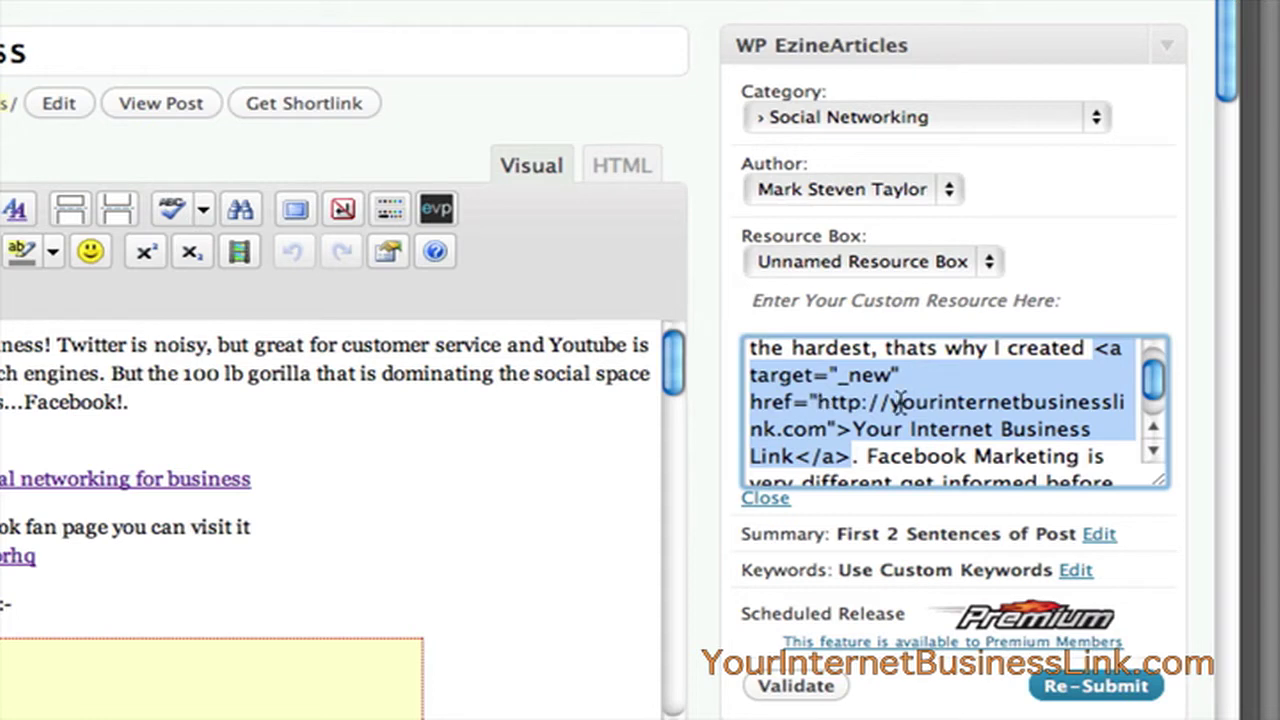
left_click(987, 402)
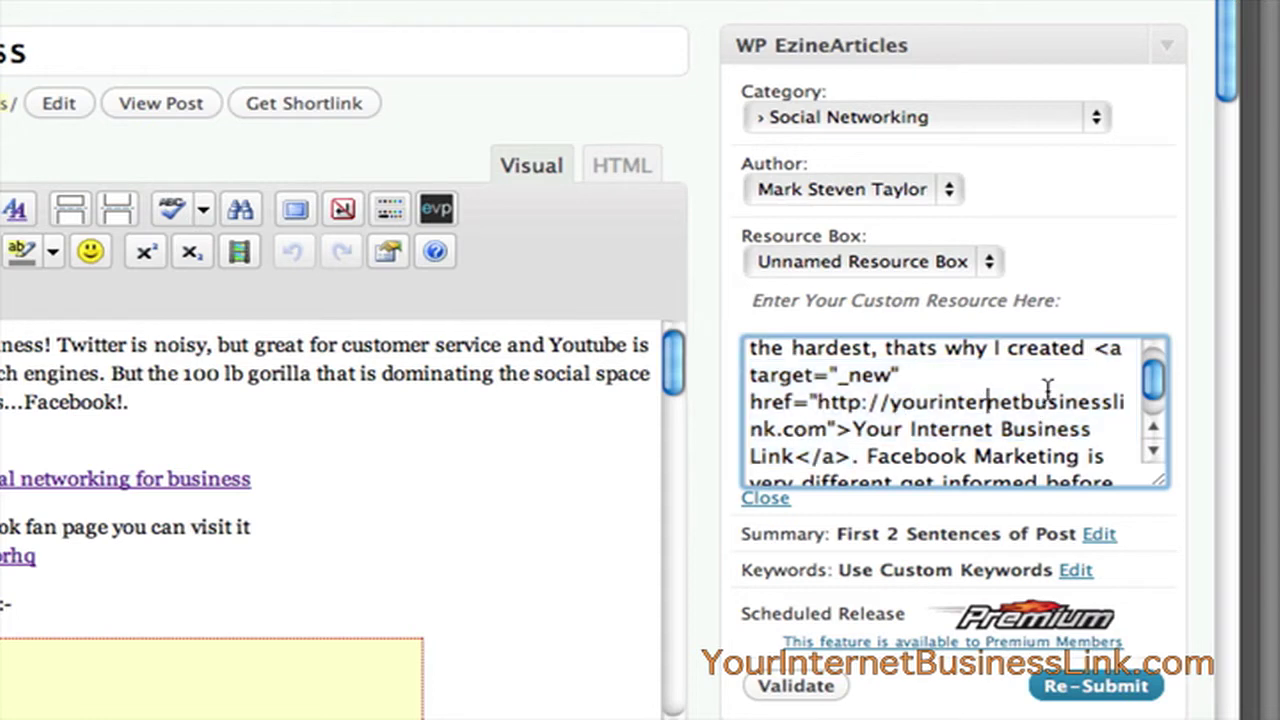
- Point out the link's anchor text "Your Internet Business Link" in the custom resource text by highlighting it
scroll(1046, 390, "down", 1)
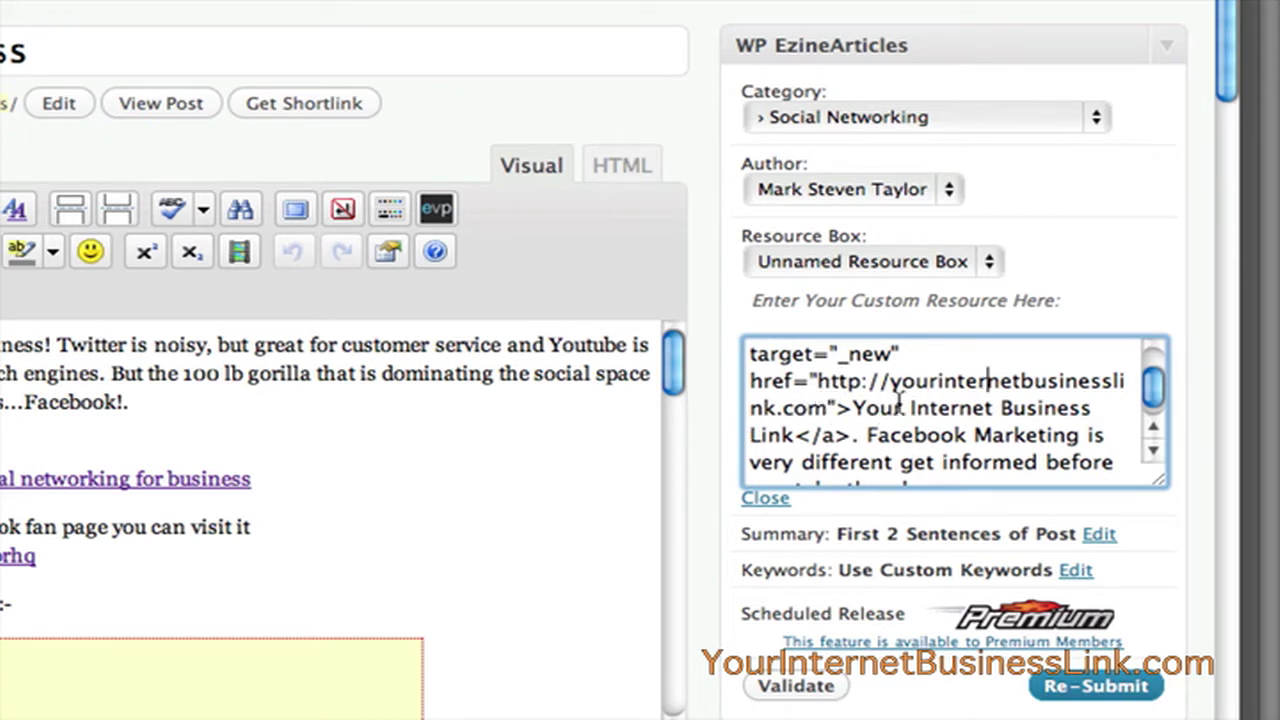
scroll(860, 405, "down", 3)
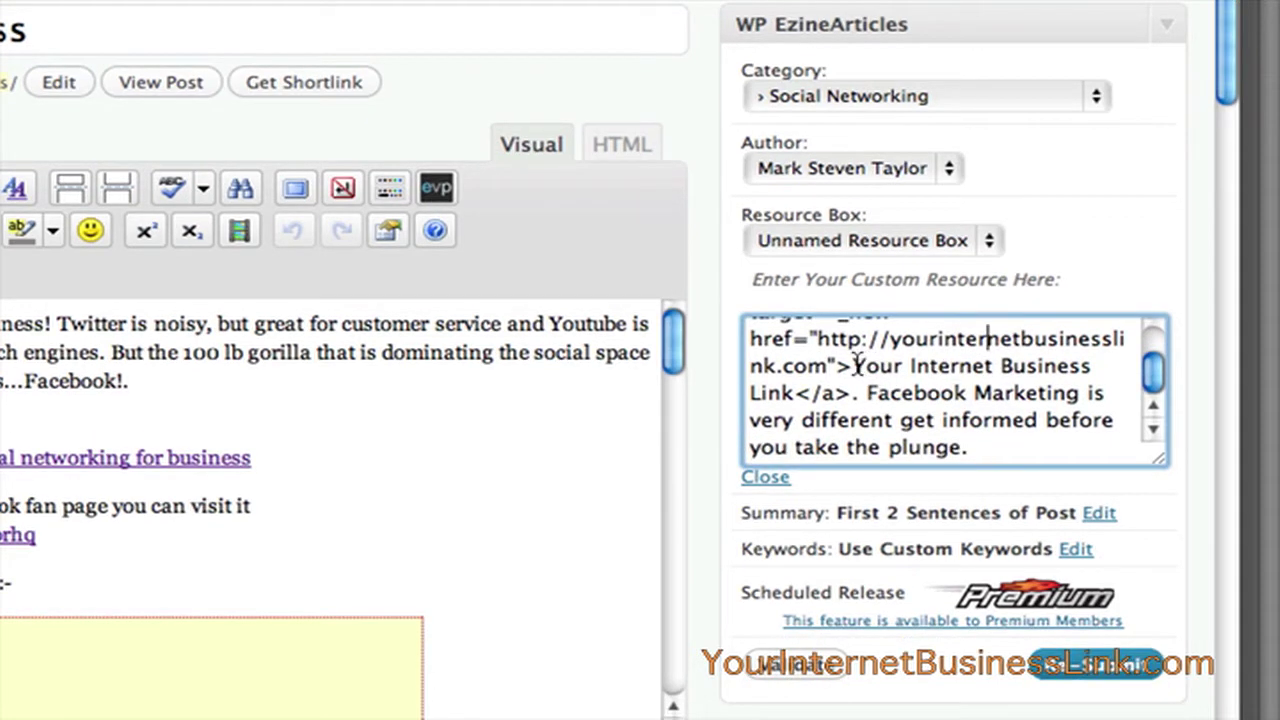
left_click_drag(852, 366, 950, 370)
left_click_drag(1010, 366, 853, 366)
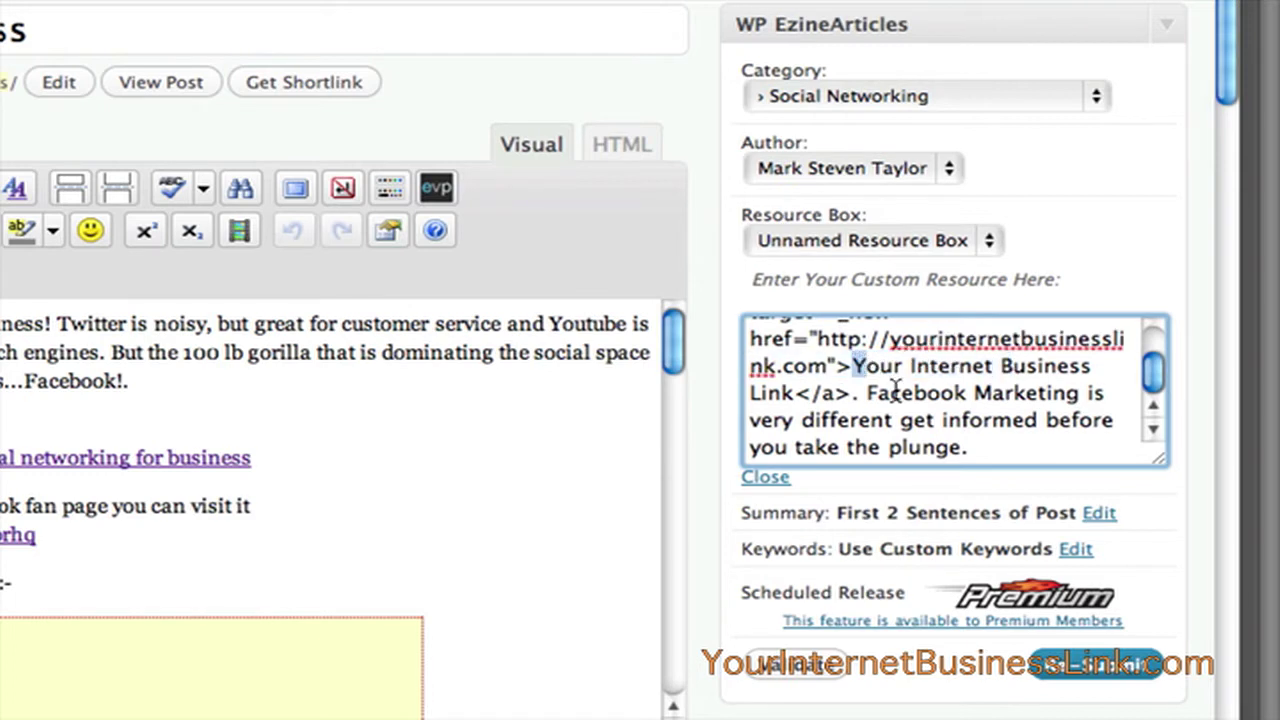
left_click(879, 393)
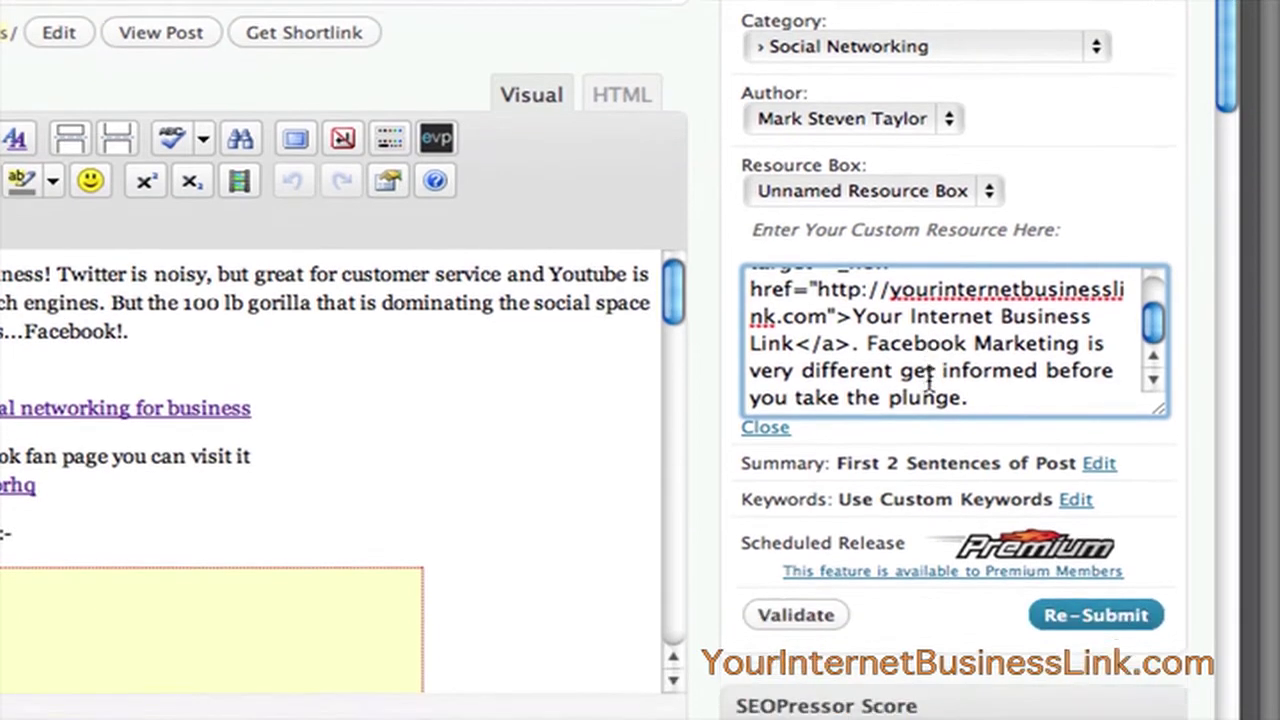
- Check the rest of the resource text and close the custom resource editor
scroll(930, 390, "down", 2)
scroll(930, 390, "up", 1)
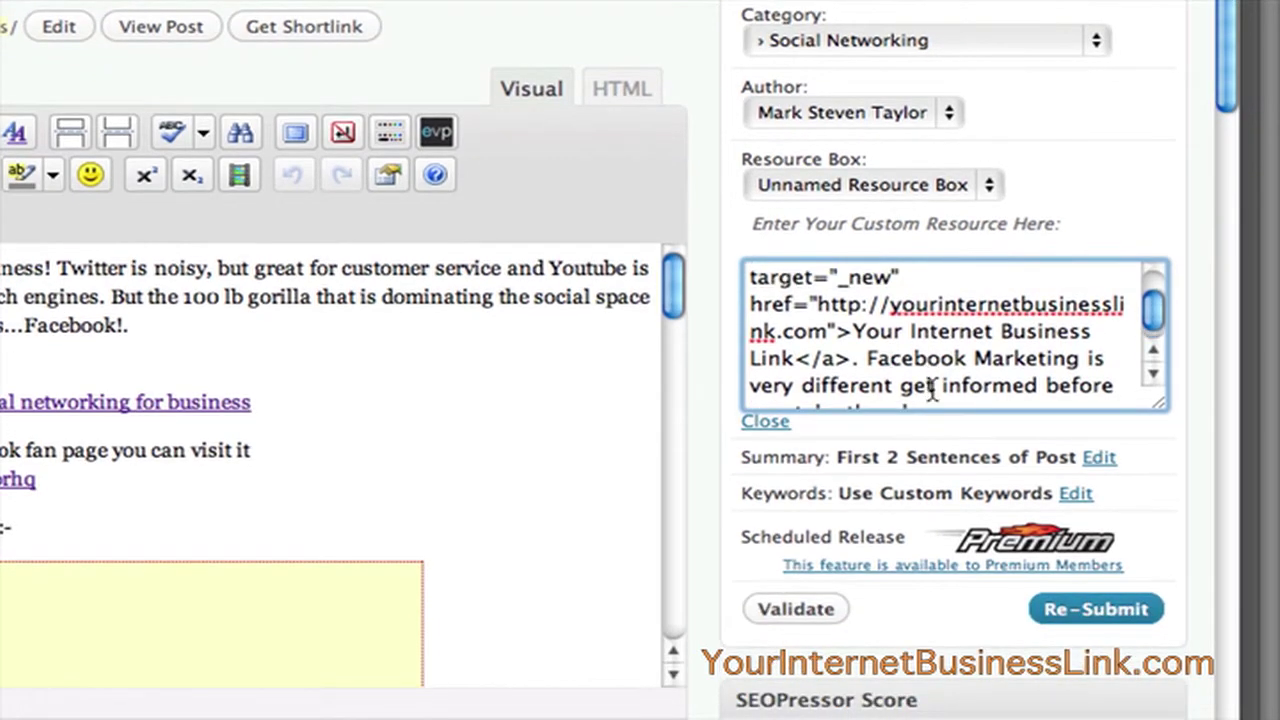
left_click(766, 423)
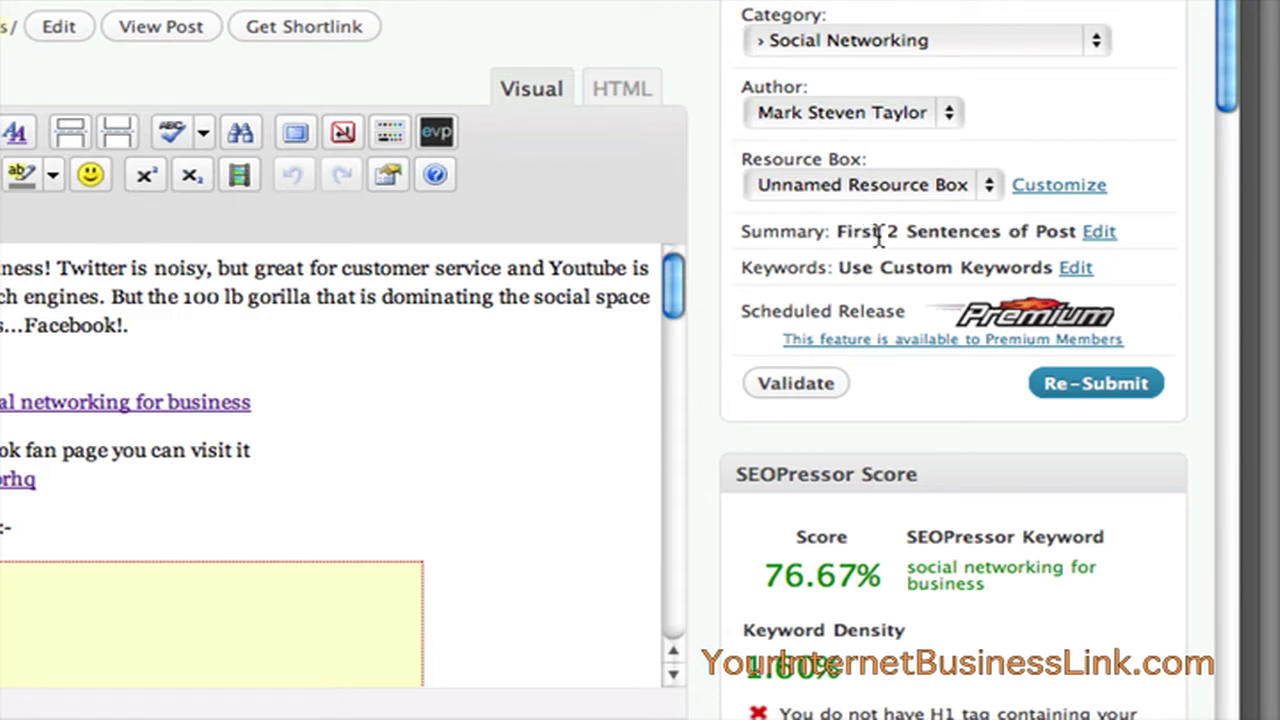
- Show the summary source options for the article and enter "custom excerpt" as the post's excerpt
left_click(1097, 233)
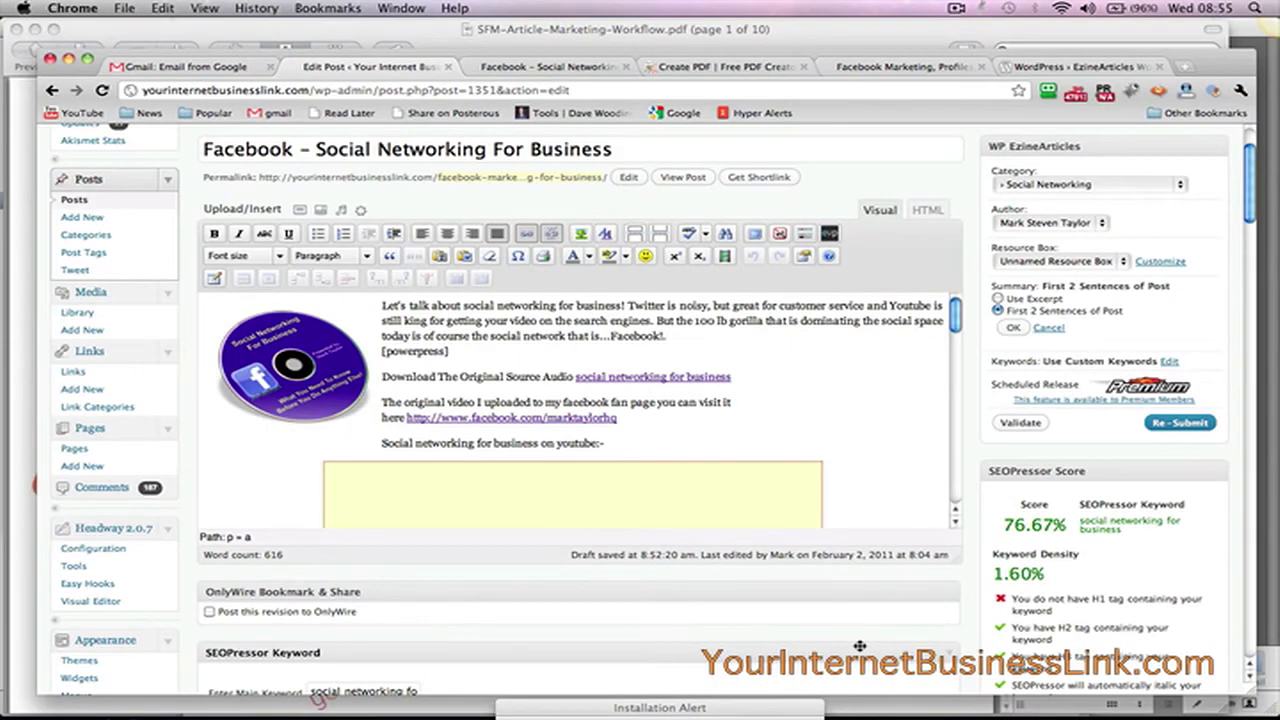
scroll(862, 600, "down", 8)
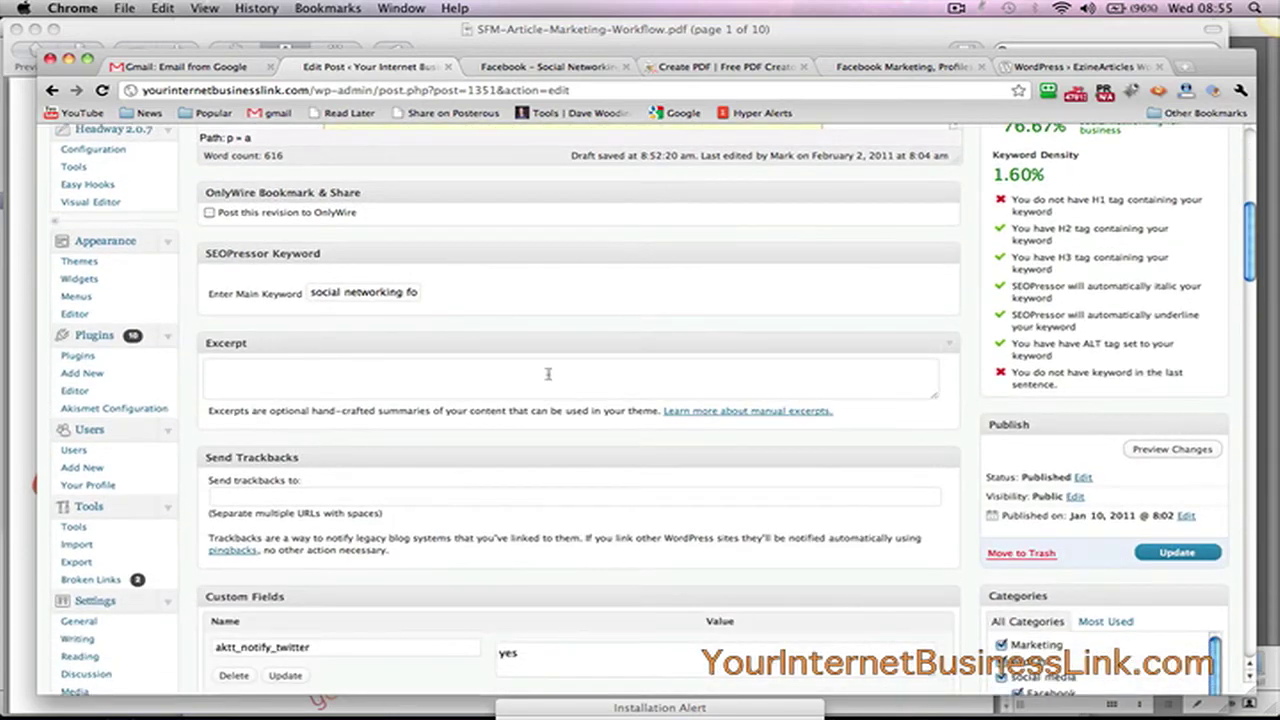
left_click(548, 373)
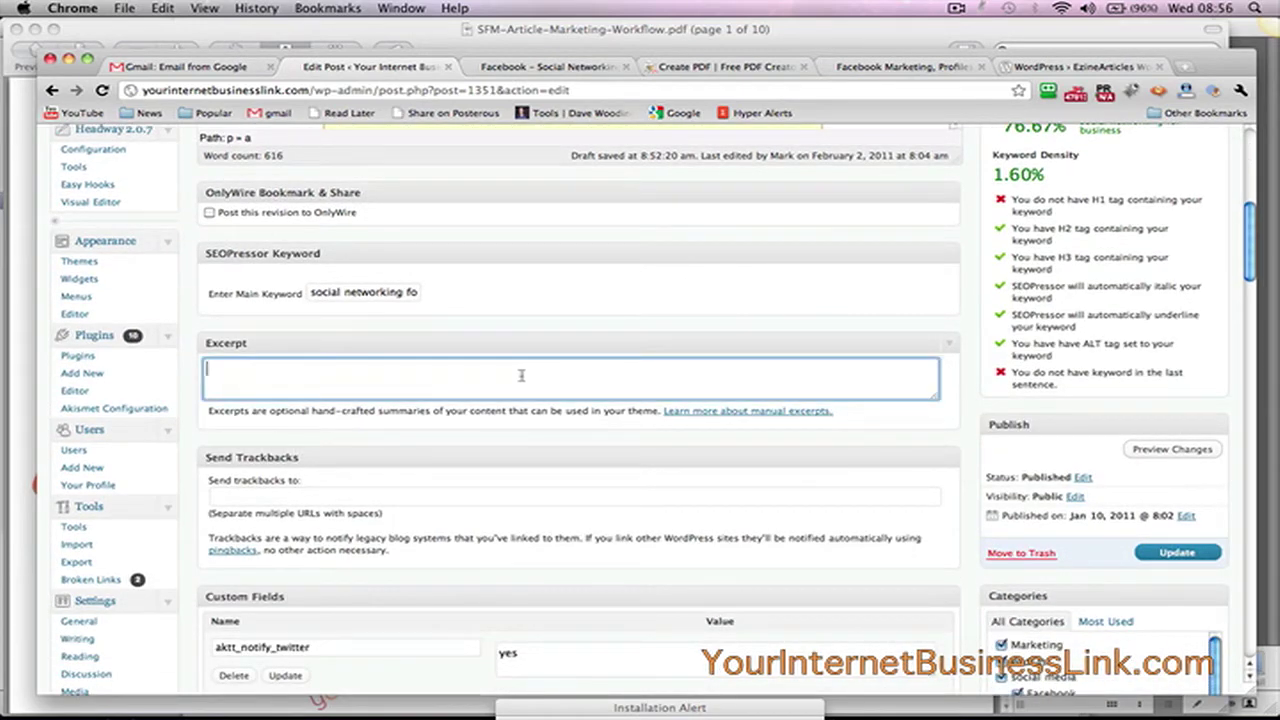
type("custom exerpt")
left_click(264, 370)
type("cerpt")
- Clear the sample text from the post's excerpt and return to the WP EzineArticles settings
left_click_drag(303, 369, 205, 369)
key("BackSpace")
scroll(855, 333, "down", 3)
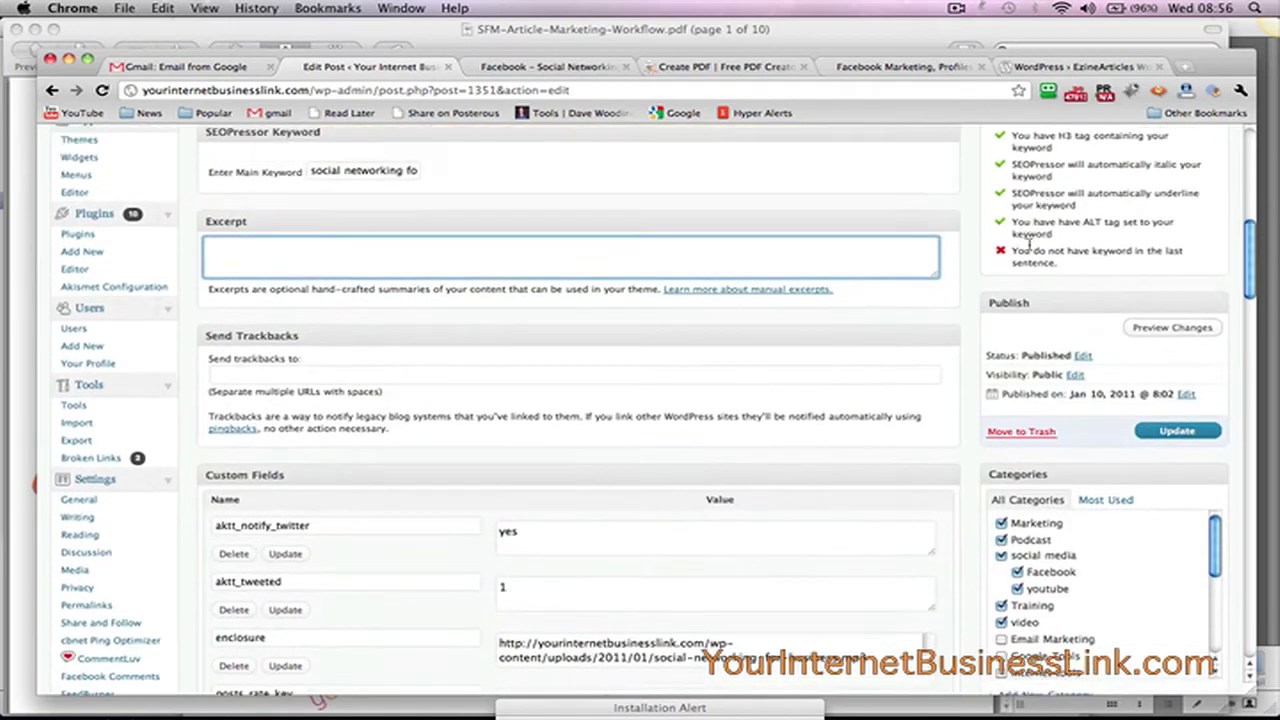
scroll(1000, 260, "up", 9)
scroll(1125, 225, "up", 4)
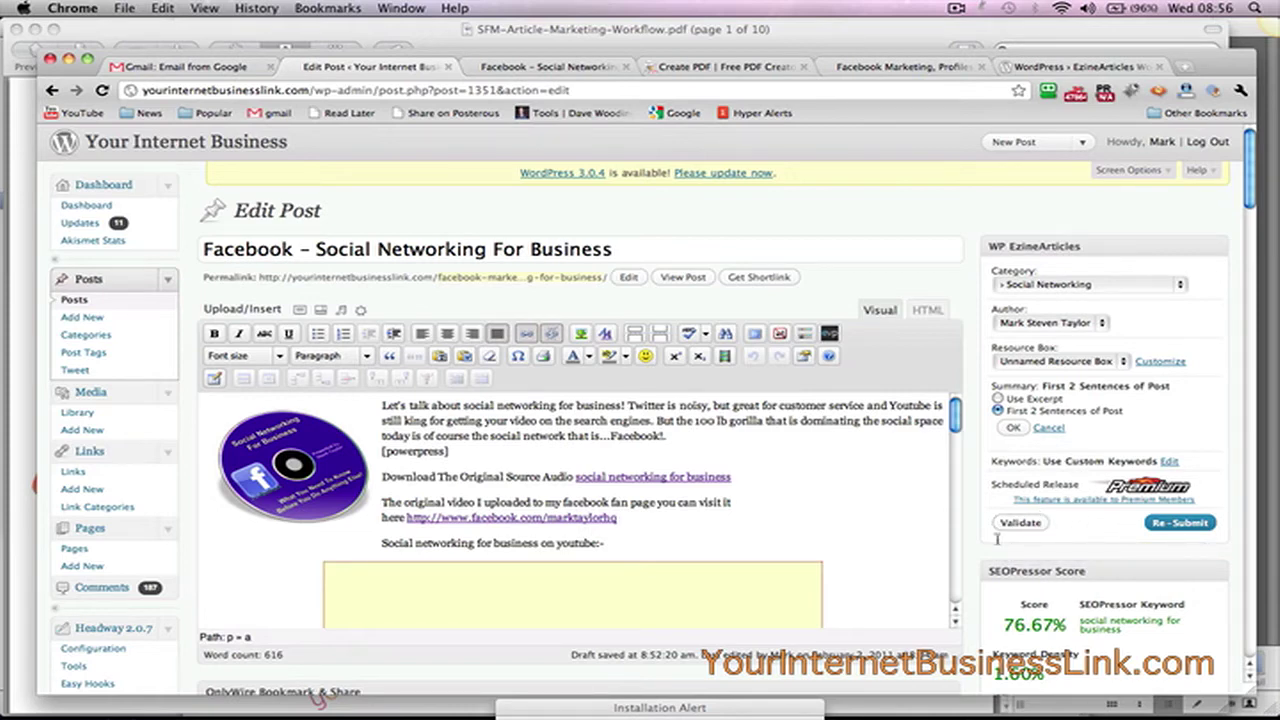
- Copy and remove the paragraphs from "Download The Original Source Audio" to "Social networking for business on youtube:-" in the post body
scroll(915, 492, "down", 2)
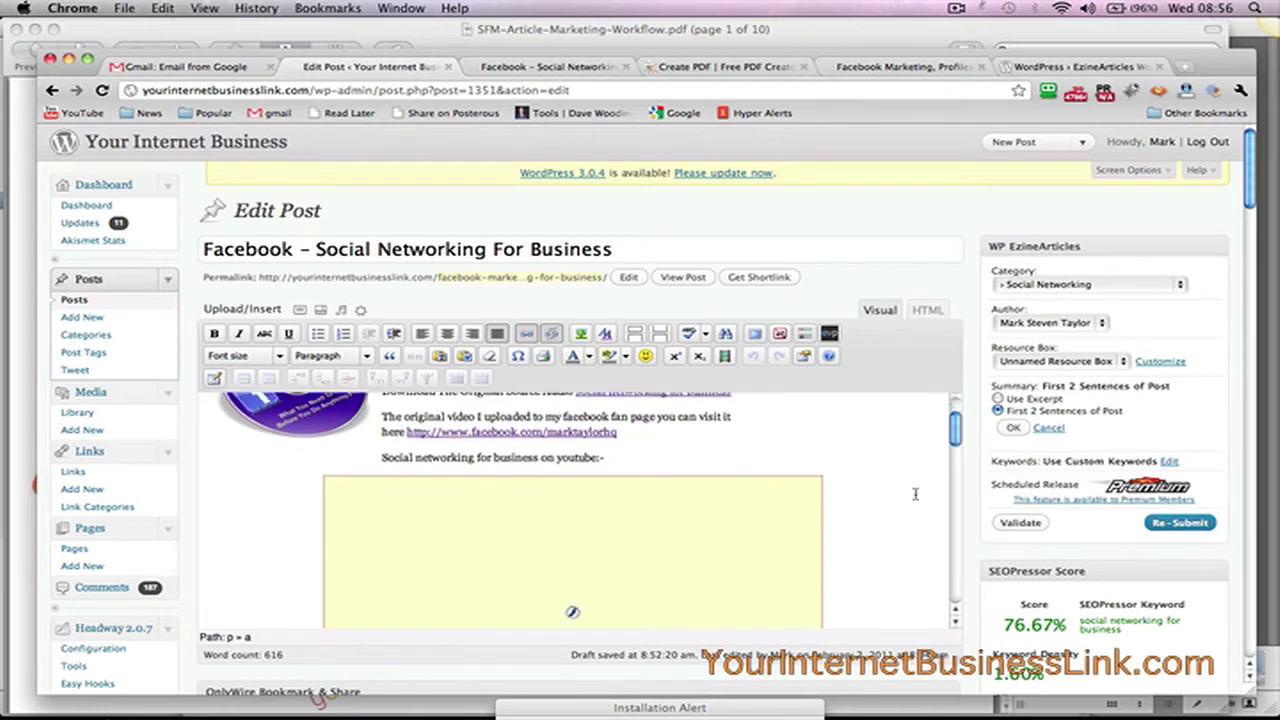
scroll(914, 493, "up", 2)
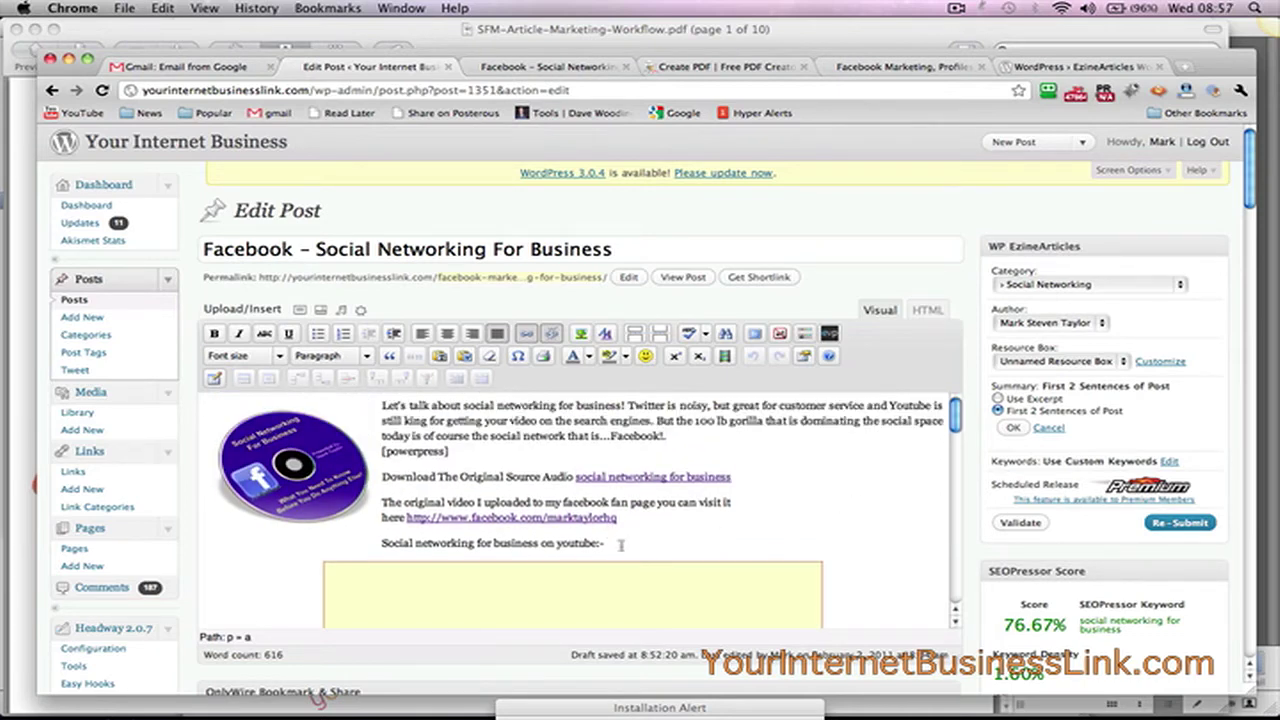
left_click_drag(620, 545, 384, 474)
key("super+c")
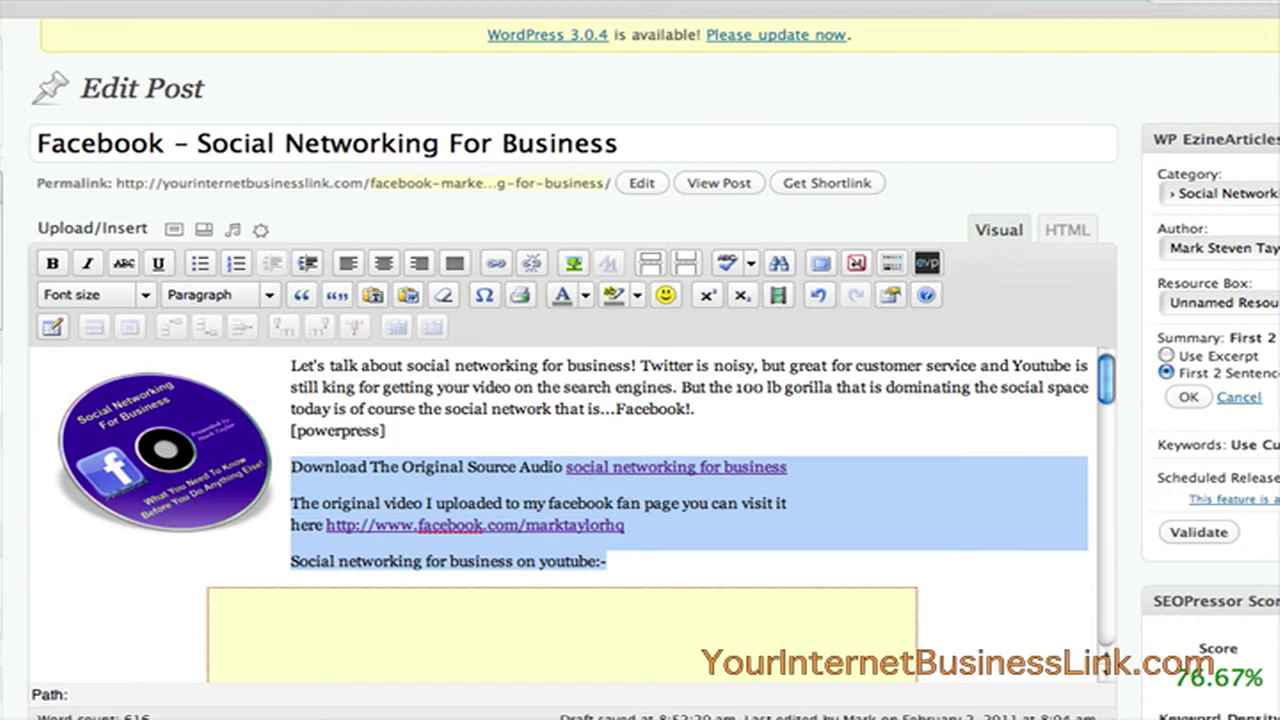
key("BackSpace")
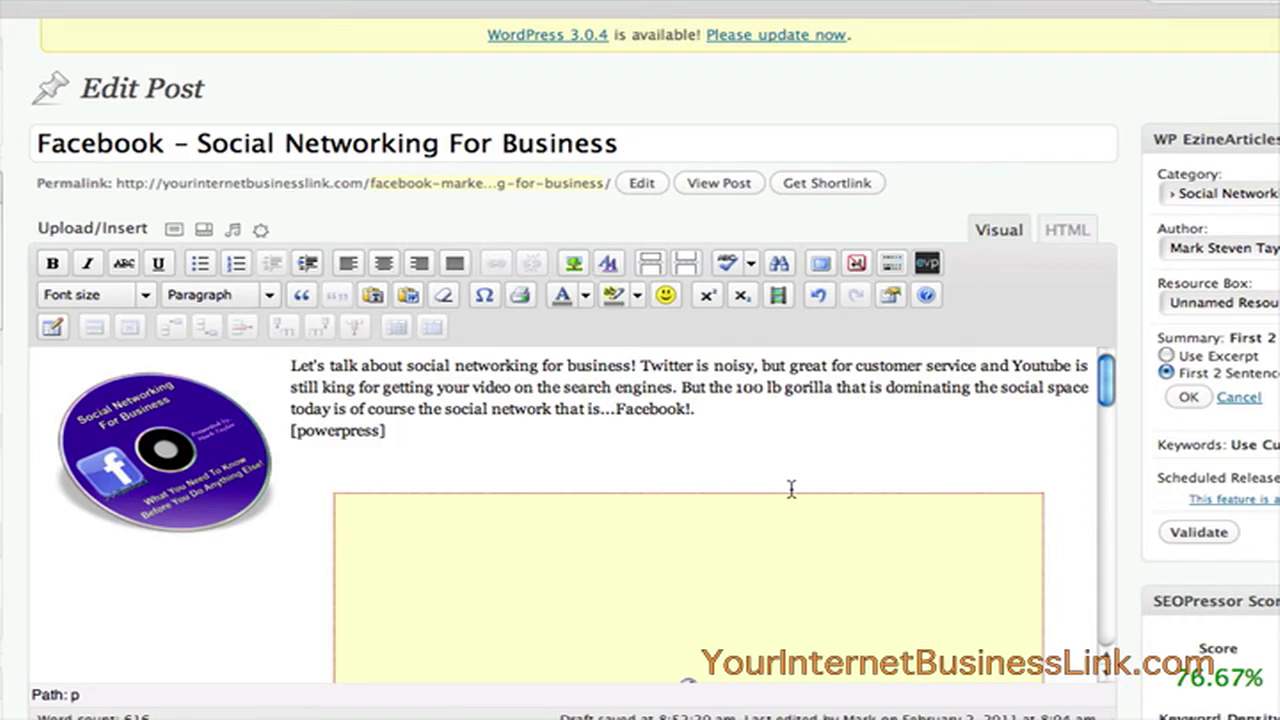
- Paste the removed source audio, fan page and YouTube paragraphs back below [powerpress]
scroll(790, 488, "down", 6)
scroll(790, 488, "up", 8)
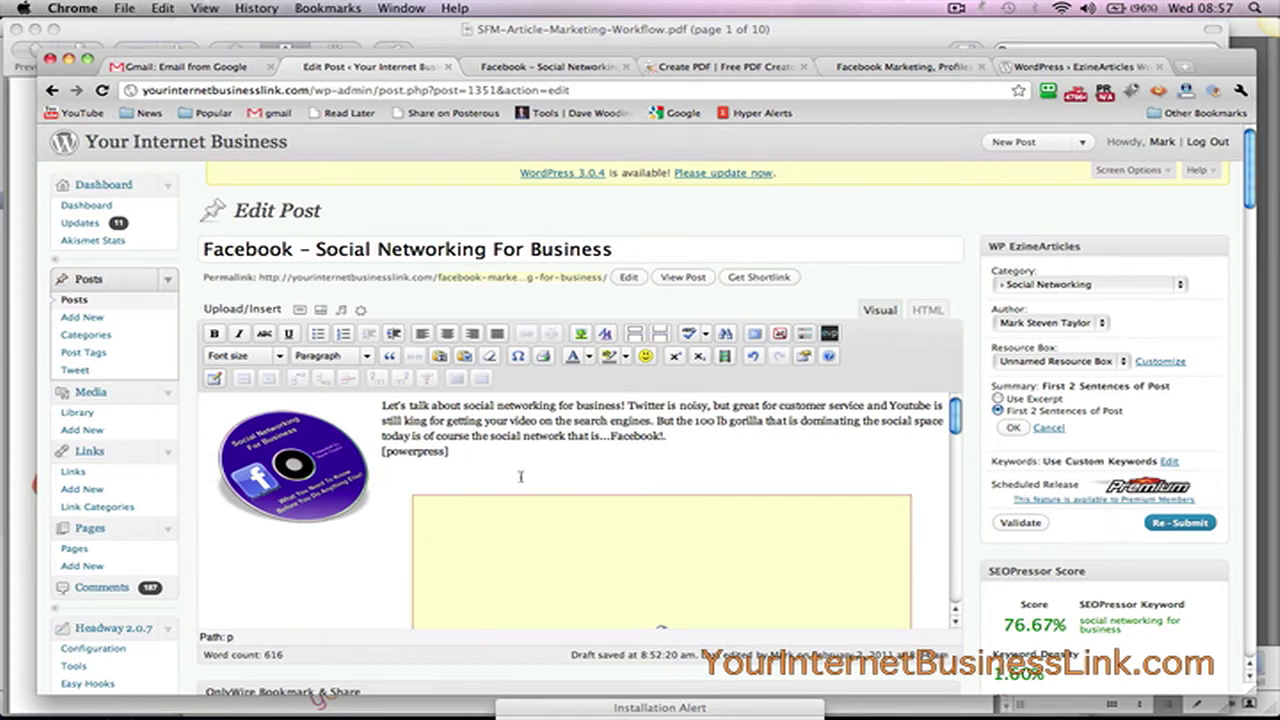
key("super+v")
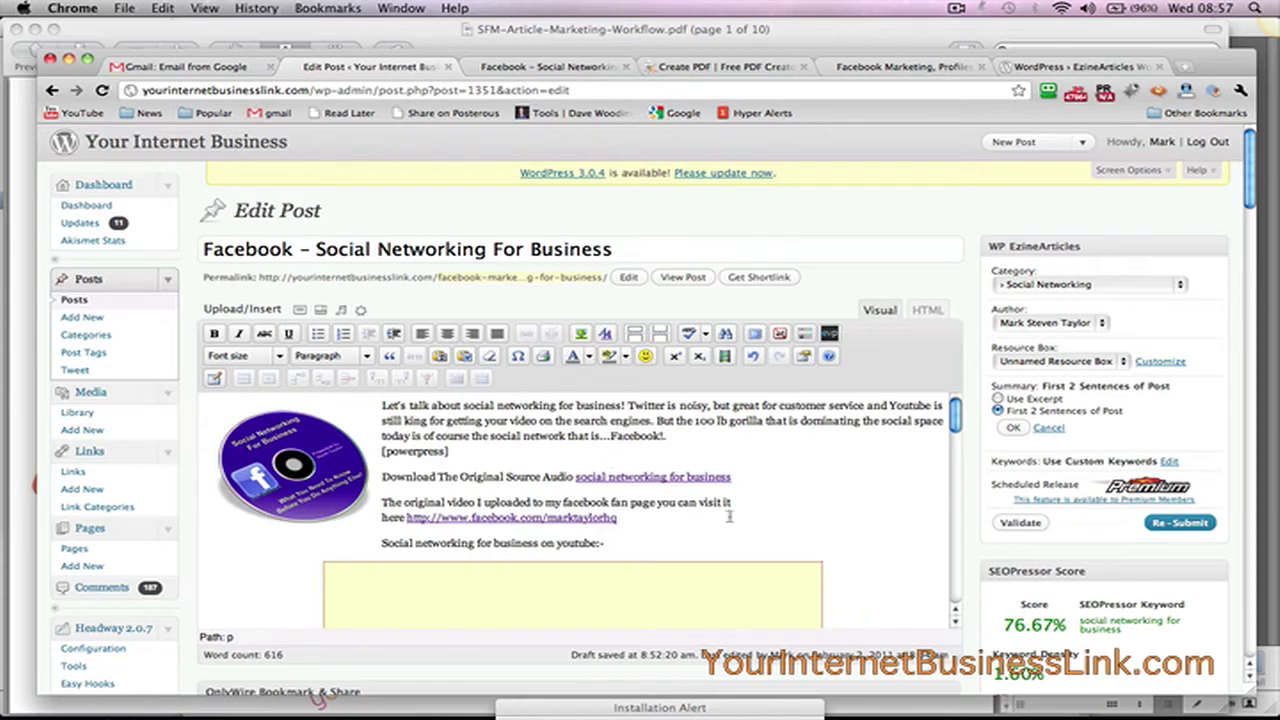
- Open the EzineArticles plugin's list of submitted posts, leaving the post editor without saving
scroll(876, 516, "down", 5)
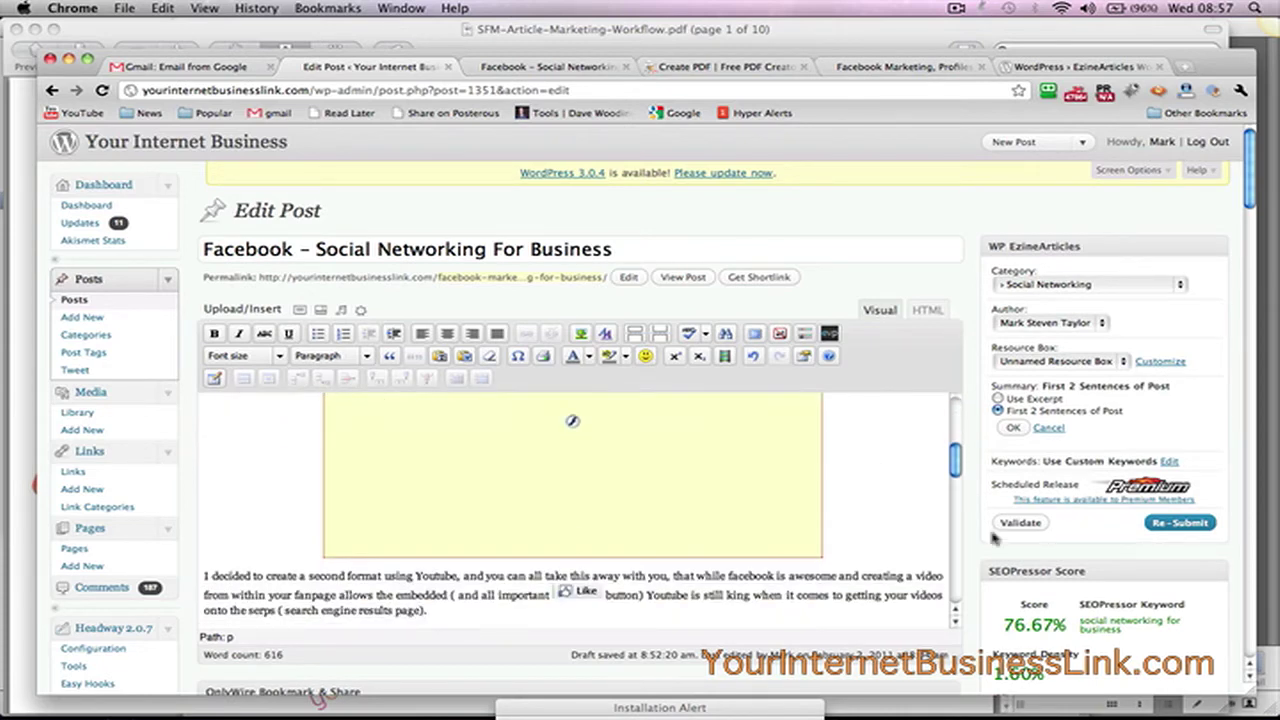
scroll(1190, 420, "down", 10)
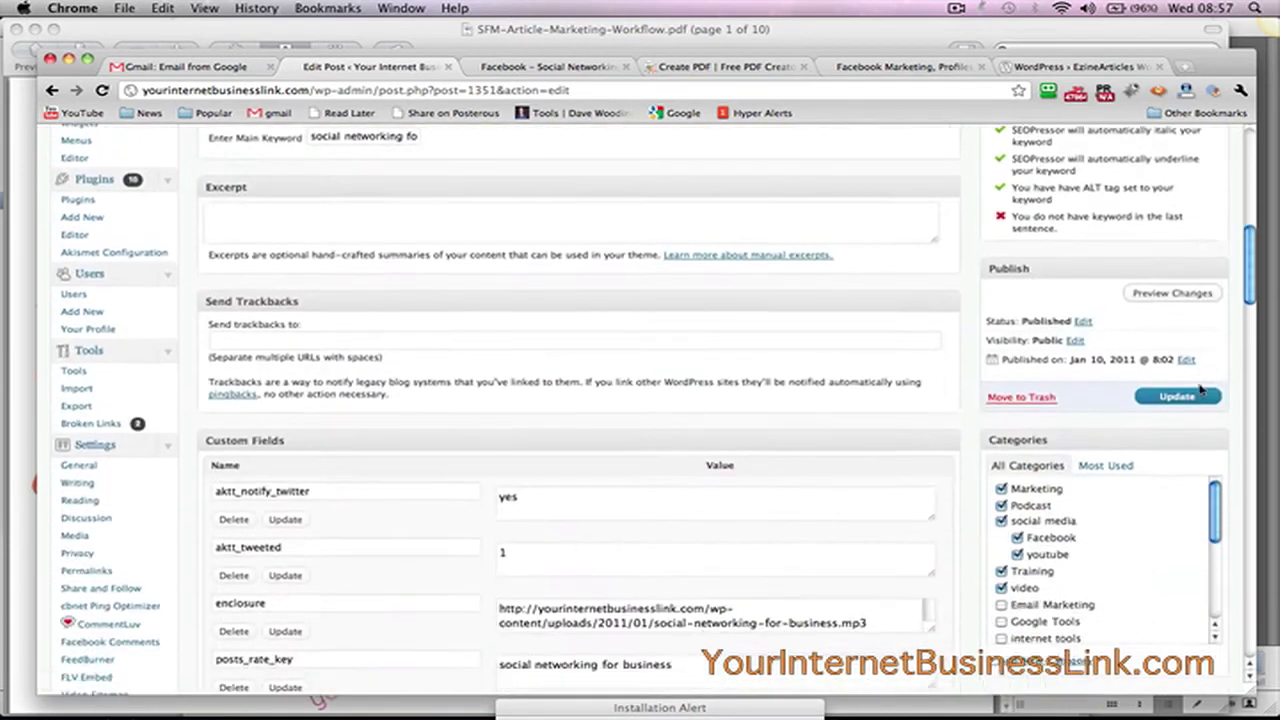
scroll(1201, 390, "up", 6)
scroll(1201, 390, "up", 5)
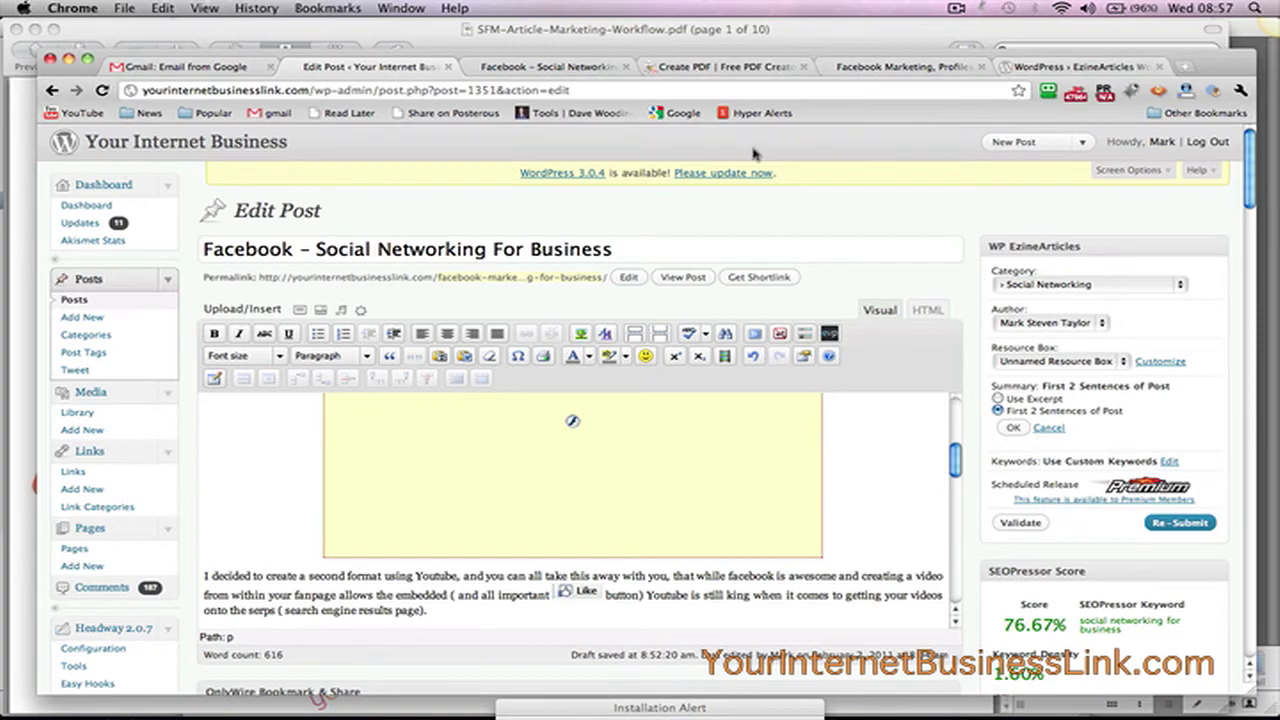
scroll(785, 233, "down", 5)
scroll(785, 233, "down", 5)
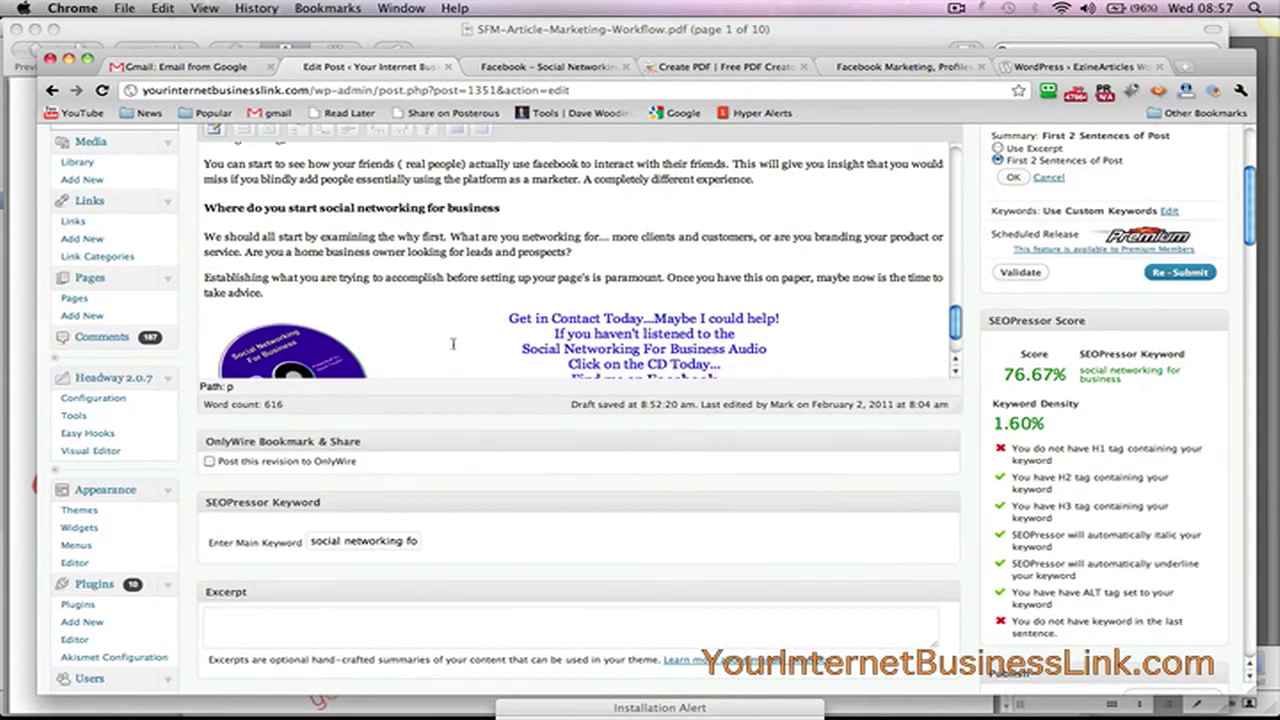
scroll(113, 482, "down", 15)
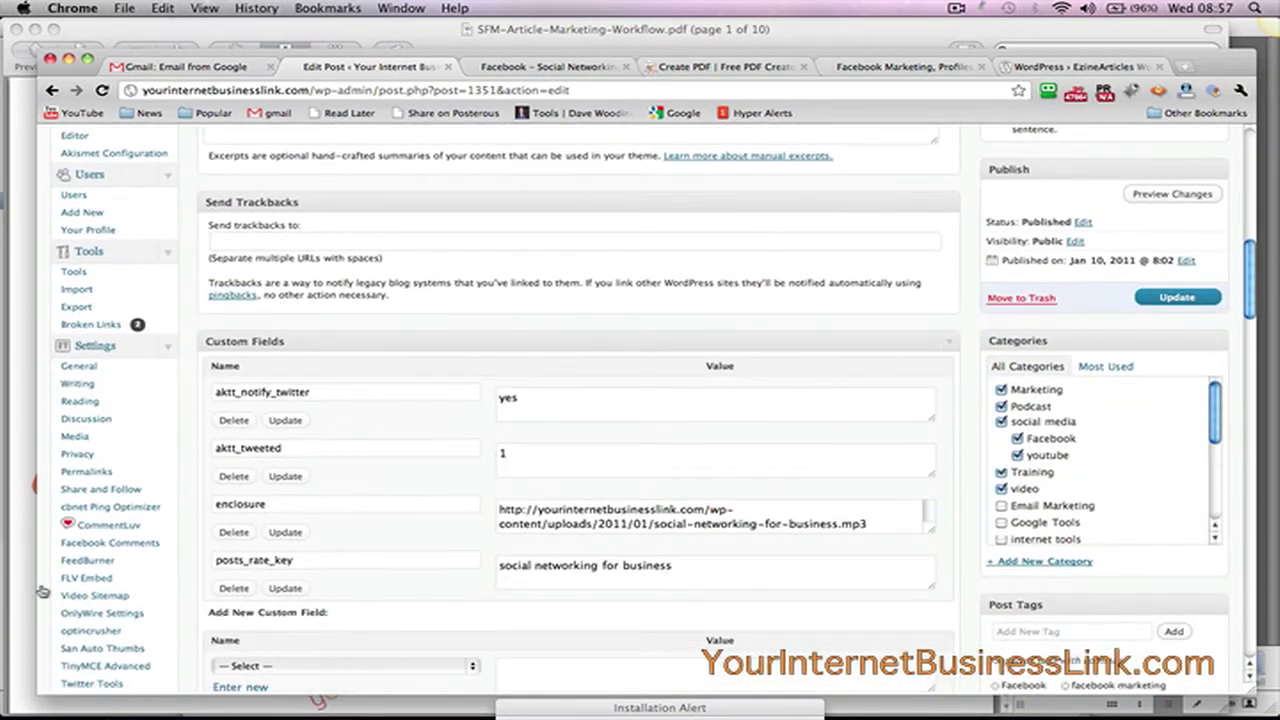
scroll(113, 482, "down", 3)
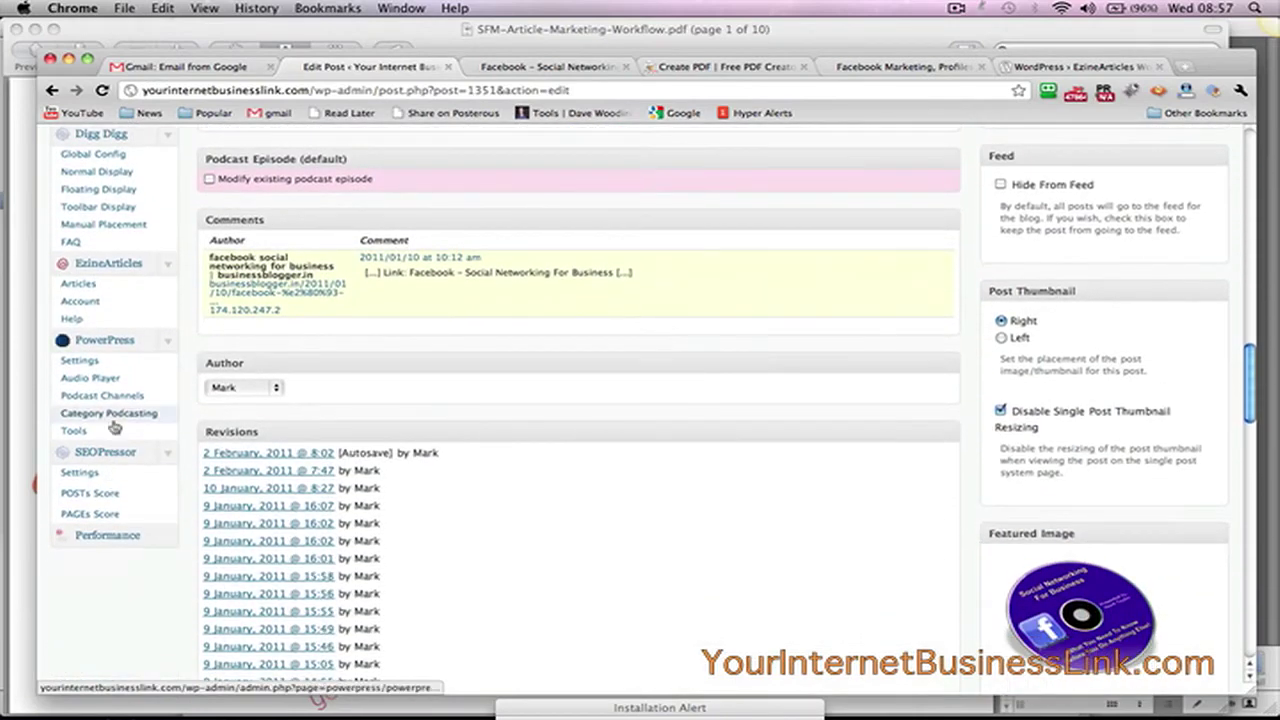
left_click(88, 286)
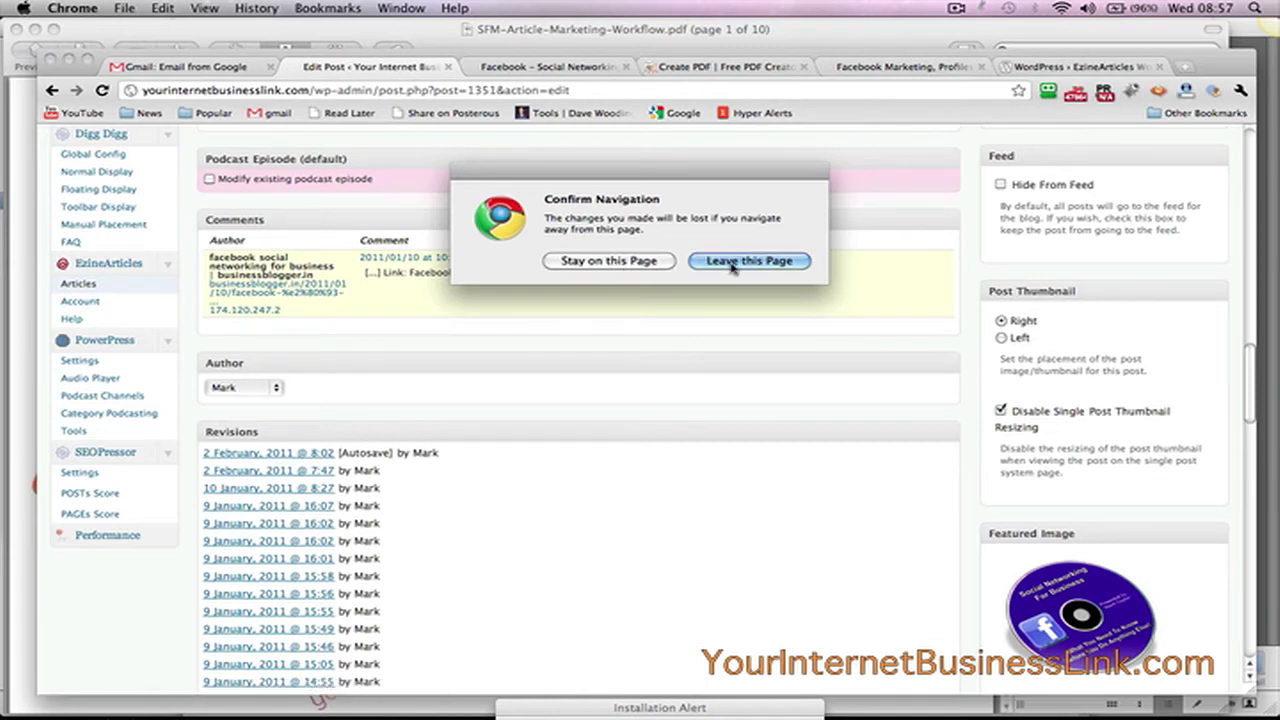
left_click(768, 260)
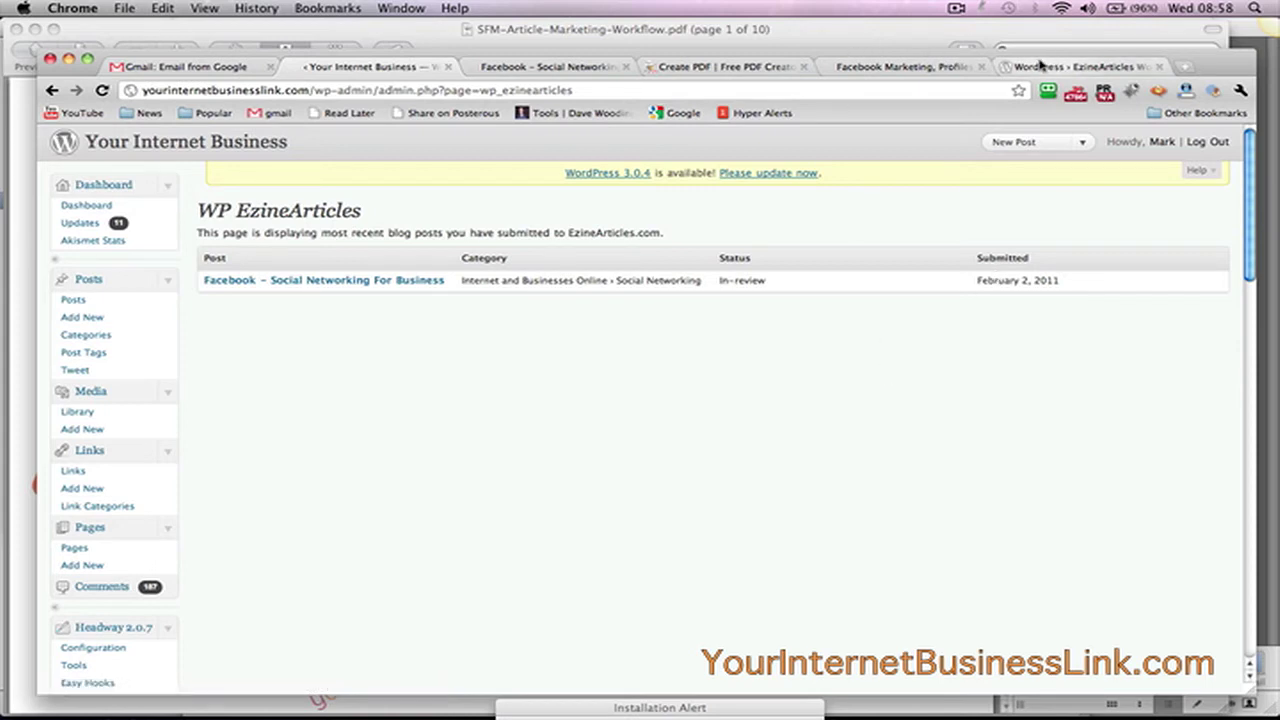
- Look at the live post and the plugin directory page, and open EzineArticles from the saved Ezinearticles login
left_click(561, 66)
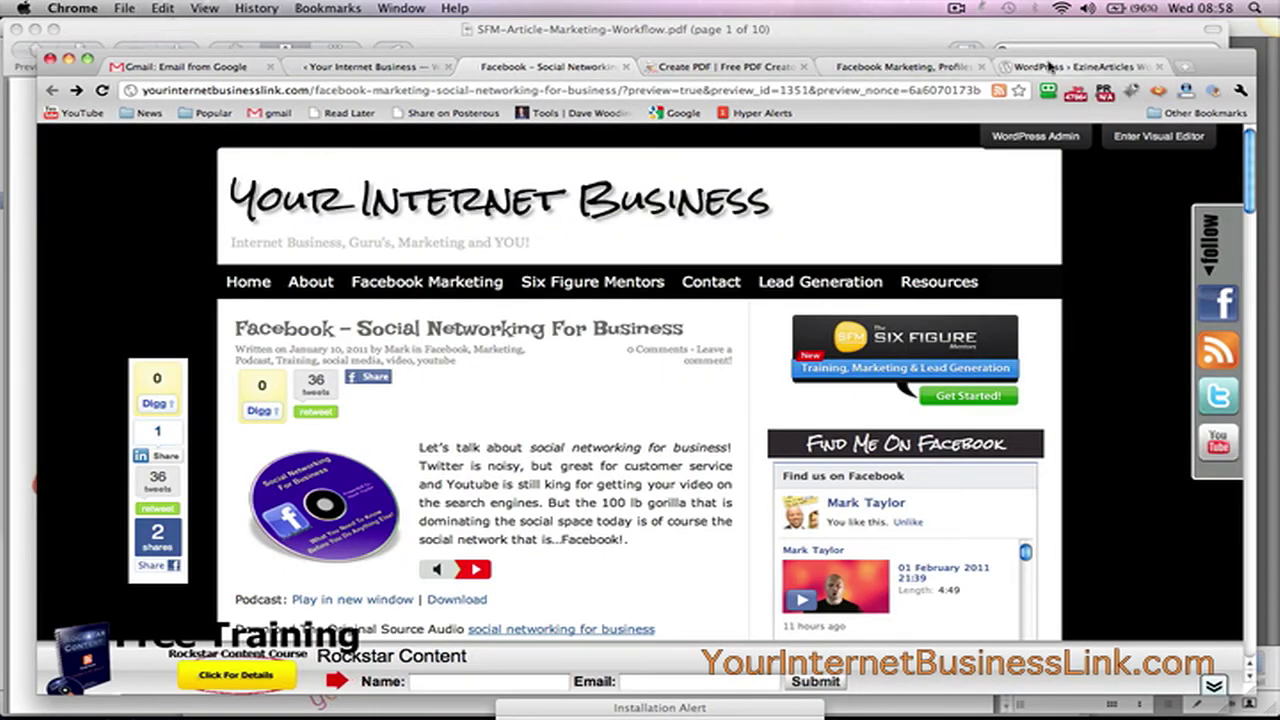
left_click(1048, 66)
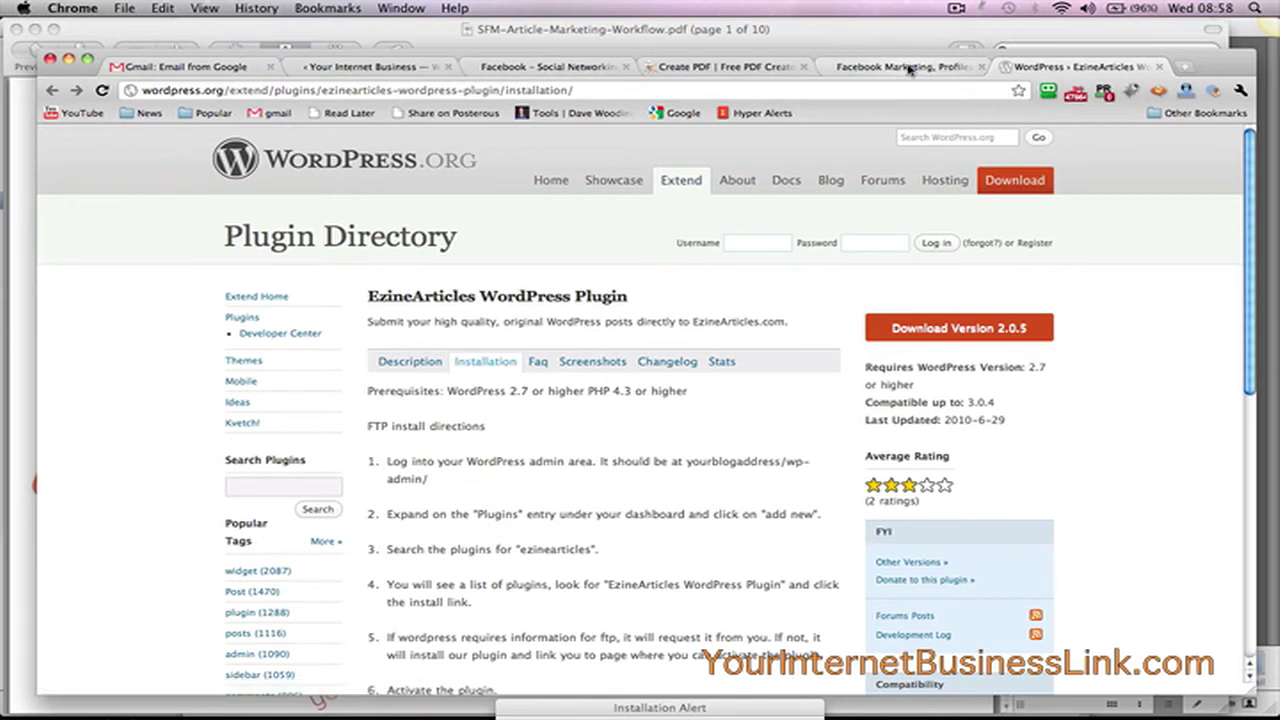
left_click(1047, 92)
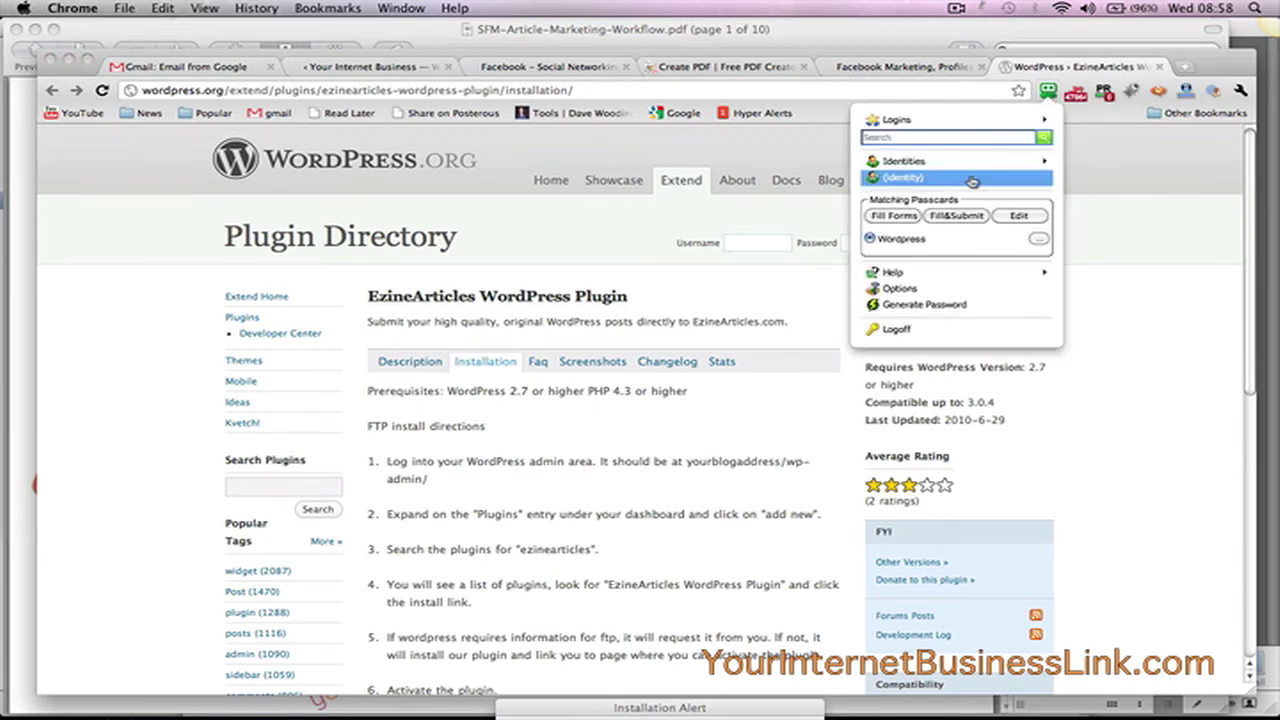
left_click(980, 122)
scroll(976, 318, "down", 6)
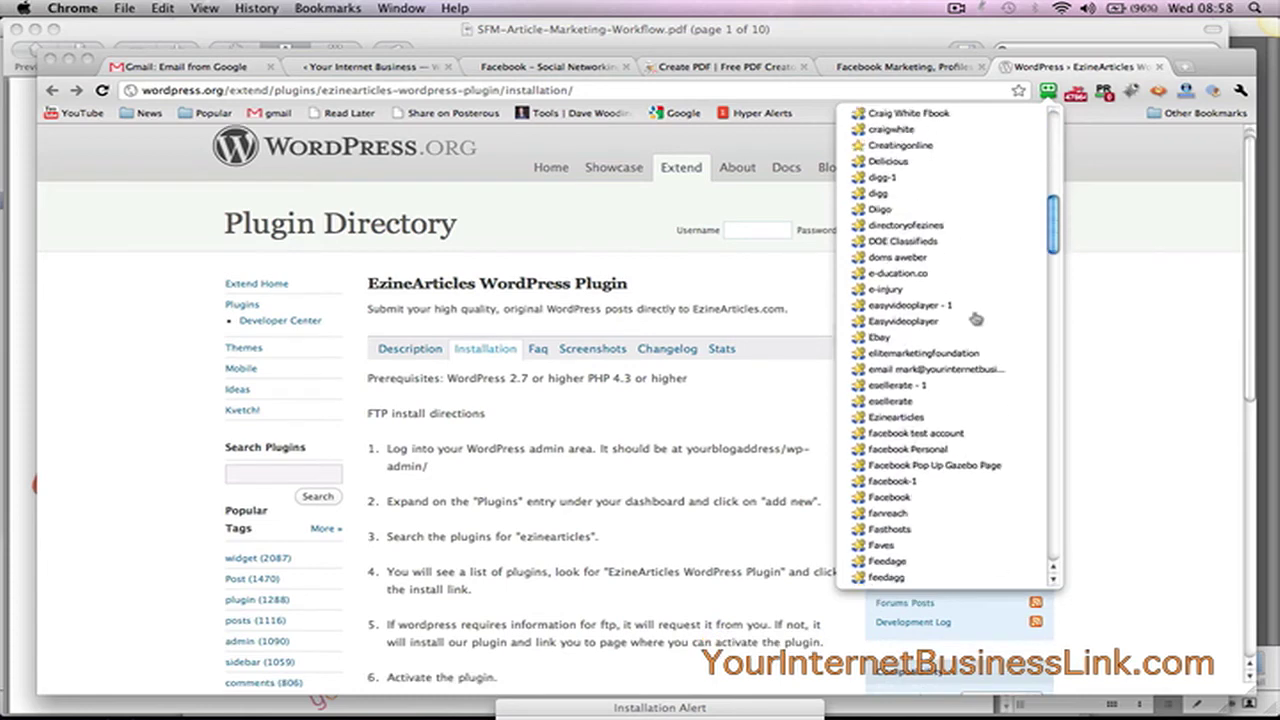
scroll(976, 318, "down", 3)
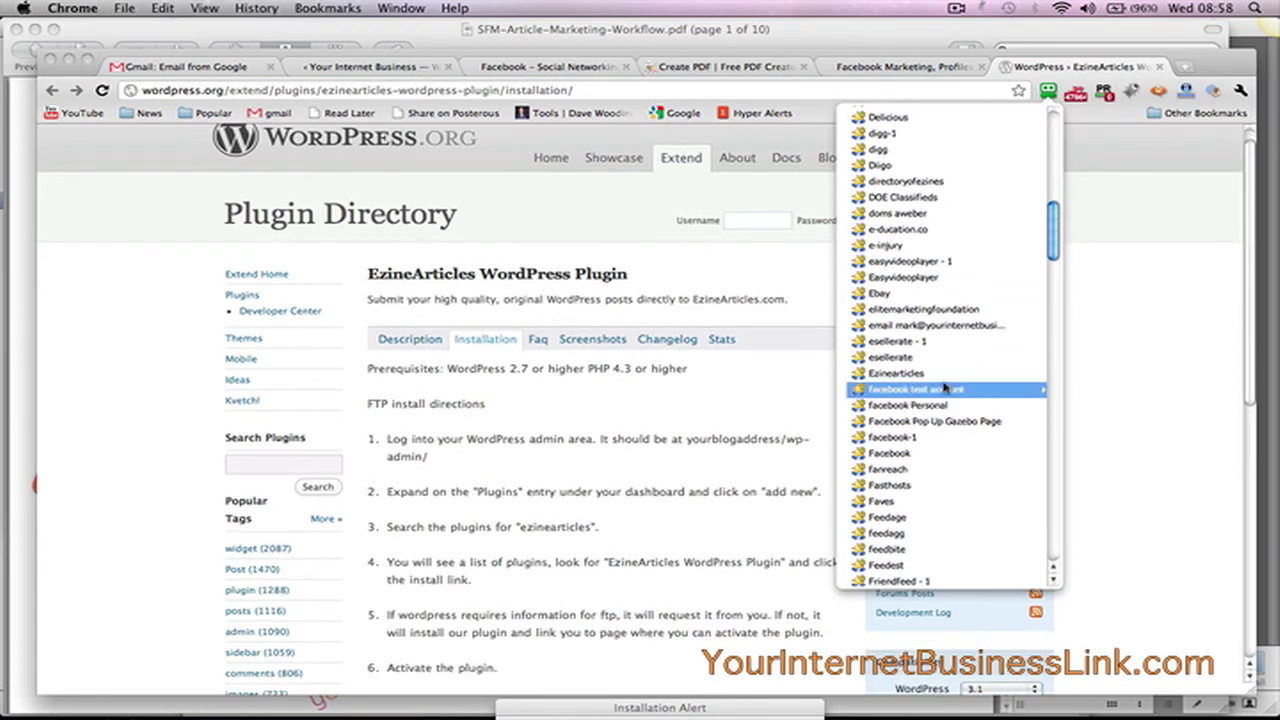
left_click(940, 373)
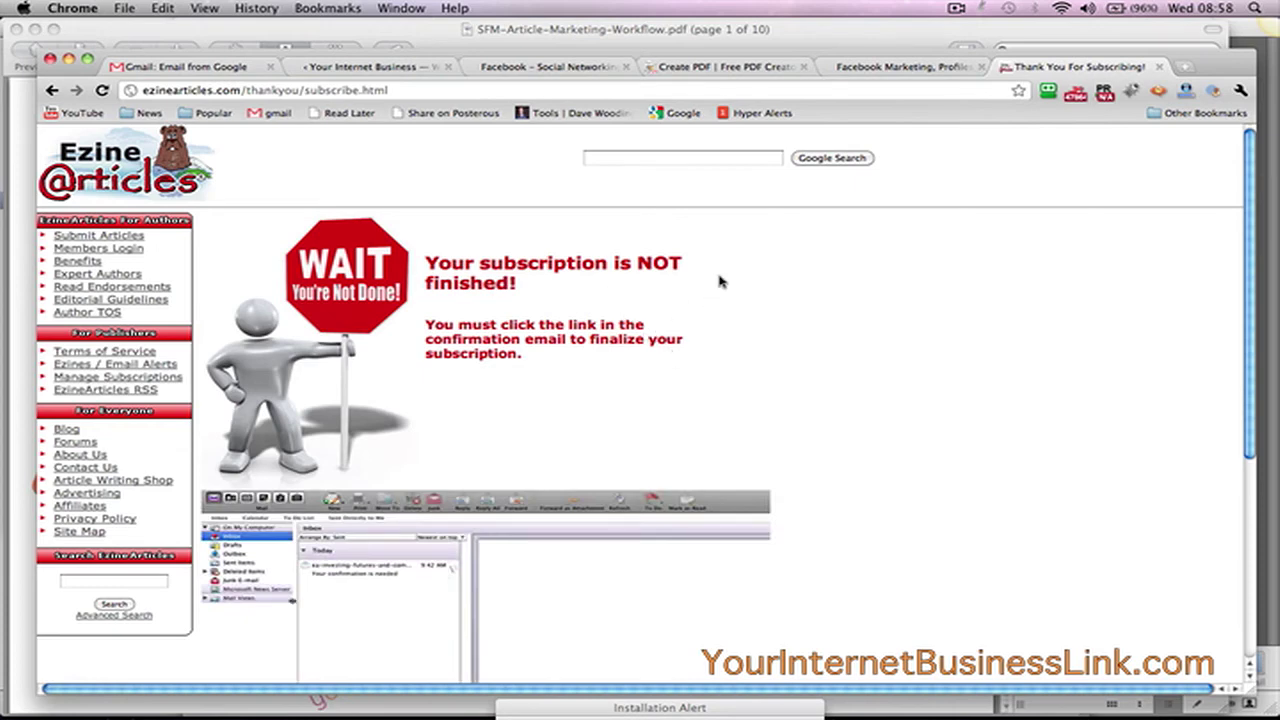
- Log in to the EzineArticles members area with the account e-mail address and password
scroll(720, 280, "down", 3)
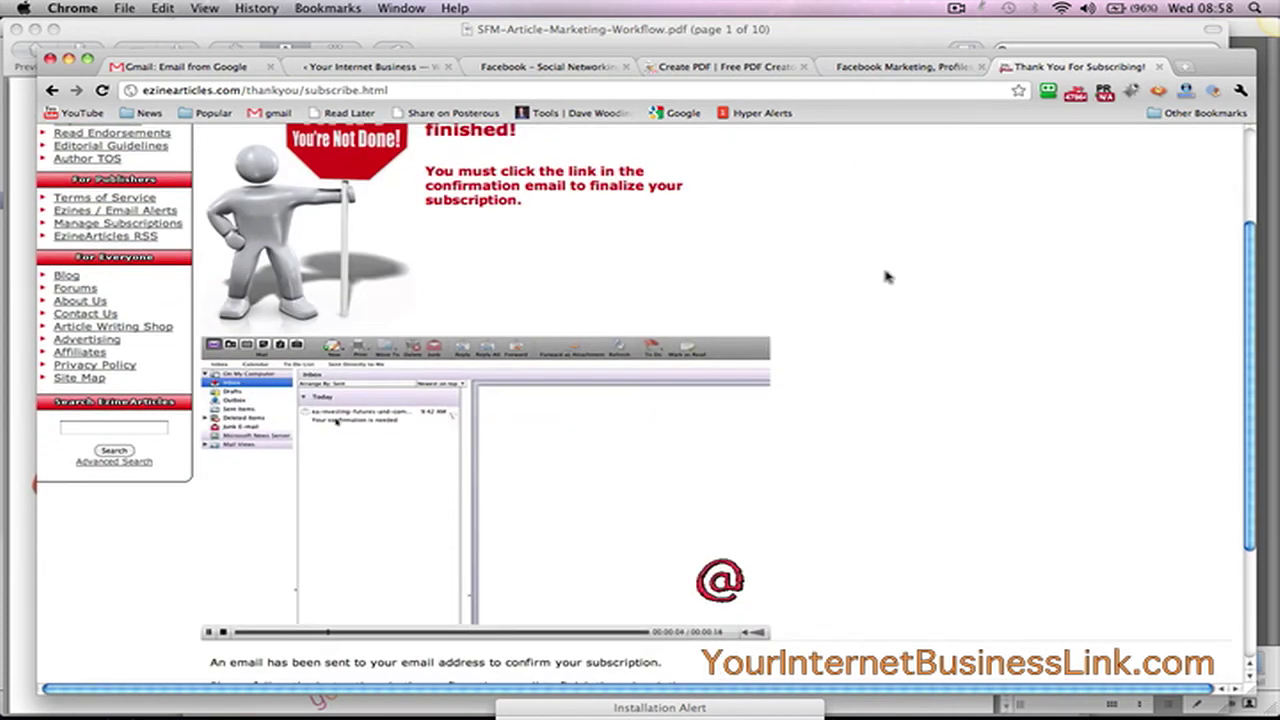
scroll(885, 277, "down", 3)
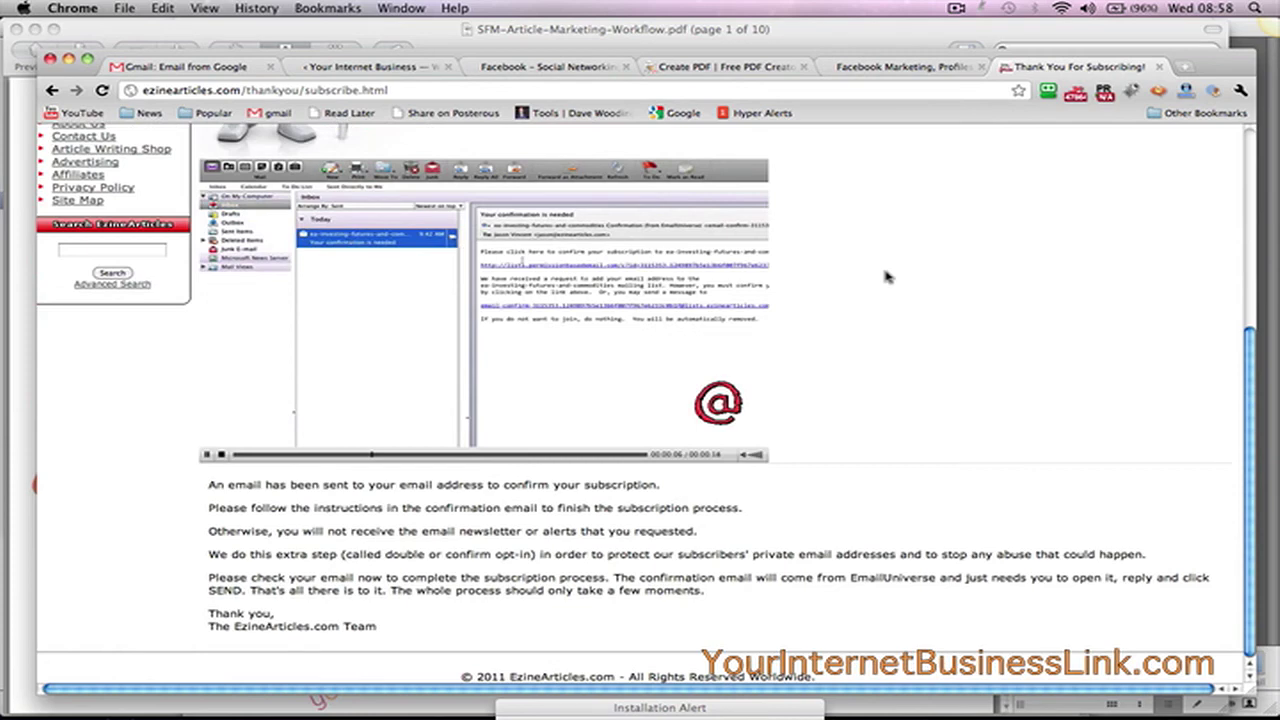
scroll(885, 277, "up", 6)
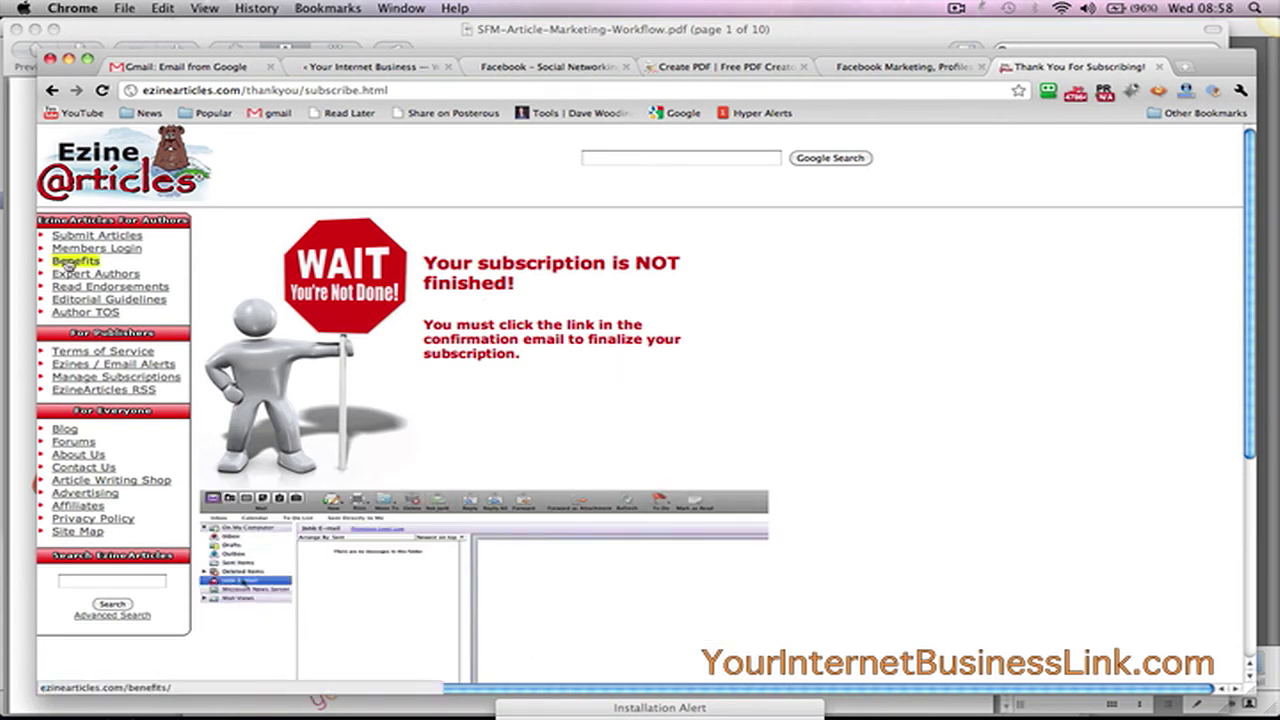
left_click(104, 248)
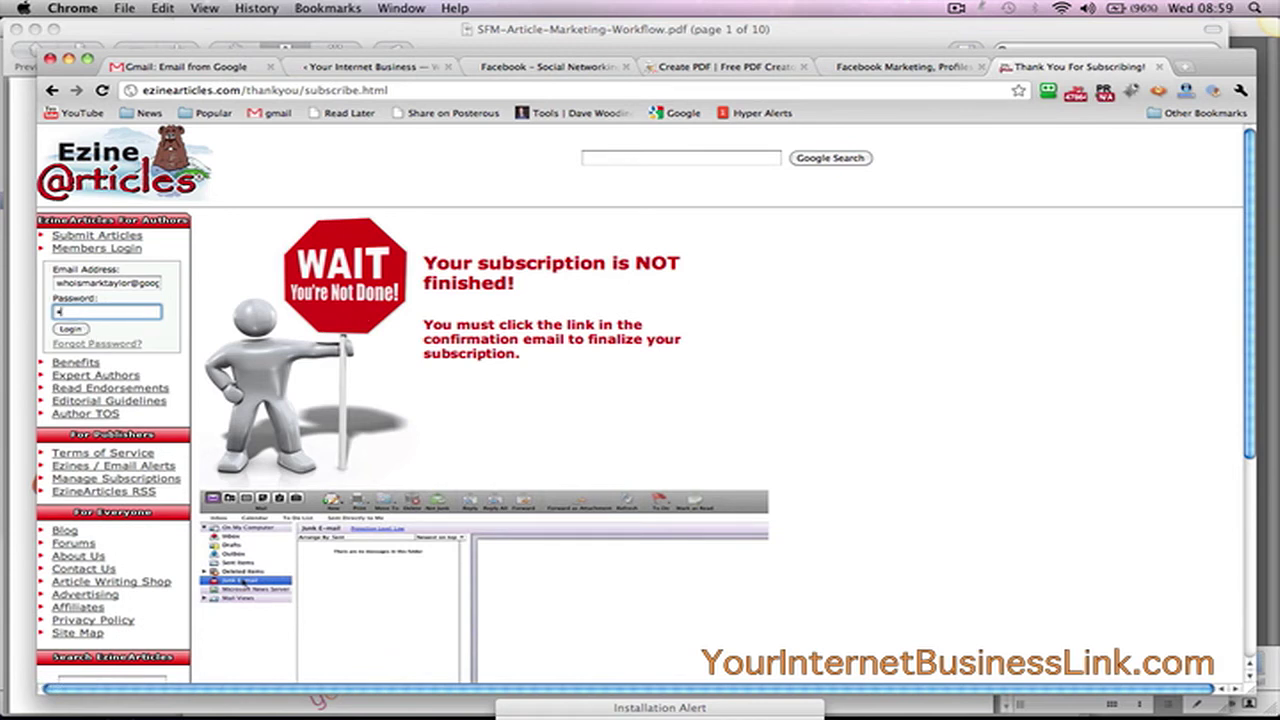
key("Return")
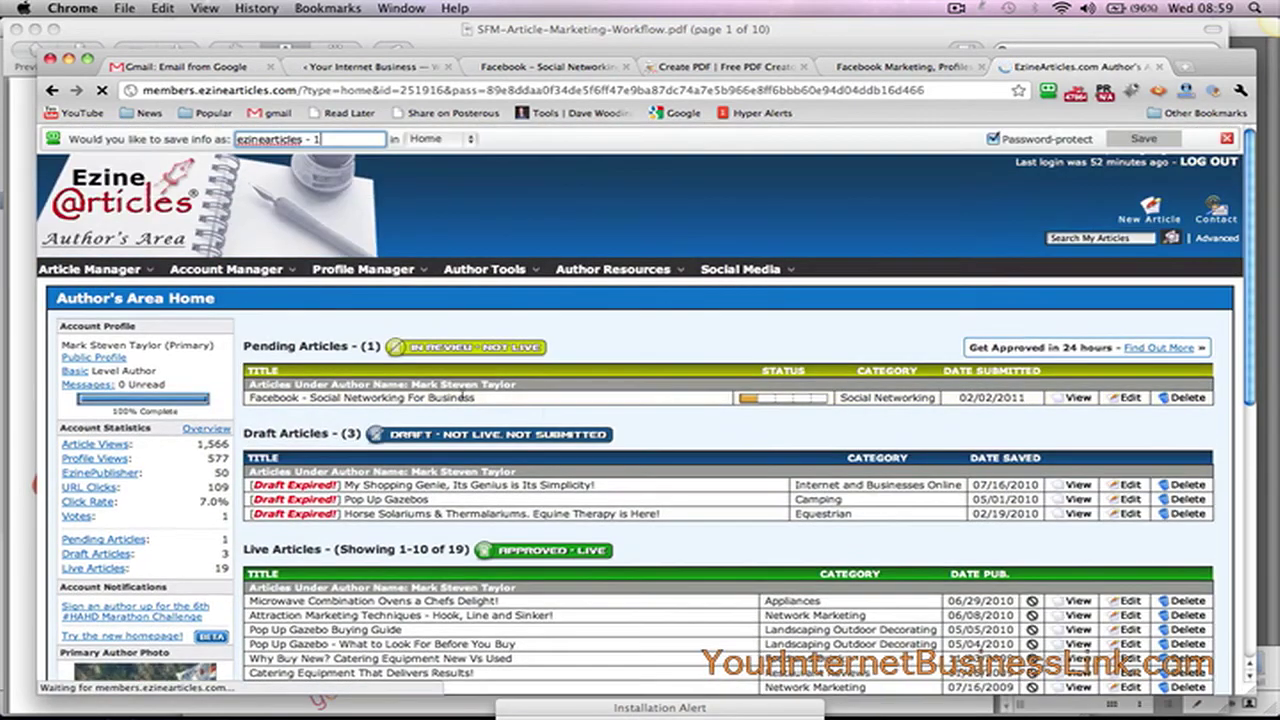
- Preview the pending "Facebook - Social Networking For Business" article and read it through to the resource box at its end
scroll(738, 410, "down", 2)
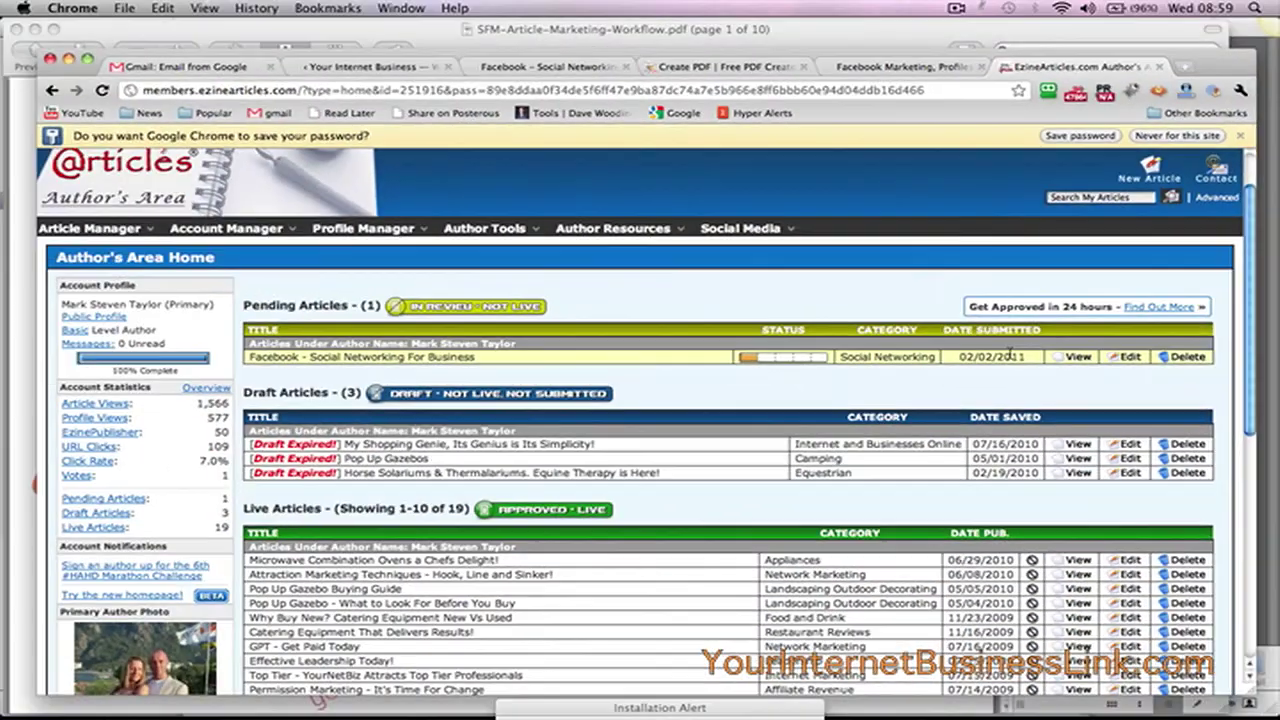
left_click(1077, 360)
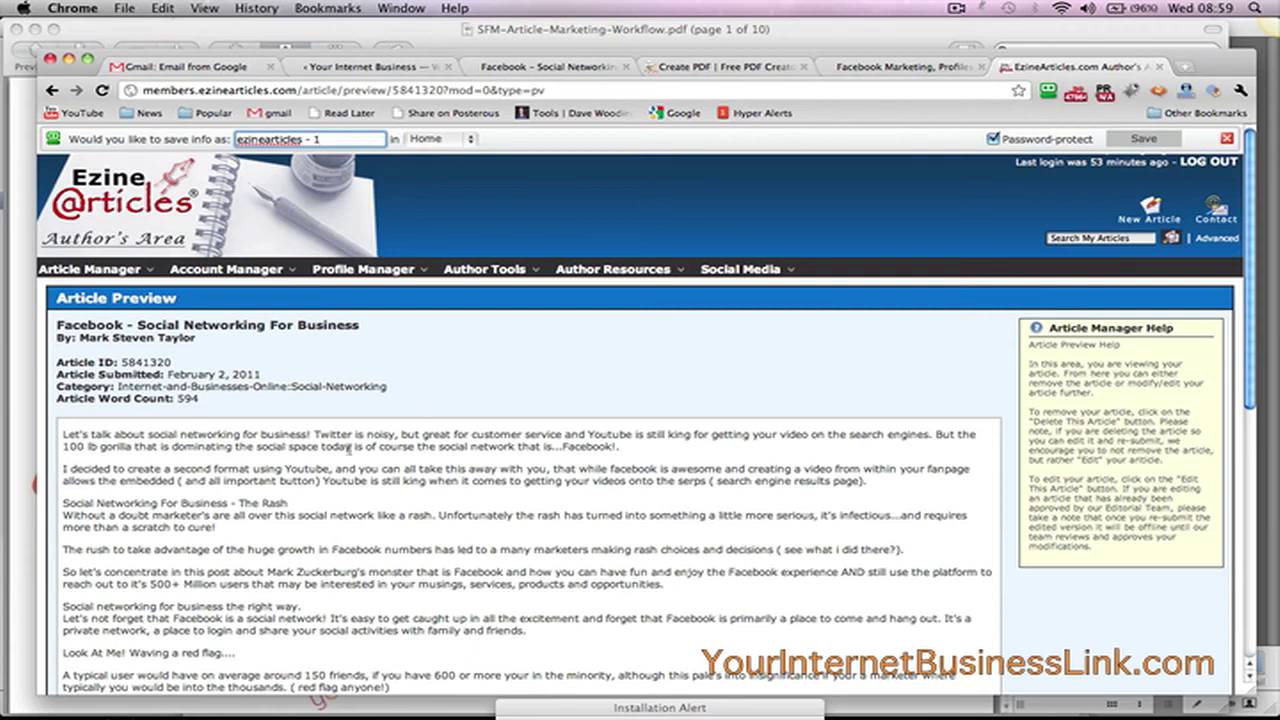
scroll(352, 447, "down", 5)
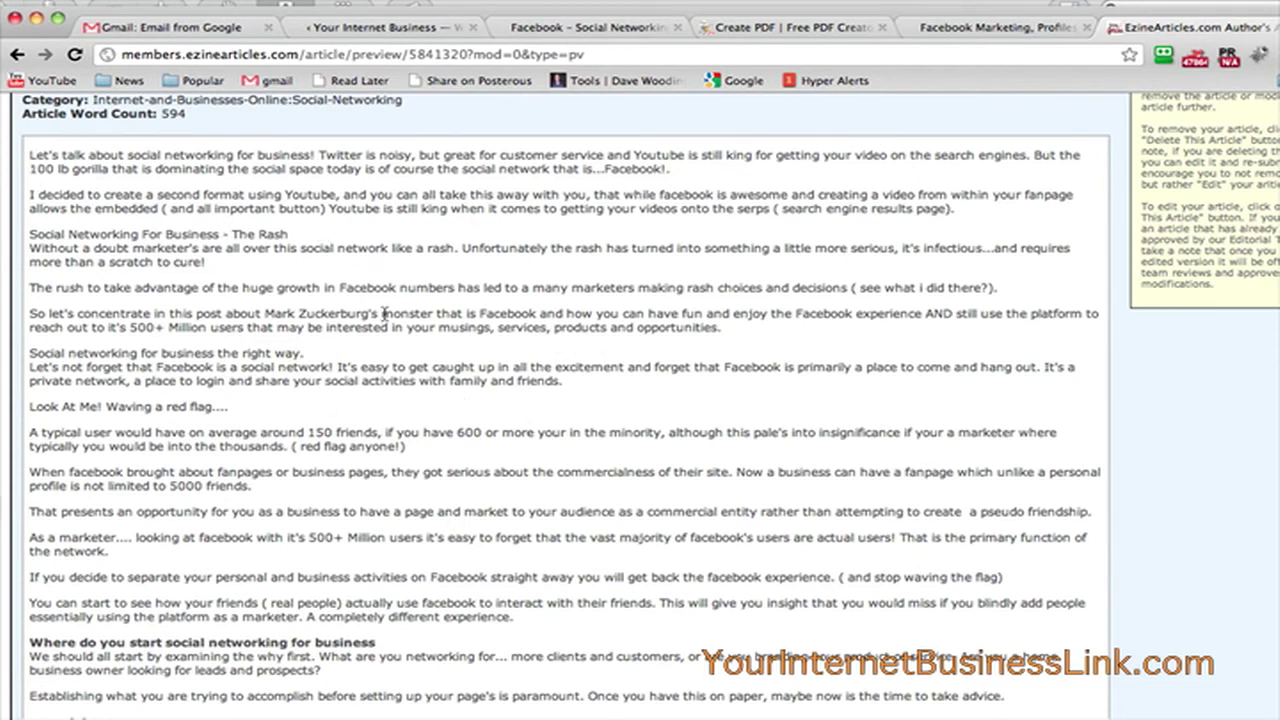
scroll(385, 313, "down", 5)
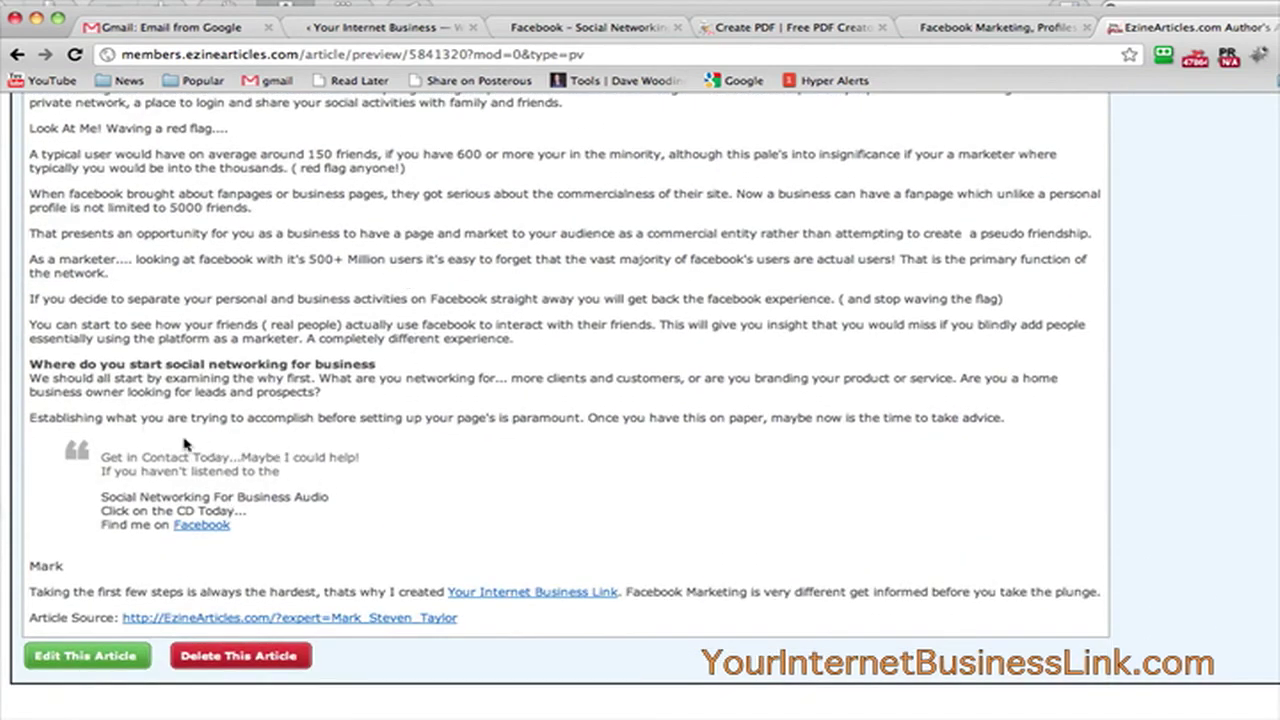
- Open the Facebook link from the article preview in a new tab, check the page it leads to, and return to the preview
right_click(183, 527)
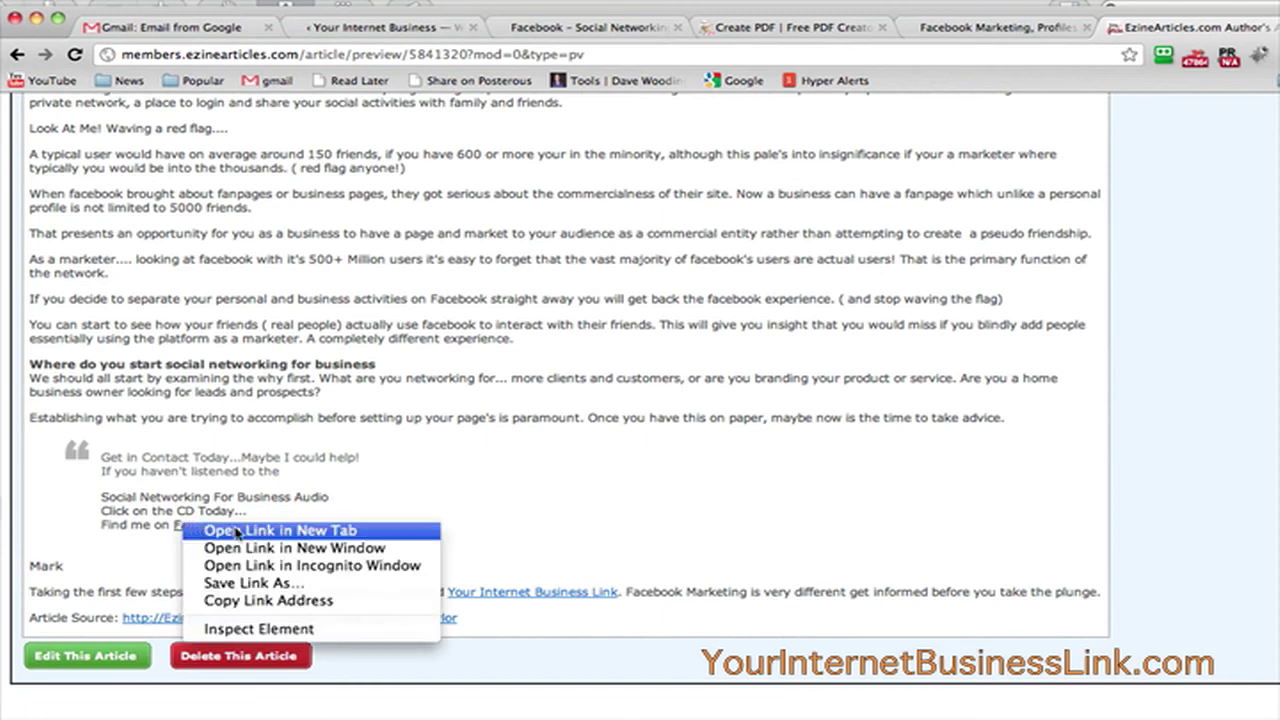
left_click(240, 530)
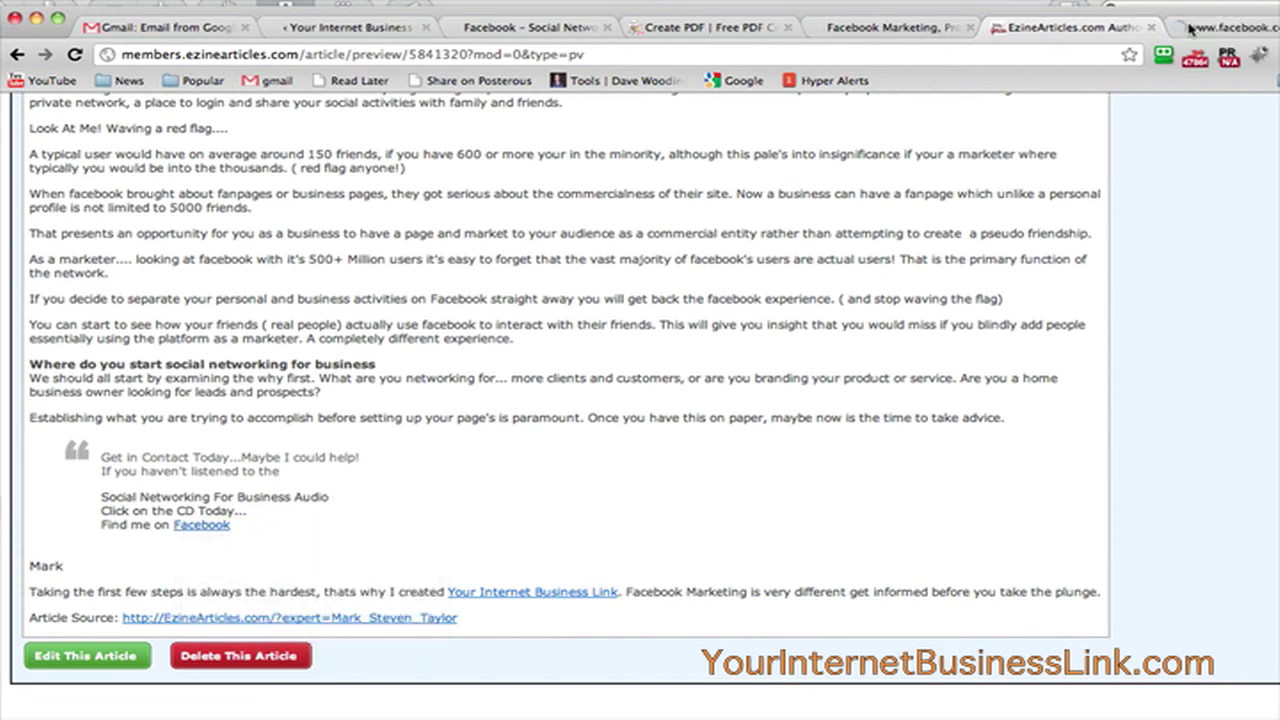
left_click(1230, 28)
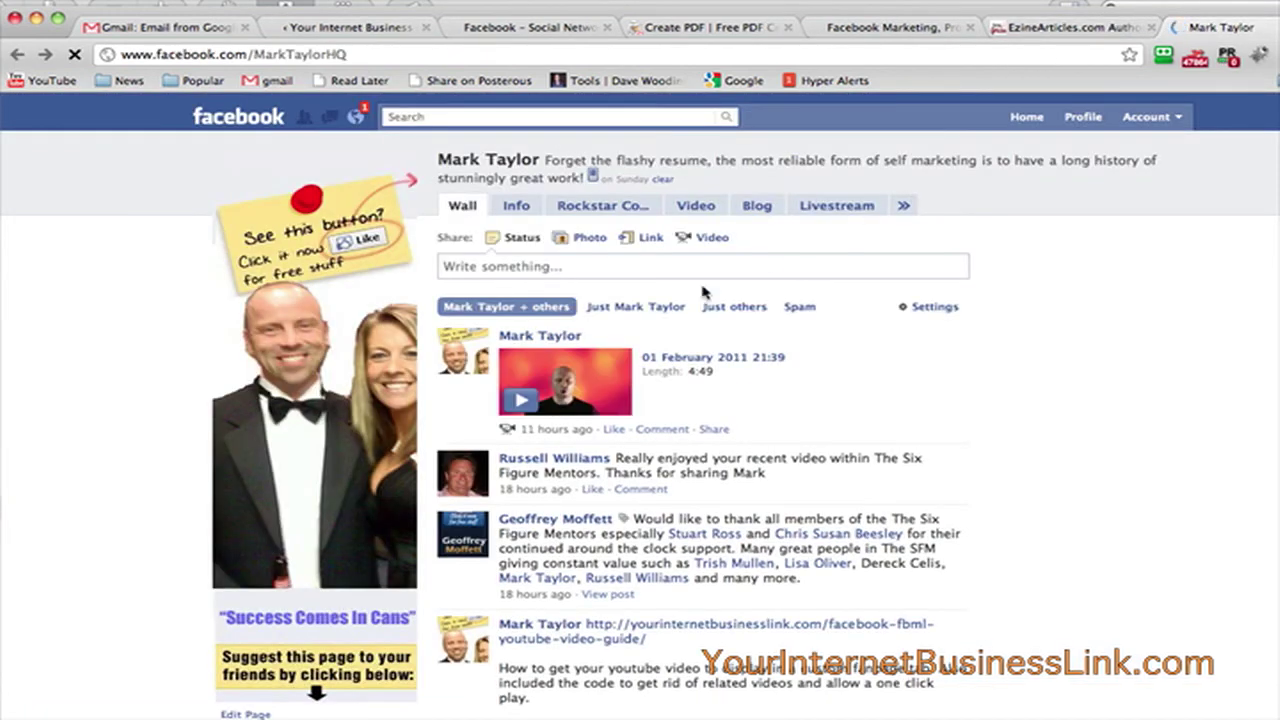
scroll(676, 313, "down", 10)
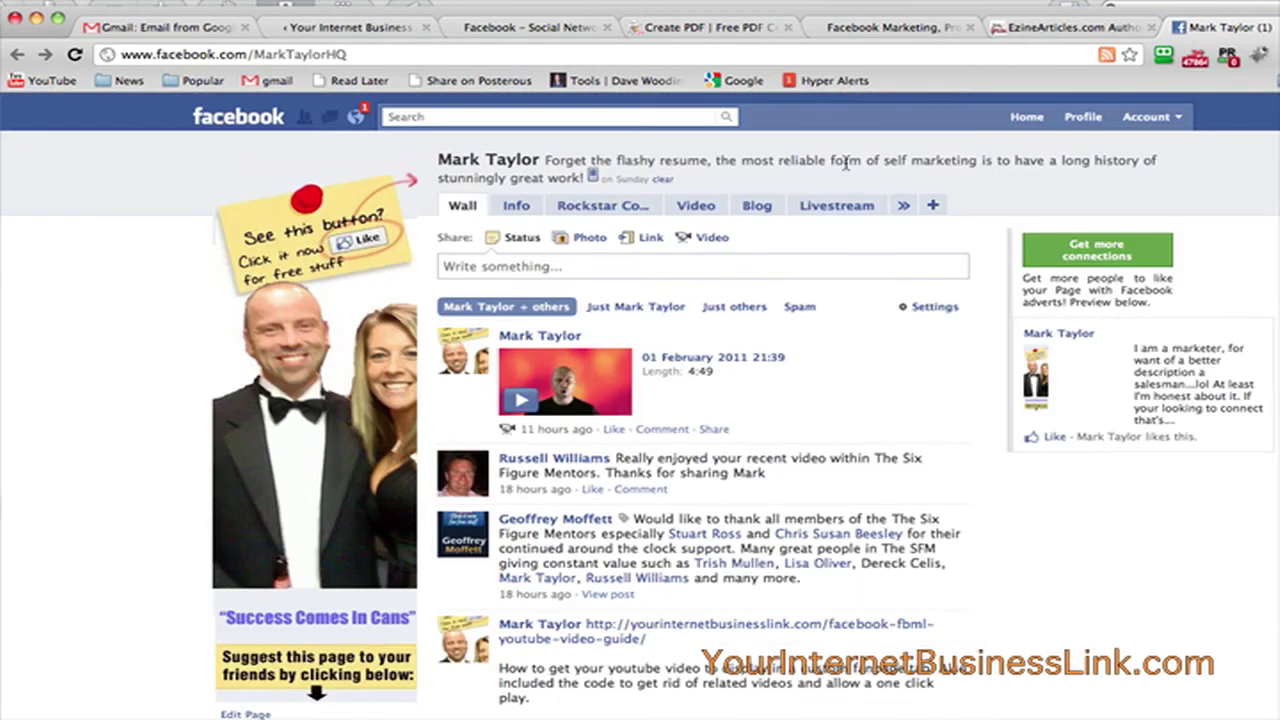
left_click(1073, 28)
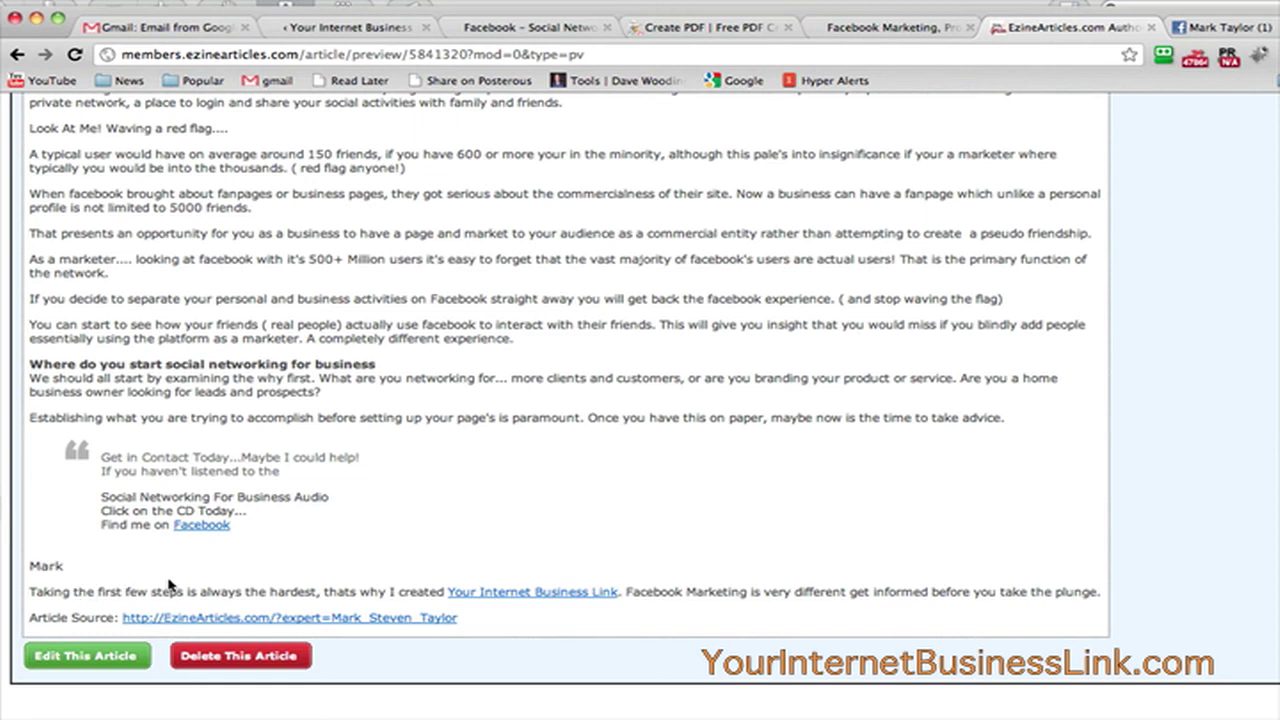
- Check the resource box's "Your Internet Business Link" in a new tab, and return through the article preview to the open Facebook Marketing page
right_click(541, 596)
left_click(571, 601)
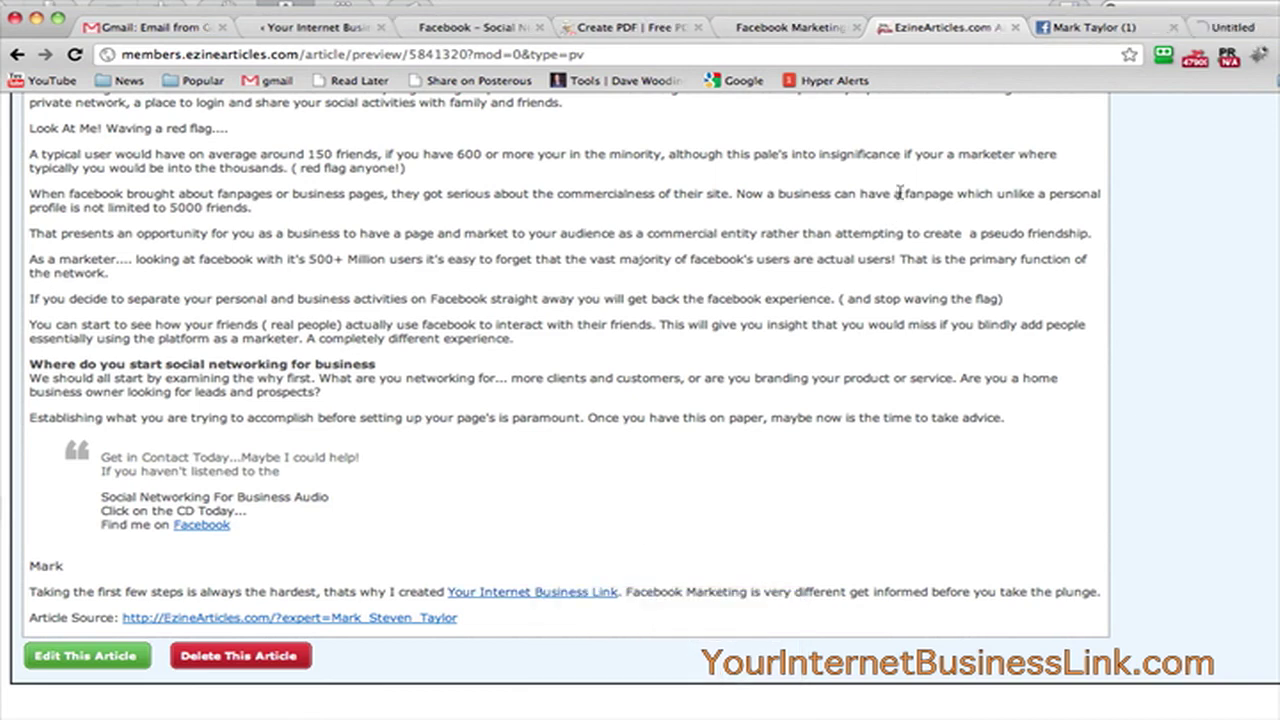
left_click(1235, 27)
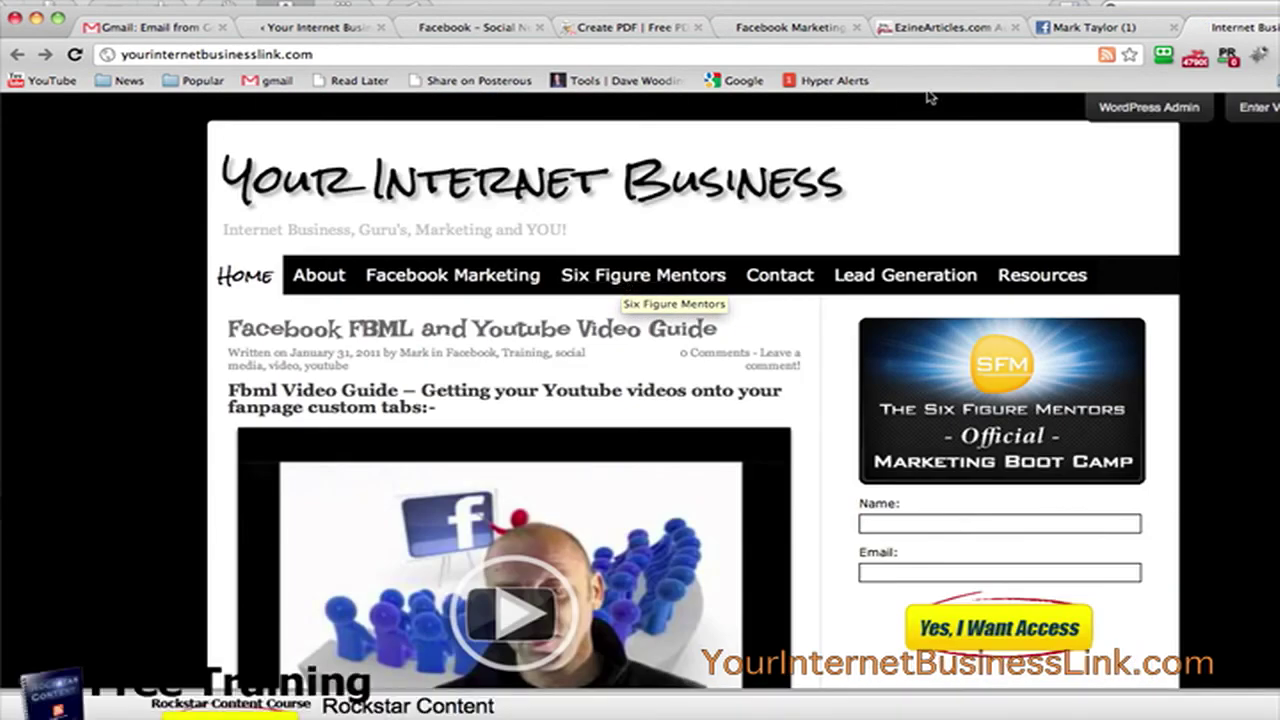
left_click(958, 31)
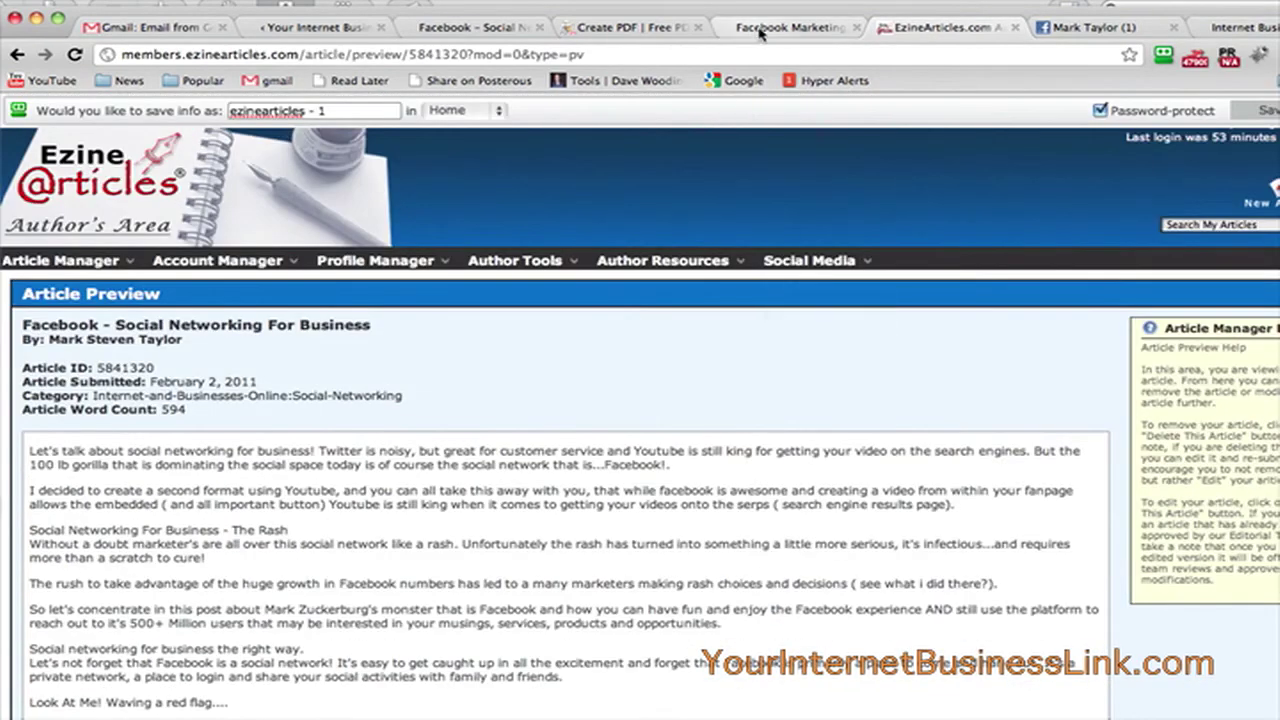
left_click(760, 31)
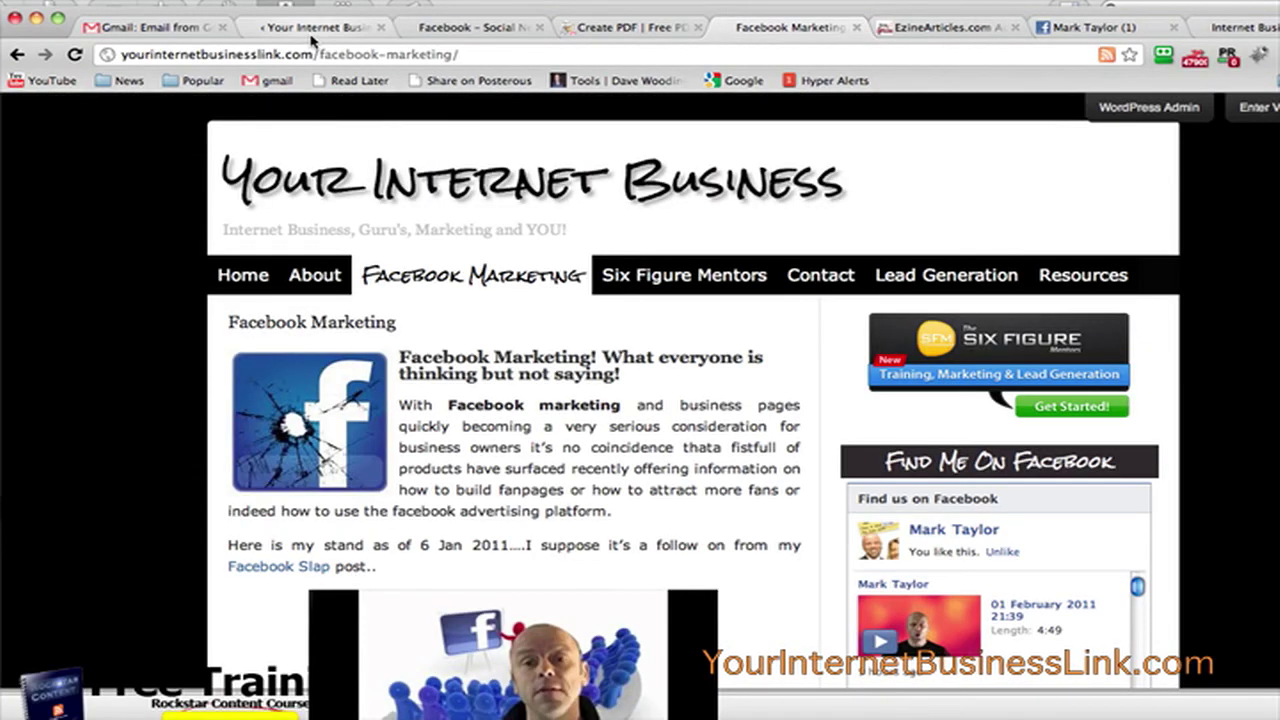